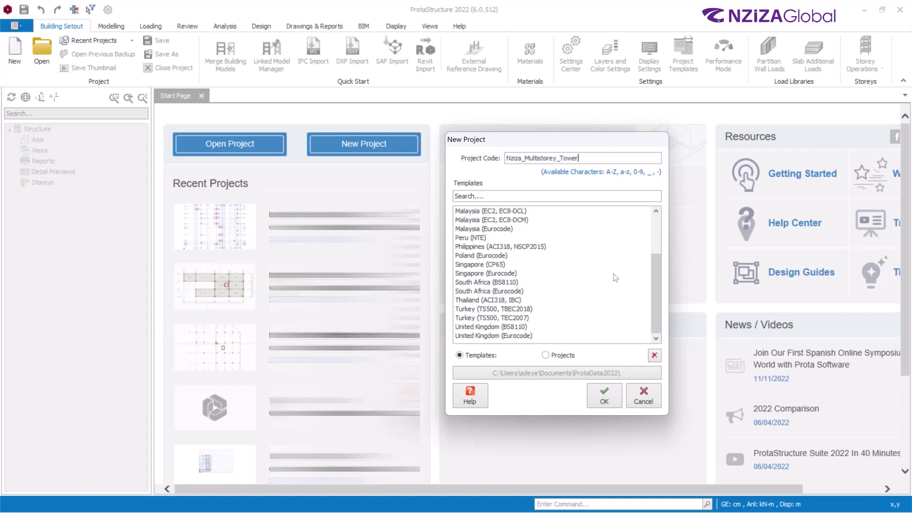
- Create the new project from the United Kingdom (Eurocode) template
{"action": "double_click", "coordinate": [527, 336]}
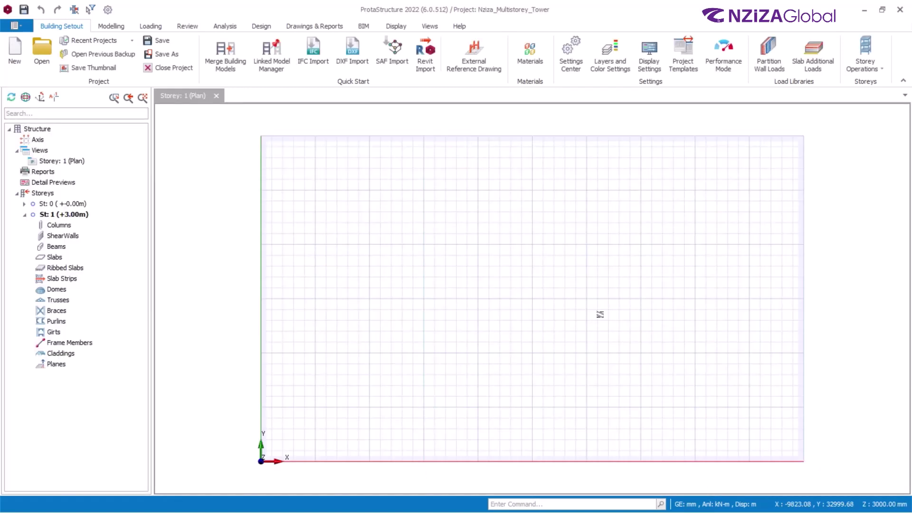
- Edit storey 1, setting its height to 4000 mm and changing the foundation depth
{"action": "right_click", "coordinate": [48, 193]}
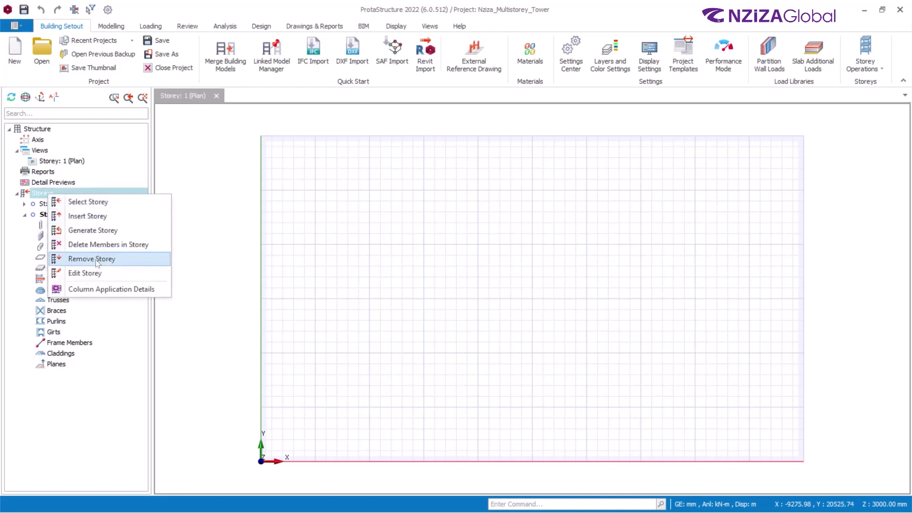
{"action": "left_click", "coordinate": [97, 273]}
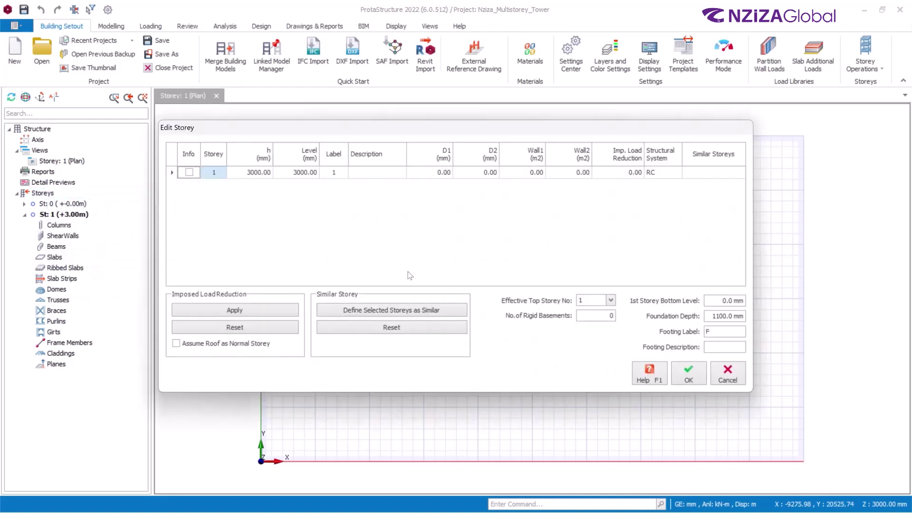
{"action": "left_click", "coordinate": [247, 173]}
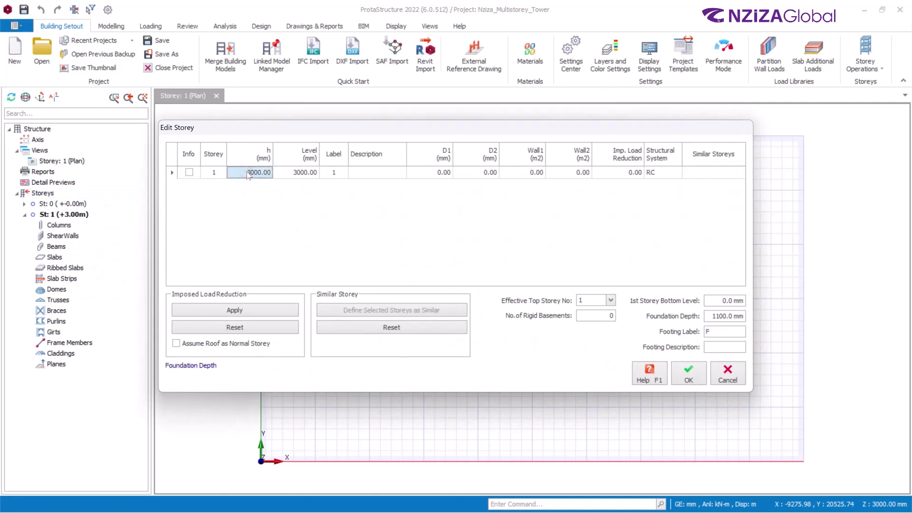
{"action": "type", "text": "400"}
{"action": "left_click", "coordinate": [713, 317]}
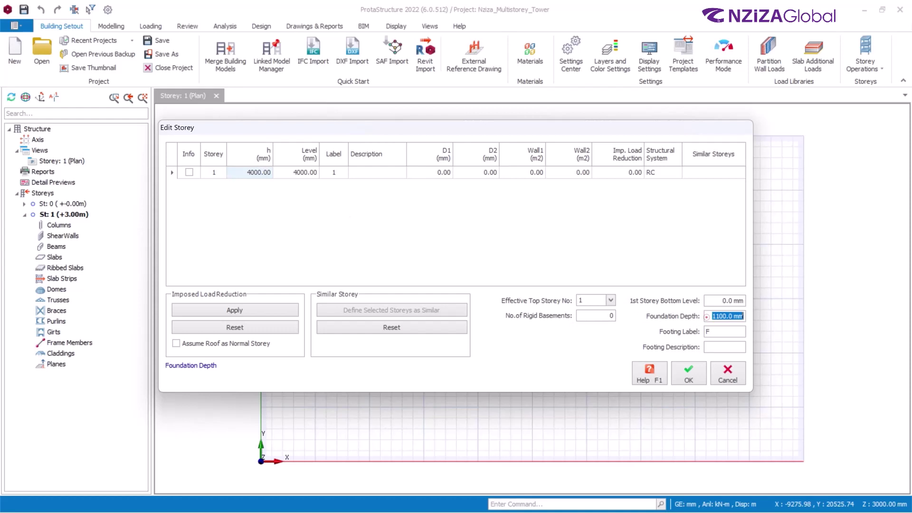
{"action": "type", "text": "1"}
{"action": "key", "text": "Return"}
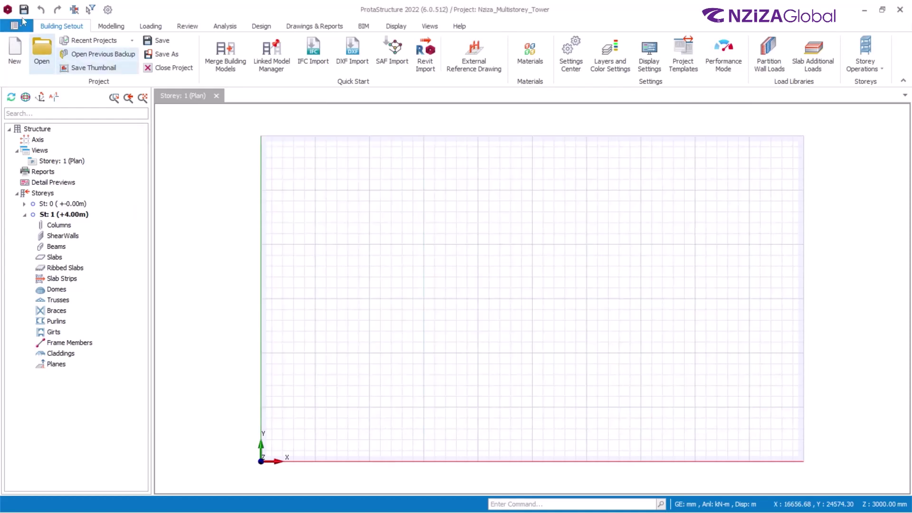
- Draw an upward-bowed arc grid axis starting at X 0, Y 10000 and offset it upward three times at 7500 mm spacing
{"action": "left_click", "coordinate": [112, 27]}
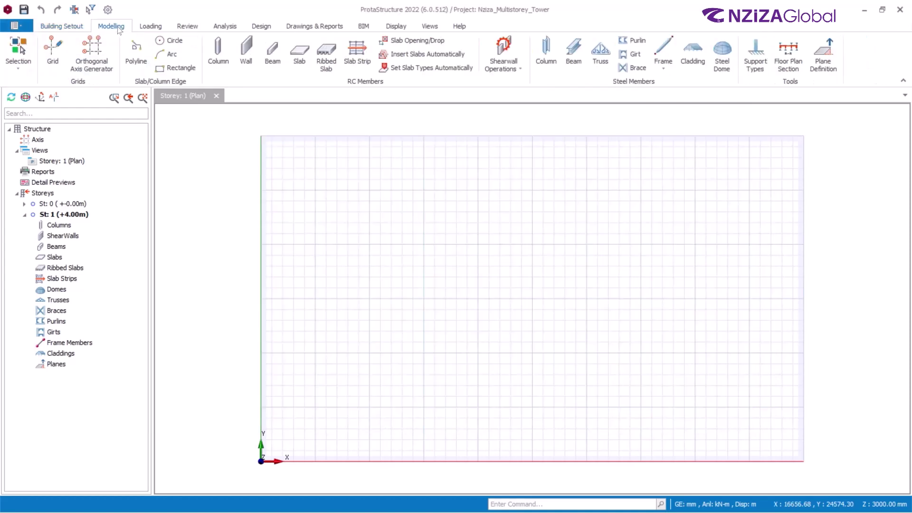
{"action": "left_click", "coordinate": [50, 55]}
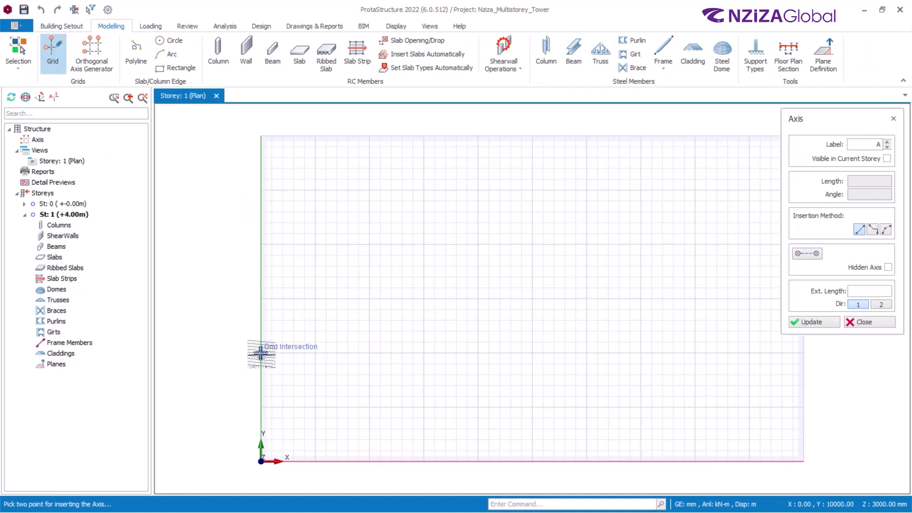
{"action": "left_click", "coordinate": [261, 354]}
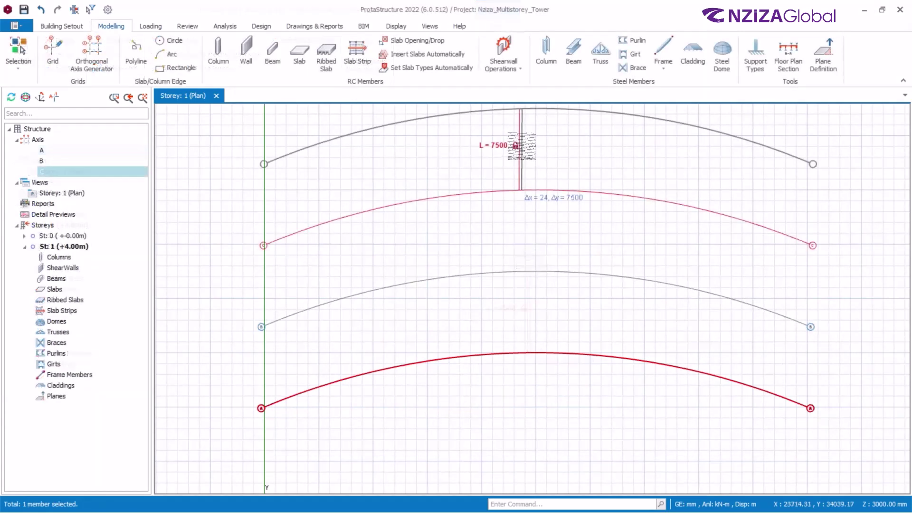
{"action": "key", "text": "Escape"}
{"action": "key", "text": "Escape"}
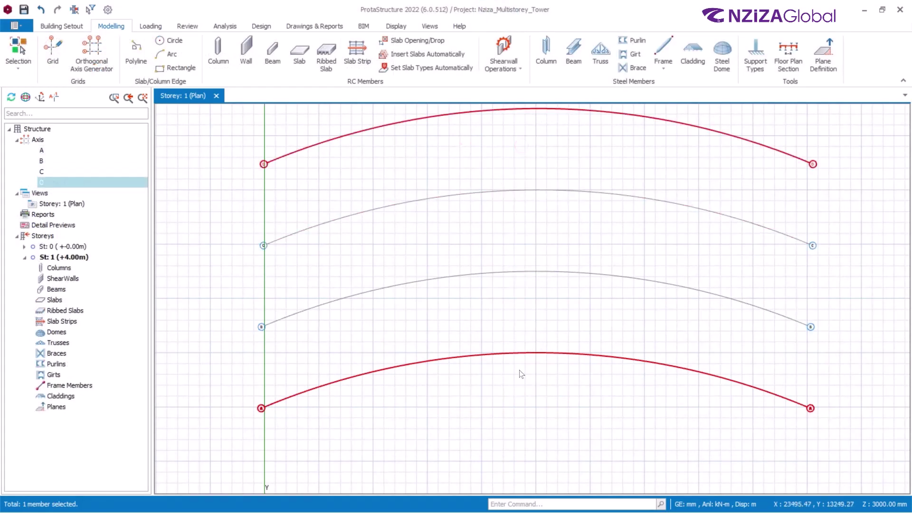
- Draw a straight vertical grid axis crossing all four curved axes at their midpoints
{"action": "middle_click_drag", "start_coordinate": [540, 228], "coordinate": [508, 289]}
{"action": "scroll", "coordinate": [508, 285], "scroll_direction": "down", "scroll_amount": 2}
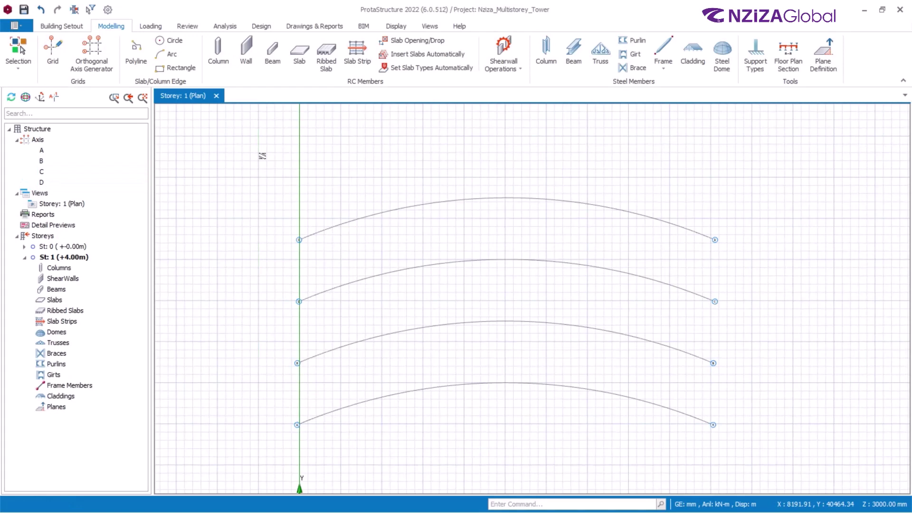
{"action": "left_click", "coordinate": [18, 49]}
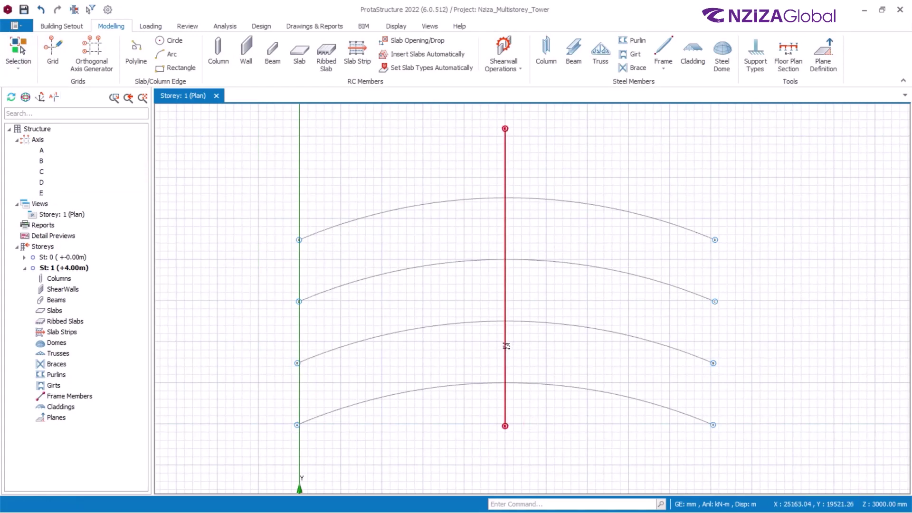
- Offset the central vertical axis rightward to X 31000 mm and rotate the copy by -5° about its intersection with the lowest arc
{"action": "left_click", "coordinate": [506, 346]}
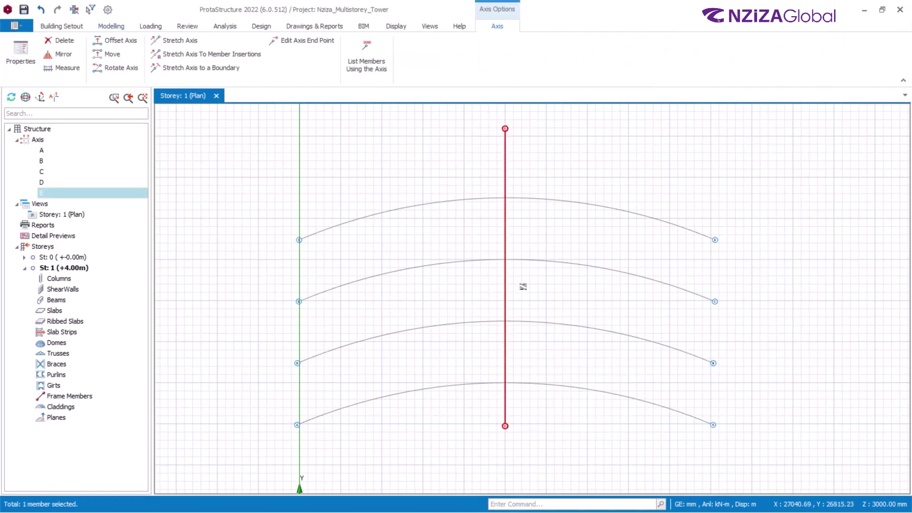
{"action": "left_click", "coordinate": [551, 234]}
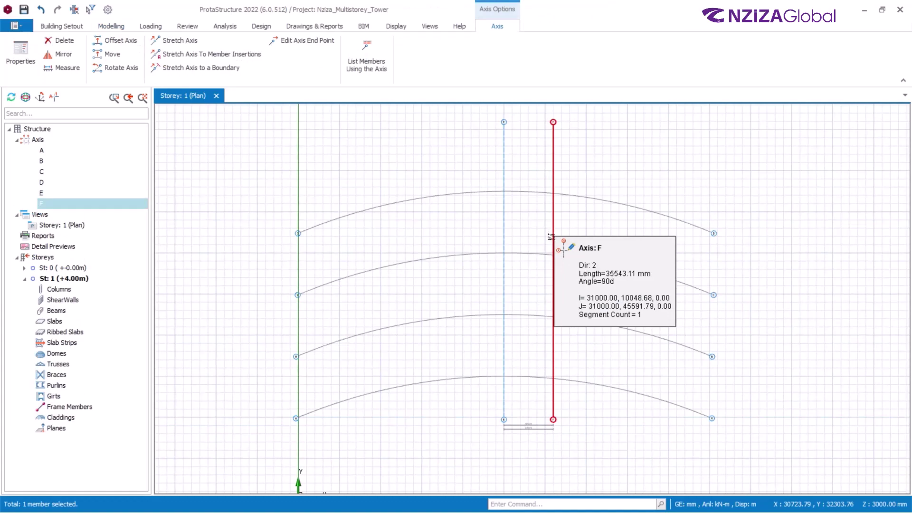
{"action": "scroll", "coordinate": [309, 427], "scroll_direction": "up", "scroll_amount": 2}
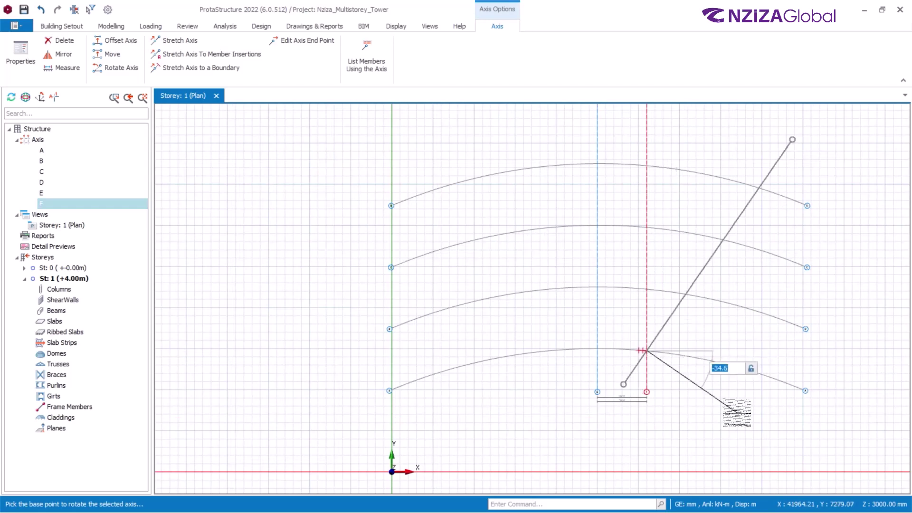
{"action": "key", "text": "BackSpace"}
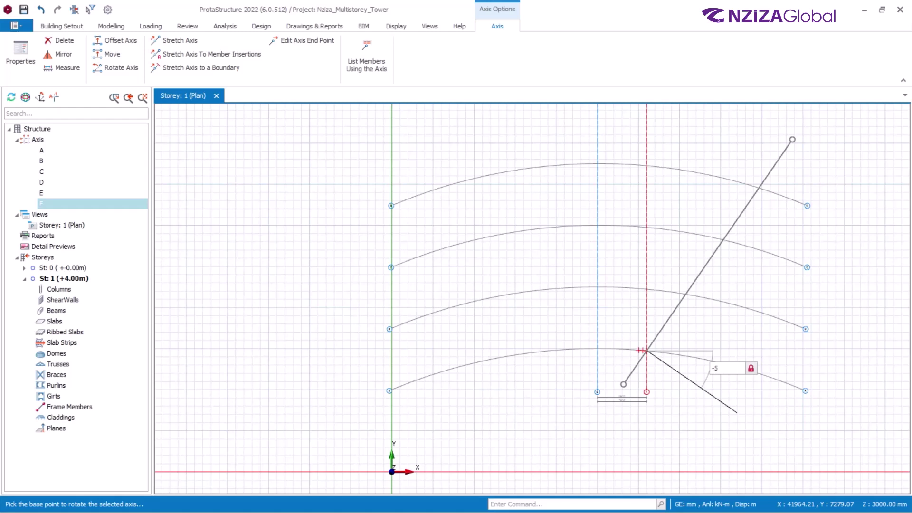
{"action": "key", "text": "Return"}
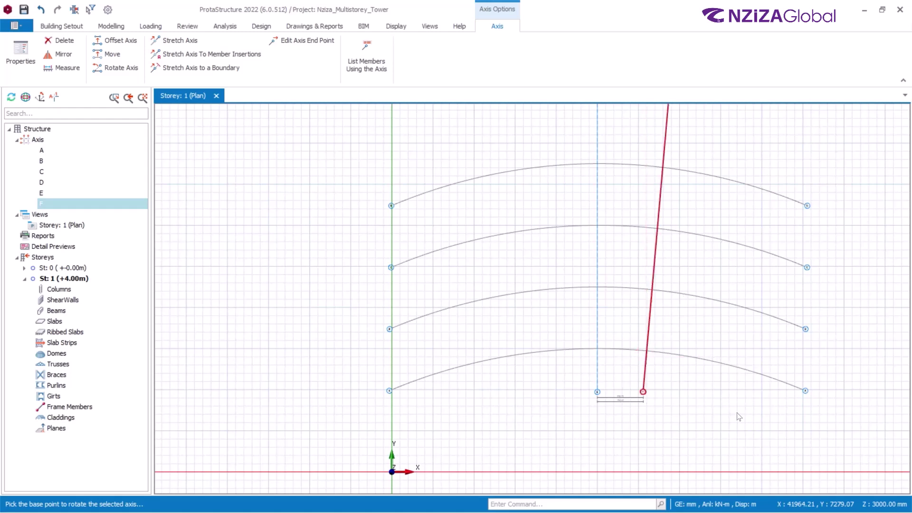
{"action": "scroll", "coordinate": [707, 343], "scroll_direction": "down", "scroll_amount": 2}
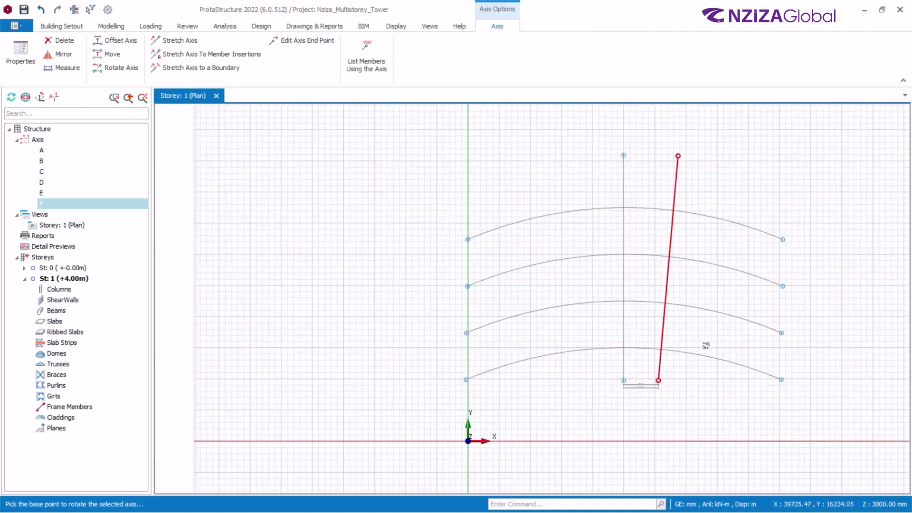
{"action": "scroll", "coordinate": [727, 285], "scroll_direction": "up", "scroll_amount": 2}
{"action": "middle_click_drag", "start_coordinate": [710, 325], "coordinate": [645, 295]}
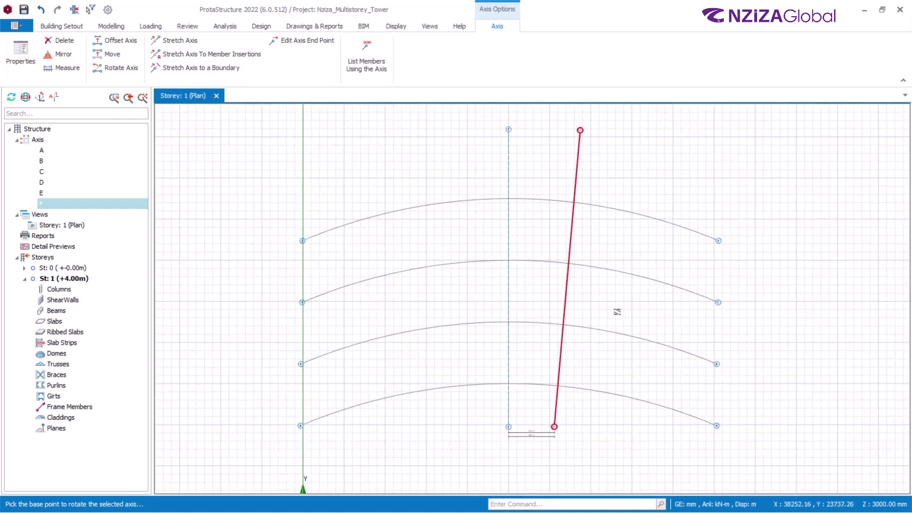
{"action": "key", "text": "Escape"}
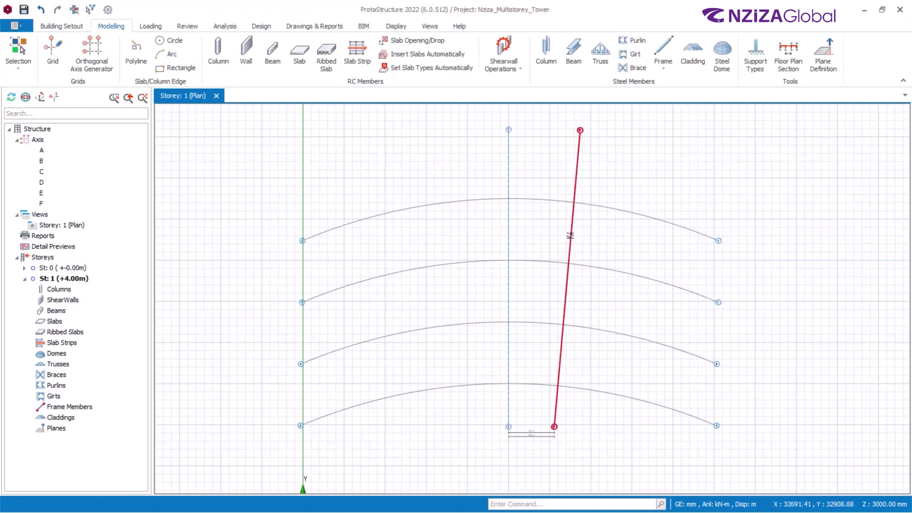
- Offset the inclined axis to create two more on its right, rotating the outermost by -7.5° about its intersection with the lowest arc
{"action": "left_click", "coordinate": [571, 236]}
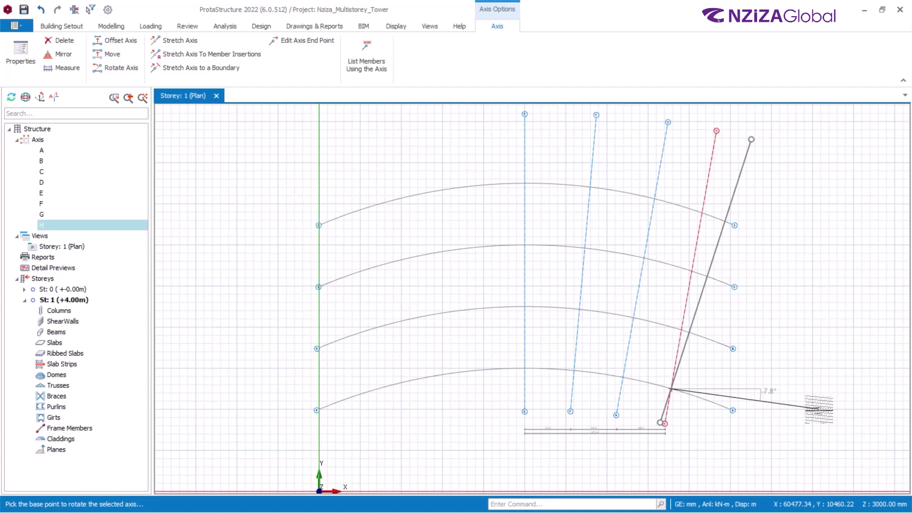
{"action": "type", "text": "-7.5"}
{"action": "key", "text": "Return"}
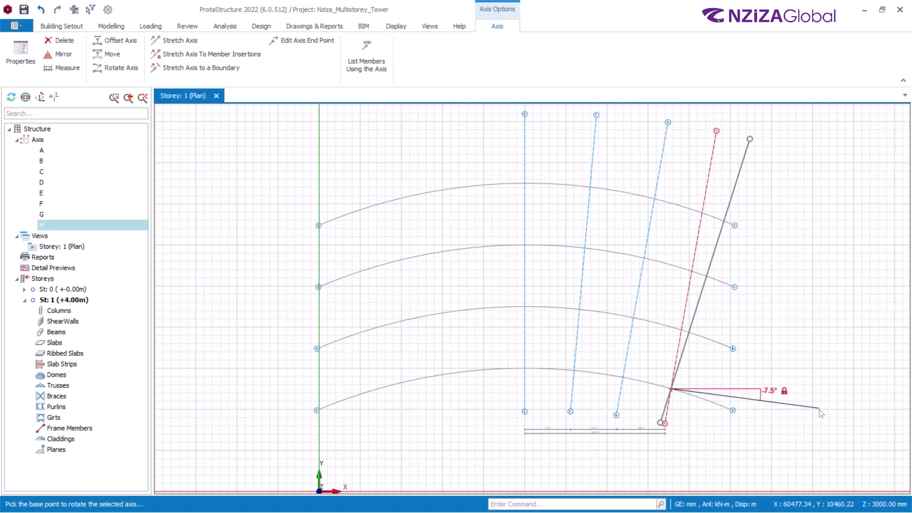
{"action": "left_click", "coordinate": [820, 411]}
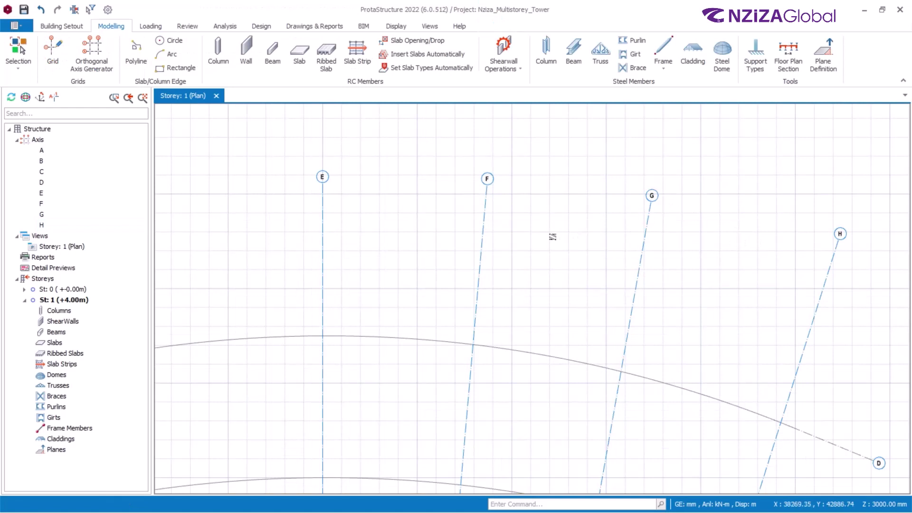
- Open the properties of the four straight axes together and relabel axes E and F as 1 and 2
{"action": "scroll", "coordinate": [553, 236], "scroll_direction": "down", "scroll_amount": 1}
{"action": "left_click_drag", "start_coordinate": [818, 169], "coordinate": [279, 249]}
{"action": "right_click", "coordinate": [412, 150]}
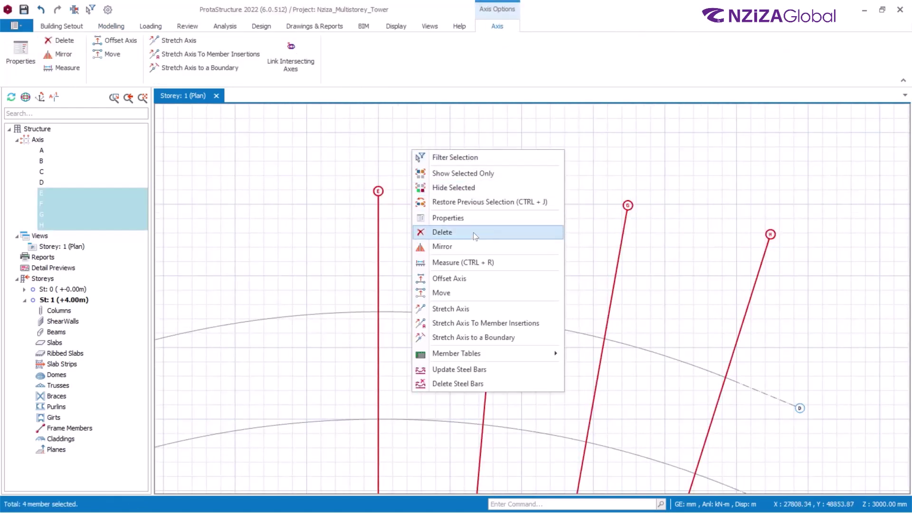
{"action": "left_click", "coordinate": [474, 219]}
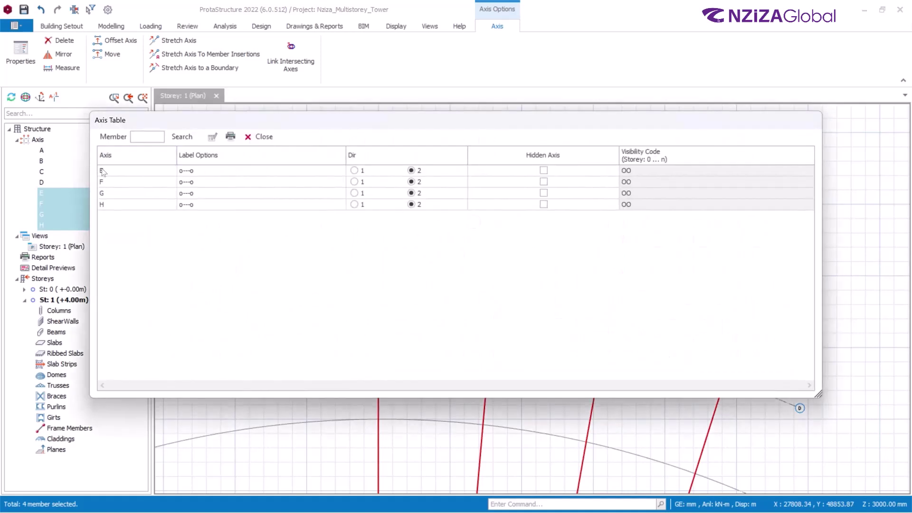
{"action": "left_click_drag", "start_coordinate": [285, 134], "coordinate": [323, 291]}
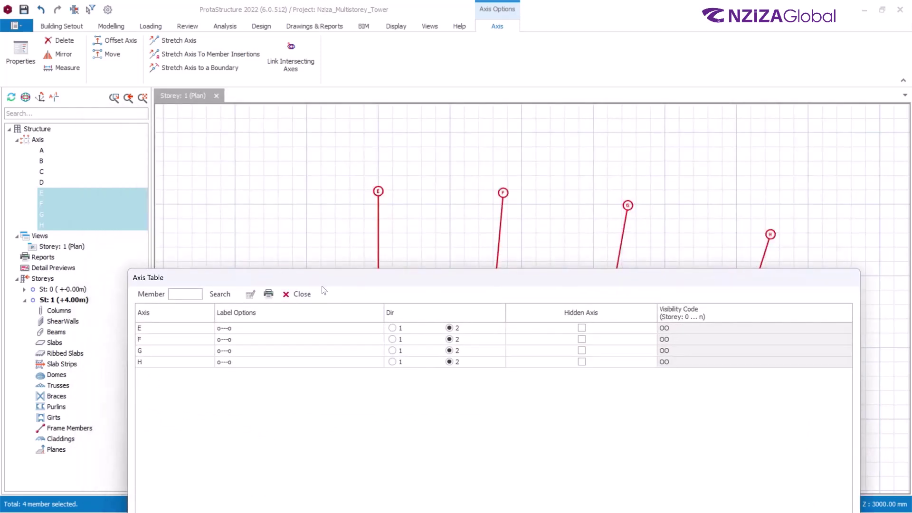
{"action": "left_click", "coordinate": [150, 329]}
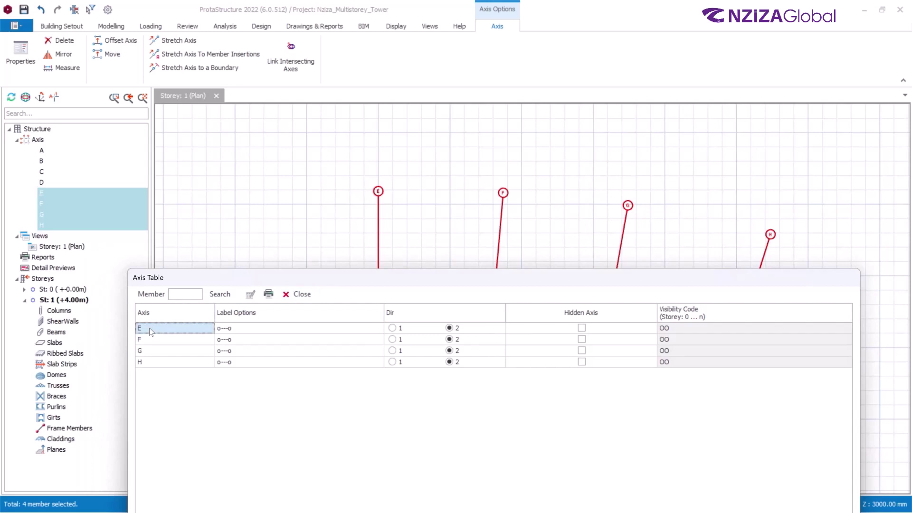
{"action": "left_click", "coordinate": [150, 329]}
{"action": "type", "text": "1"}
{"action": "left_click", "coordinate": [144, 340]}
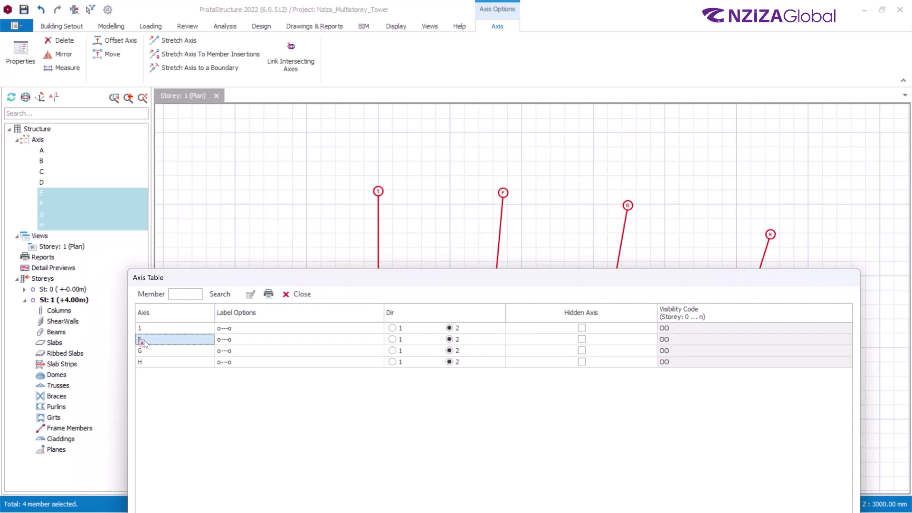
{"action": "left_click", "coordinate": [144, 340]}
{"action": "type", "text": "2"}
- Relabel axes G and H as 3 and 4, close the axis table and clear the selection
{"action": "left_click", "coordinate": [144, 351]}
{"action": "left_click", "coordinate": [144, 351]}
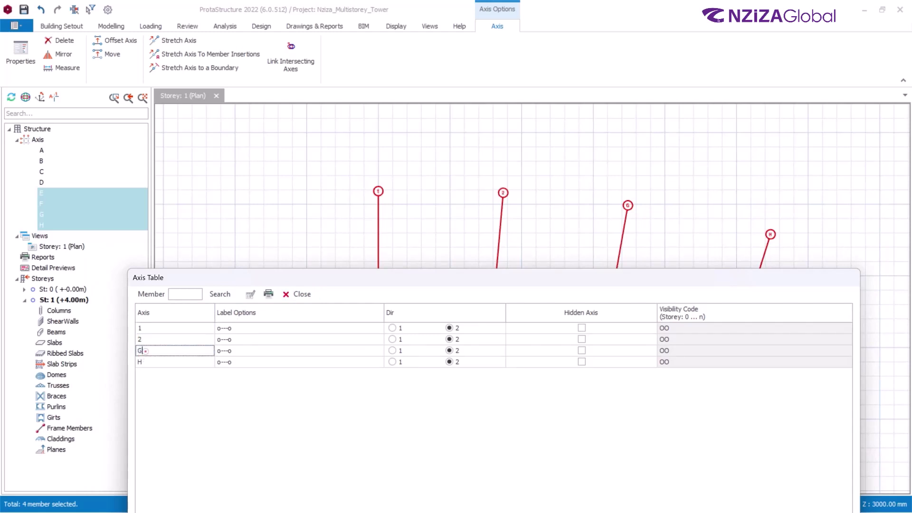
{"action": "type", "text": "3"}
{"action": "double_click", "coordinate": [147, 361]}
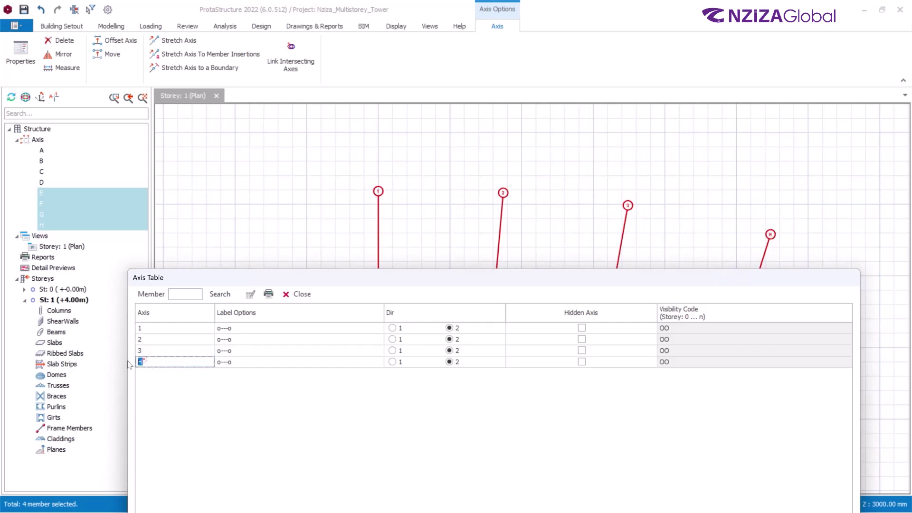
{"action": "type", "text": "4"}
{"action": "left_click", "coordinate": [174, 351]}
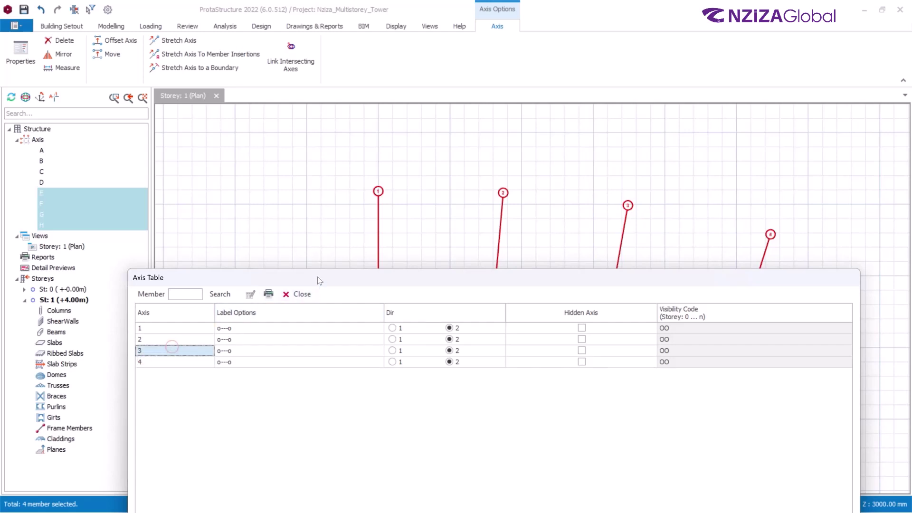
{"action": "left_click_drag", "start_coordinate": [317, 277], "coordinate": [296, 135]}
{"action": "left_click", "coordinate": [278, 153]}
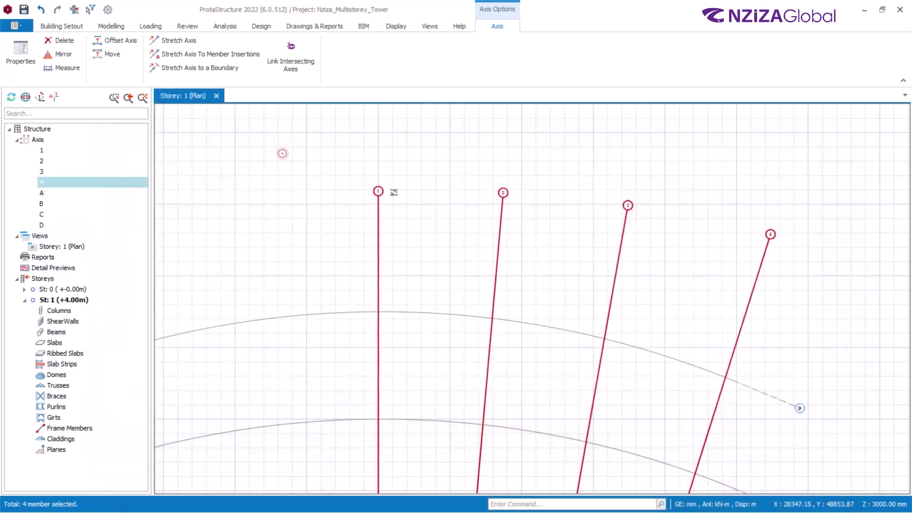
{"action": "left_click", "coordinate": [541, 206]}
- Inspect the left ends and labels of the curved axes against the whole grid
{"action": "scroll", "coordinate": [542, 163], "scroll_direction": "down", "scroll_amount": 5}
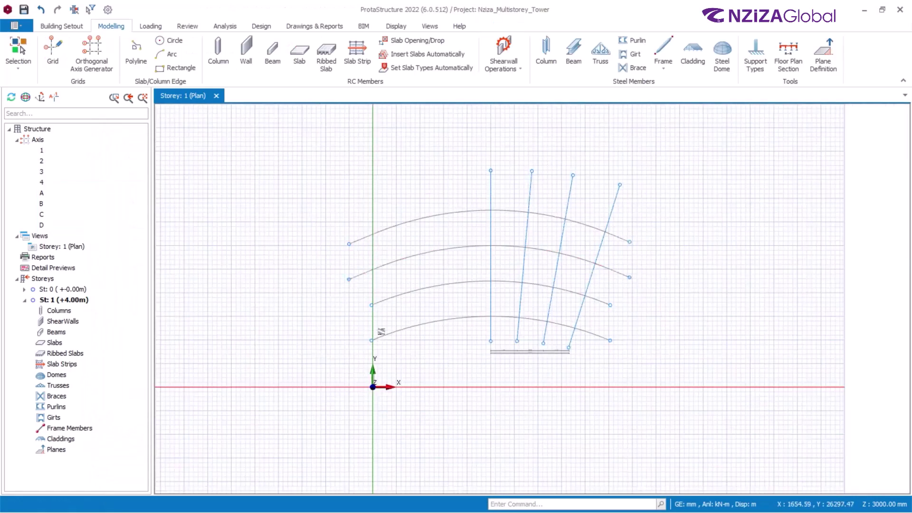
{"action": "scroll", "coordinate": [375, 353], "scroll_direction": "up", "scroll_amount": 3}
{"action": "scroll", "coordinate": [330, 200], "scroll_direction": "down", "scroll_amount": 3}
{"action": "scroll", "coordinate": [330, 199], "scroll_direction": "up", "scroll_amount": 4}
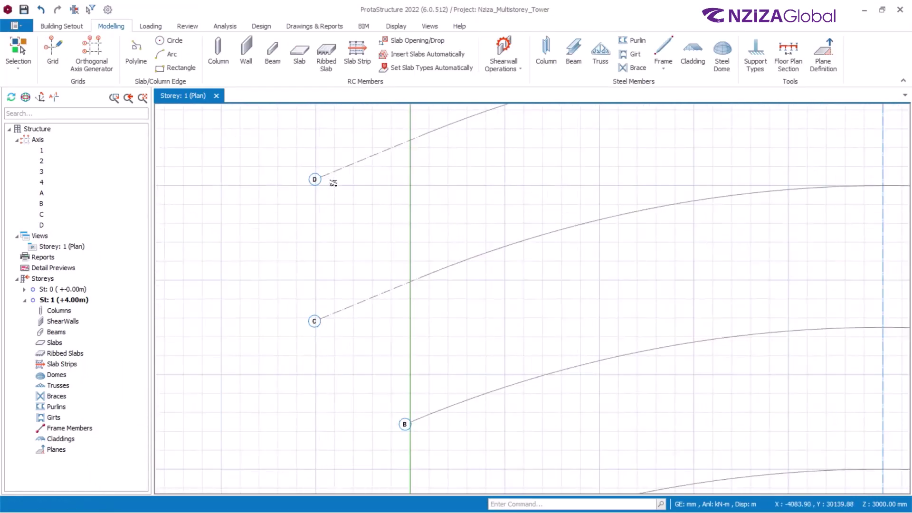
{"action": "scroll", "coordinate": [328, 280], "scroll_direction": "down", "scroll_amount": 4}
{"action": "scroll", "coordinate": [597, 261], "scroll_direction": "up", "scroll_amount": 2}
{"action": "scroll", "coordinate": [598, 260], "scroll_direction": "up", "scroll_amount": 4}
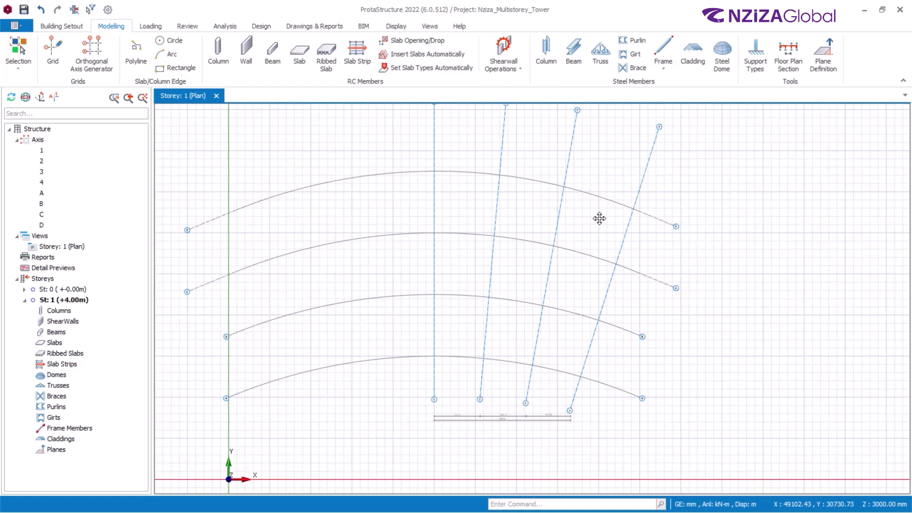
- Offset axis 4 by 1500 mm to its right to create one parallel axis
{"action": "scroll", "coordinate": [660, 109], "scroll_direction": "up", "scroll_amount": 2}
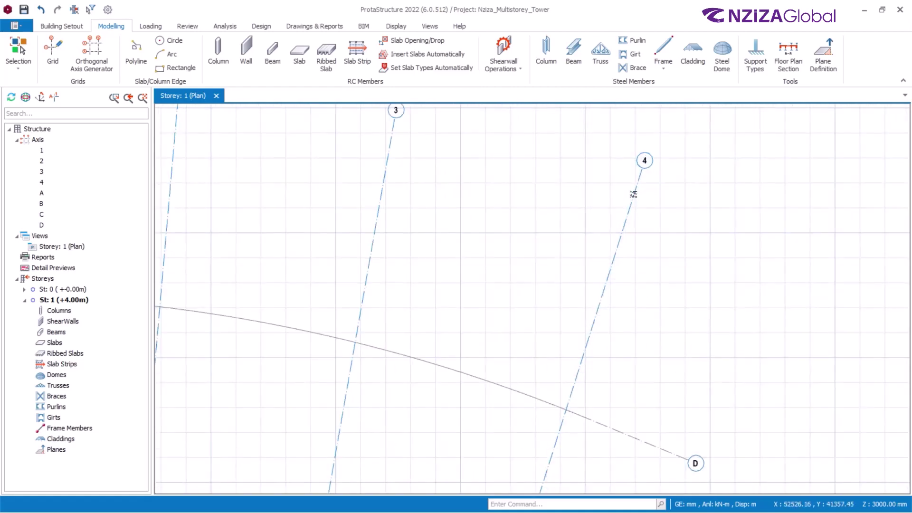
{"action": "scroll", "coordinate": [634, 196], "scroll_direction": "down", "scroll_amount": 3}
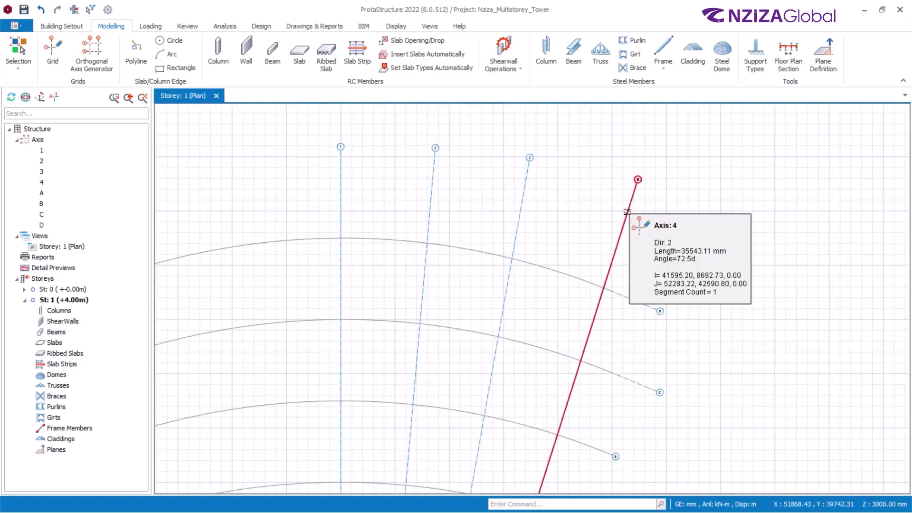
{"action": "left_click", "coordinate": [628, 212]}
{"action": "right_click", "coordinate": [628, 212]}
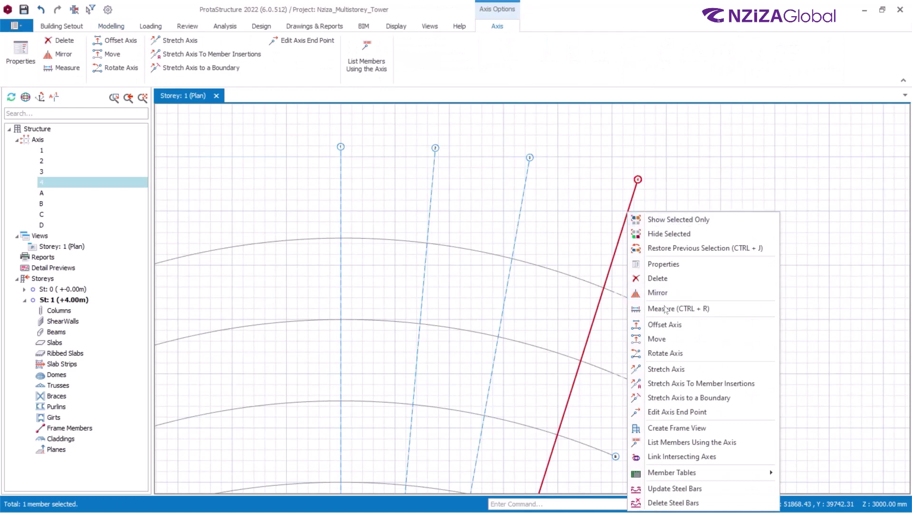
{"action": "left_click", "coordinate": [664, 326]}
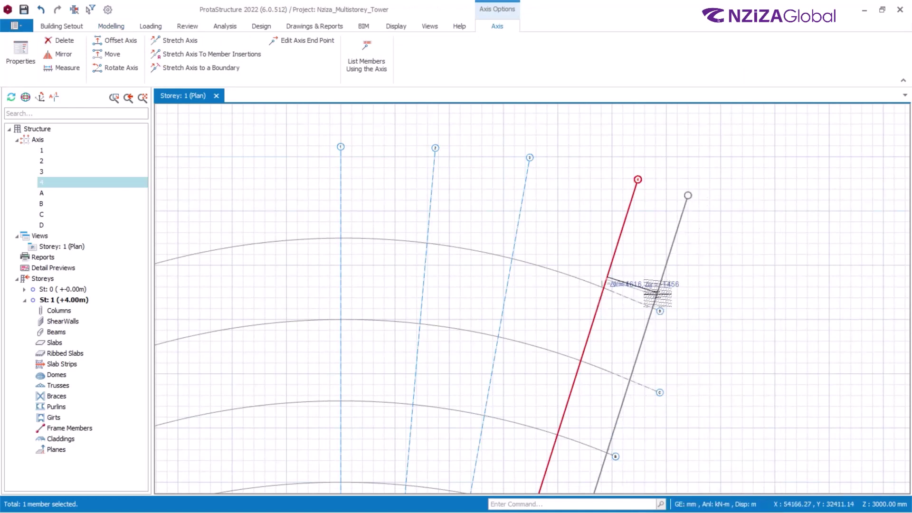
{"action": "key", "text": "Tab"}
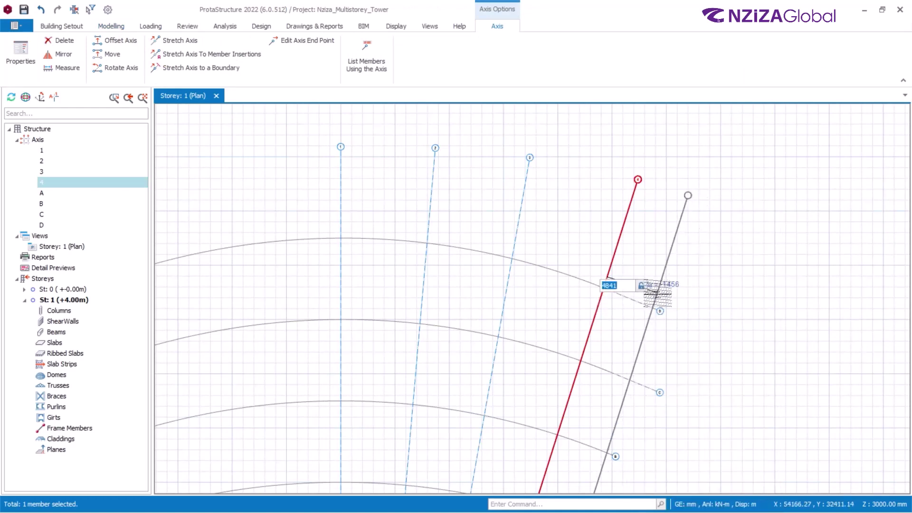
{"action": "type", "text": "1500"}
{"action": "key", "text": "Return"}
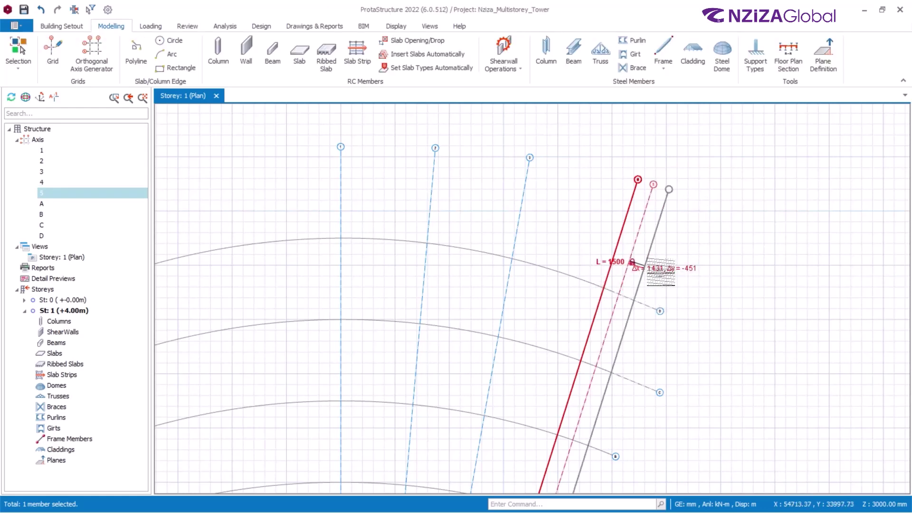
{"action": "key", "text": "Escape"}
{"action": "key", "text": "Escape"}
- Insert circular RC columns at all intersections of axes 1–5 with A–D, using b1 500 mm and b2 0 mm
{"action": "middle_click_drag", "start_coordinate": [697, 330], "coordinate": [753, 275]}
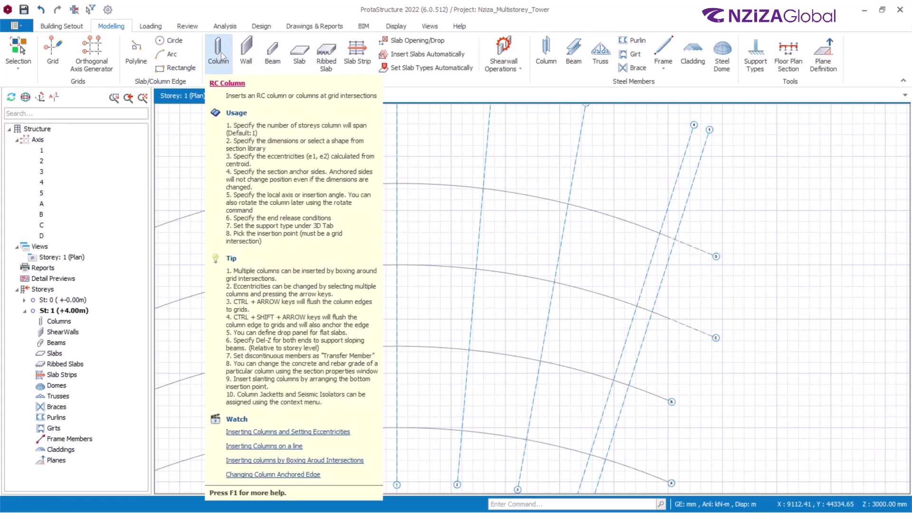
{"action": "left_click", "coordinate": [220, 53]}
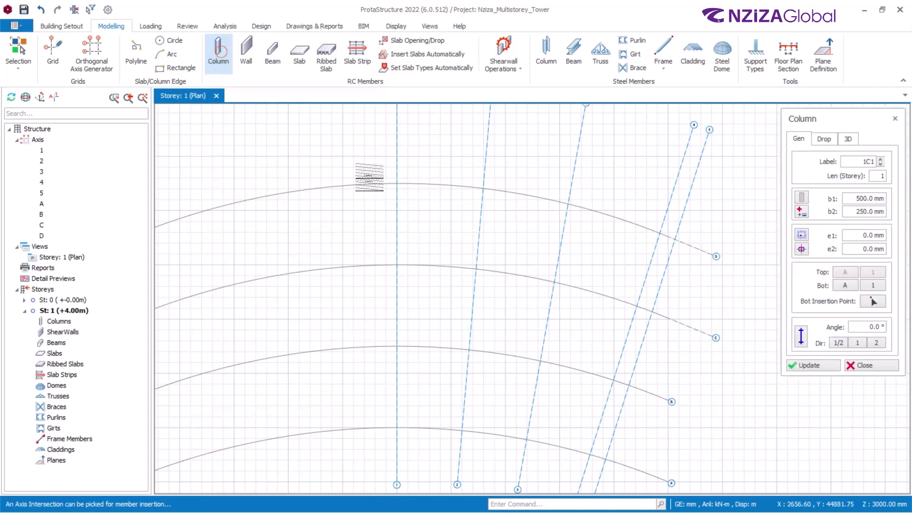
{"action": "left_click_drag", "start_coordinate": [854, 211], "coordinate": [896, 218]}
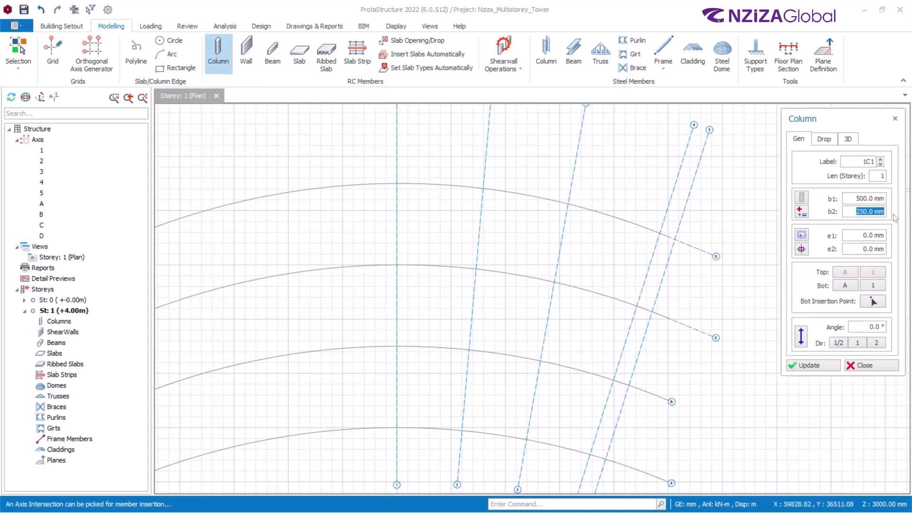
{"action": "key", "text": "BackSpace"}
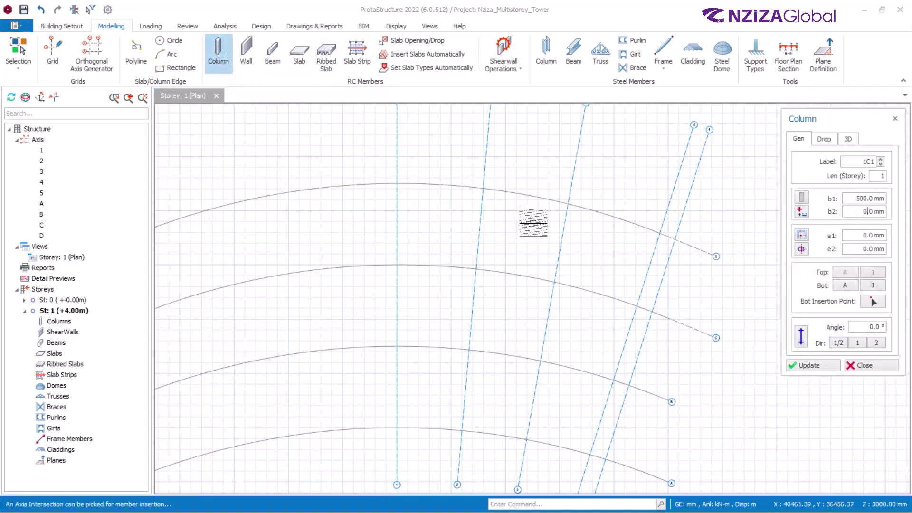
{"action": "scroll", "coordinate": [523, 218], "scroll_direction": "down", "scroll_amount": 3}
{"action": "scroll", "coordinate": [522, 218], "scroll_direction": "up", "scroll_amount": 1}
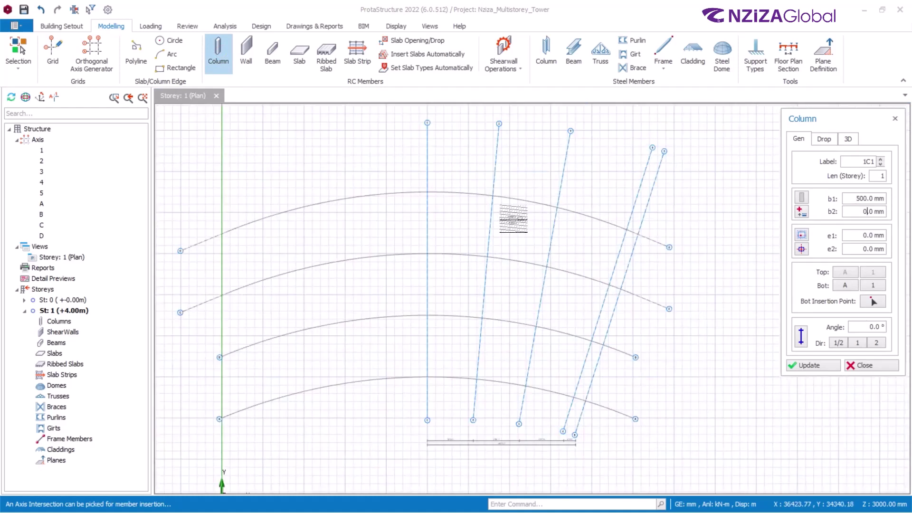
{"action": "left_click_drag", "start_coordinate": [408, 170], "coordinate": [672, 430]}
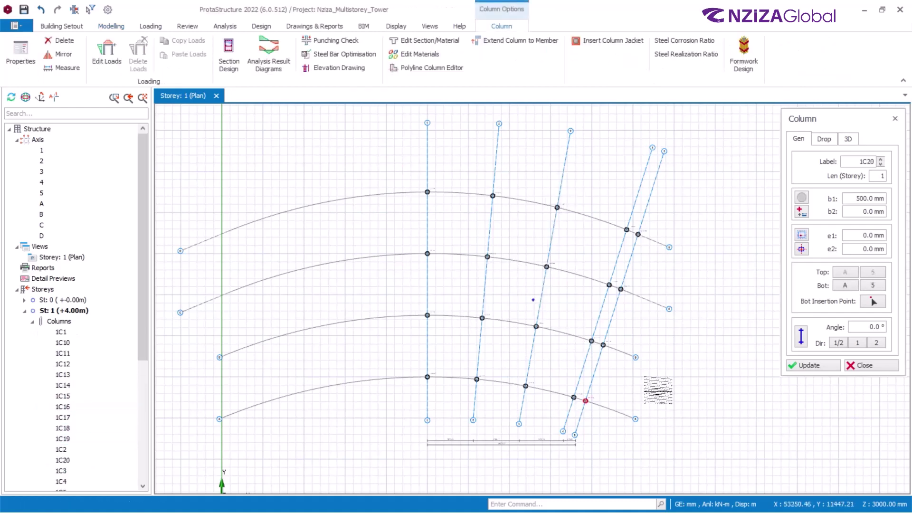
{"action": "key", "text": "Escape"}
- Delete the four columns on axis 5 at its intersections with axes A, B, C and D
{"action": "scroll", "coordinate": [639, 267], "scroll_direction": "up", "scroll_amount": 1}
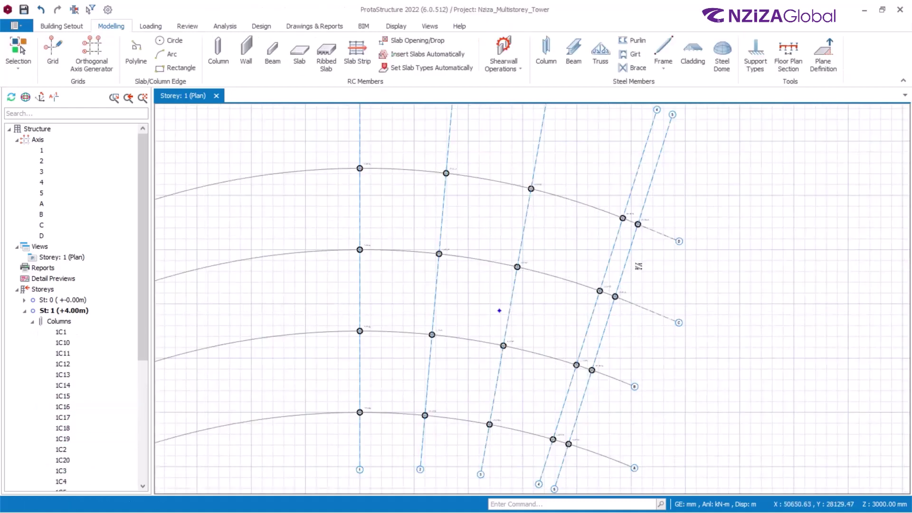
{"action": "scroll", "coordinate": [643, 243], "scroll_direction": "up", "scroll_amount": 2}
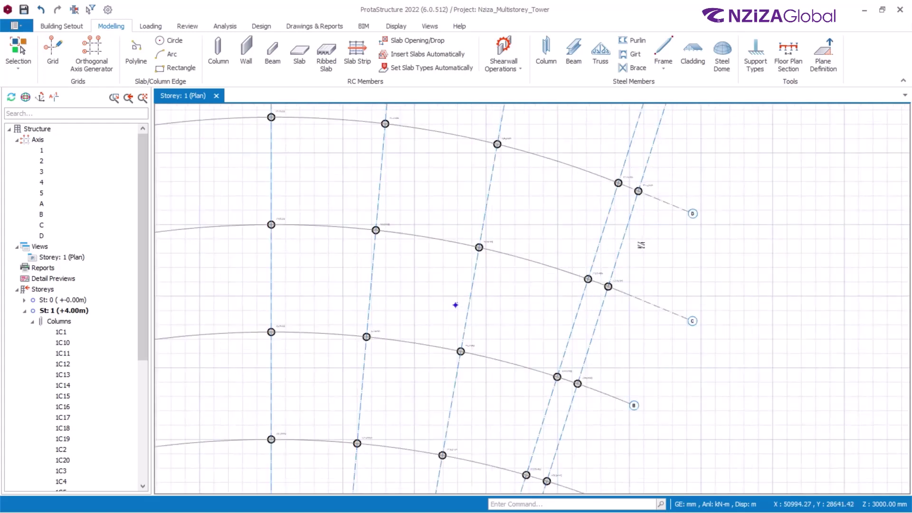
{"action": "left_click", "coordinate": [638, 191]}
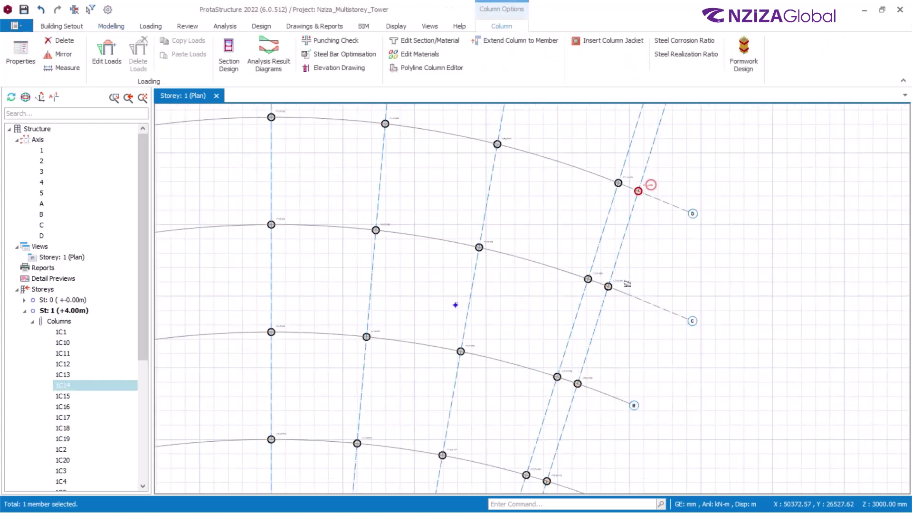
{"action": "scroll", "coordinate": [623, 277], "scroll_direction": "down", "scroll_amount": 1}
{"action": "scroll", "coordinate": [623, 276], "scroll_direction": "down", "scroll_amount": 1}
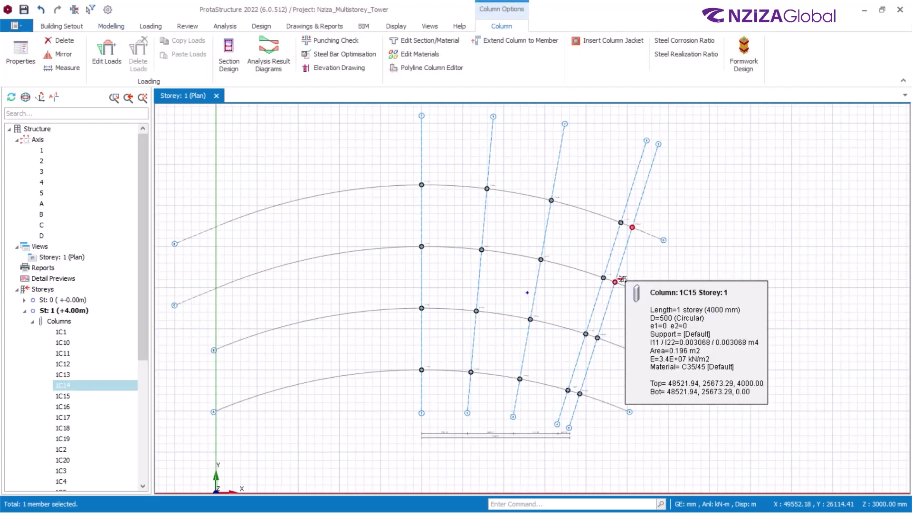
{"action": "left_click", "coordinate": [615, 281]}
{"action": "left_click", "coordinate": [598, 338]}
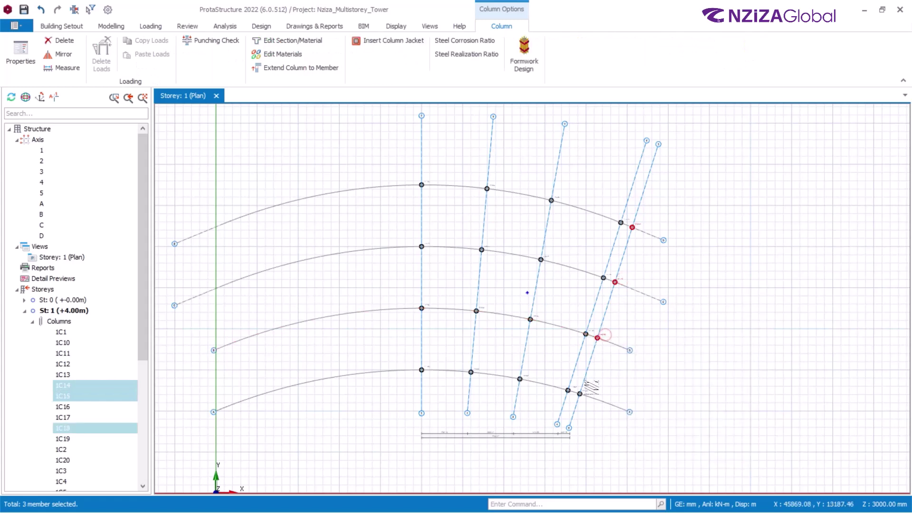
{"action": "left_click", "coordinate": [587, 391]}
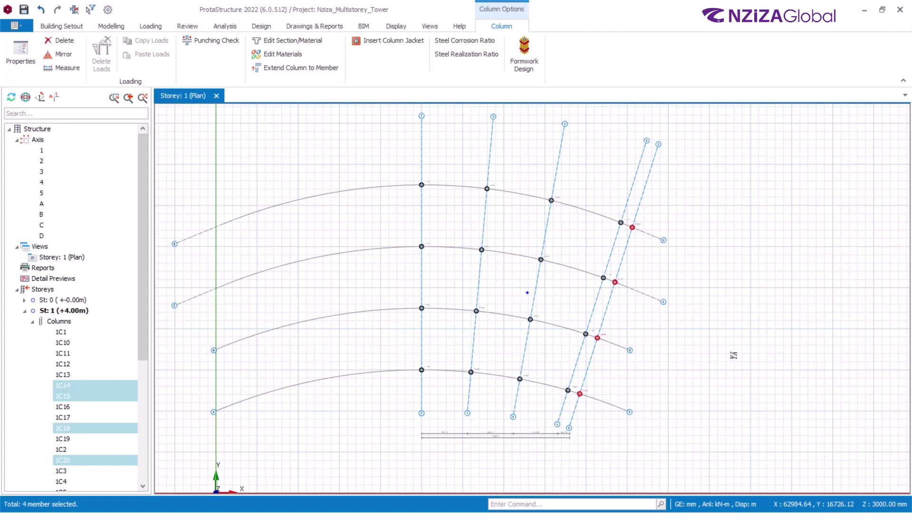
{"action": "key", "text": "Delete"}
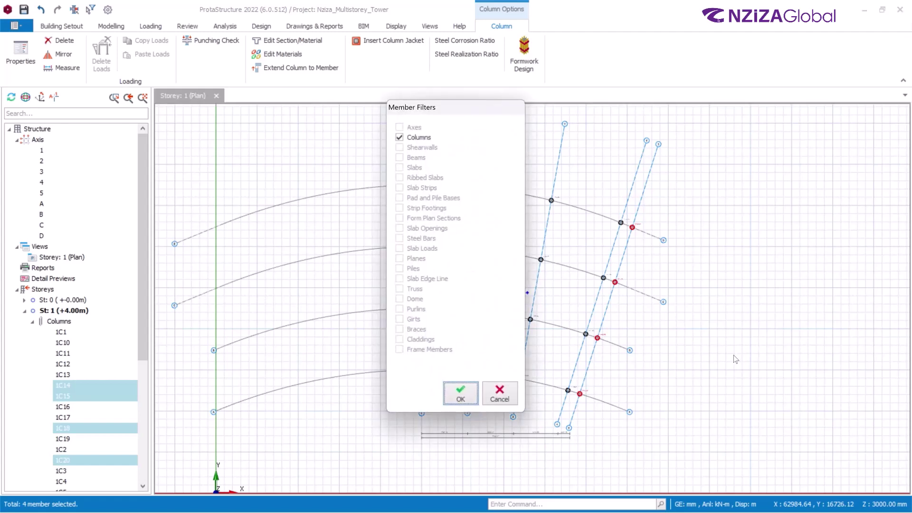
{"action": "left_click", "coordinate": [460, 394]}
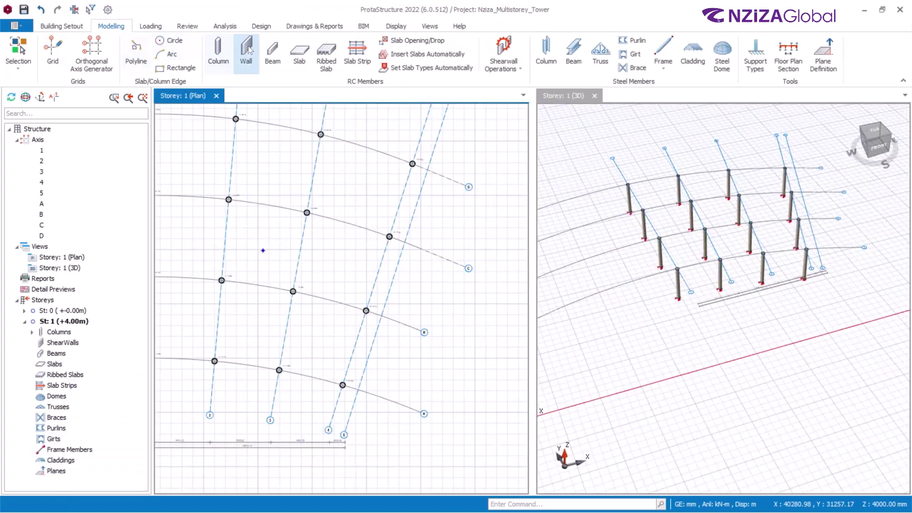
- Insert three 250 mm thick shear walls along axis 5, spanning A to B, B to C and C to D
{"action": "left_click", "coordinate": [248, 56]}
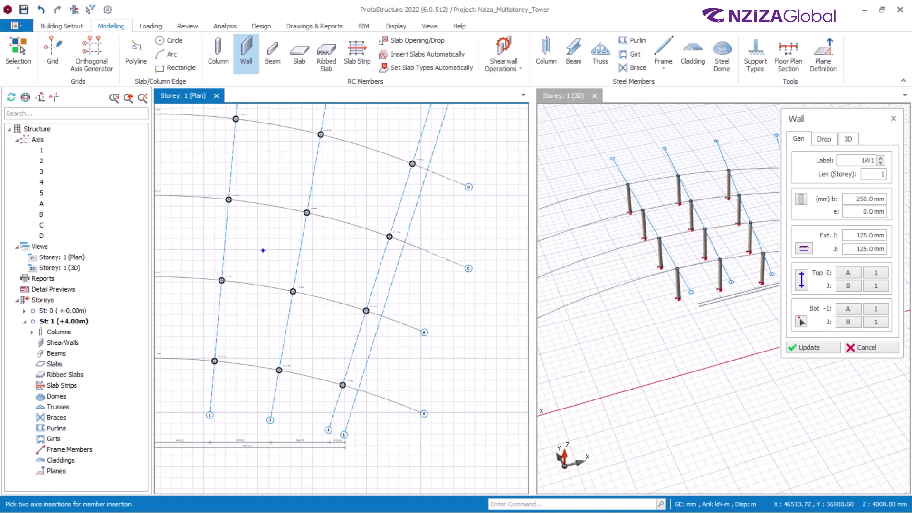
{"action": "scroll", "coordinate": [348, 418], "scroll_direction": "up", "scroll_amount": 3}
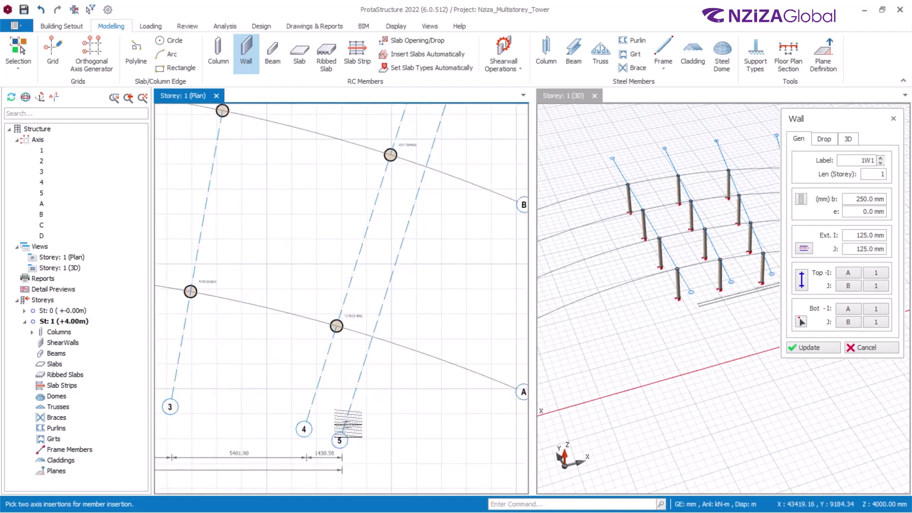
{"action": "scroll", "coordinate": [362, 375], "scroll_direction": "down", "scroll_amount": 3}
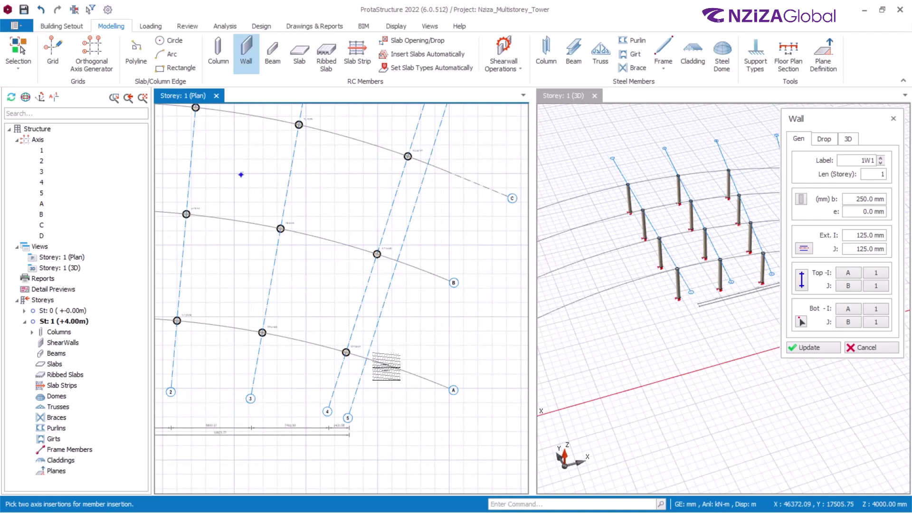
{"action": "scroll", "coordinate": [379, 407], "scroll_direction": "down", "scroll_amount": 2}
{"action": "scroll", "coordinate": [396, 347], "scroll_direction": "up", "scroll_amount": 2}
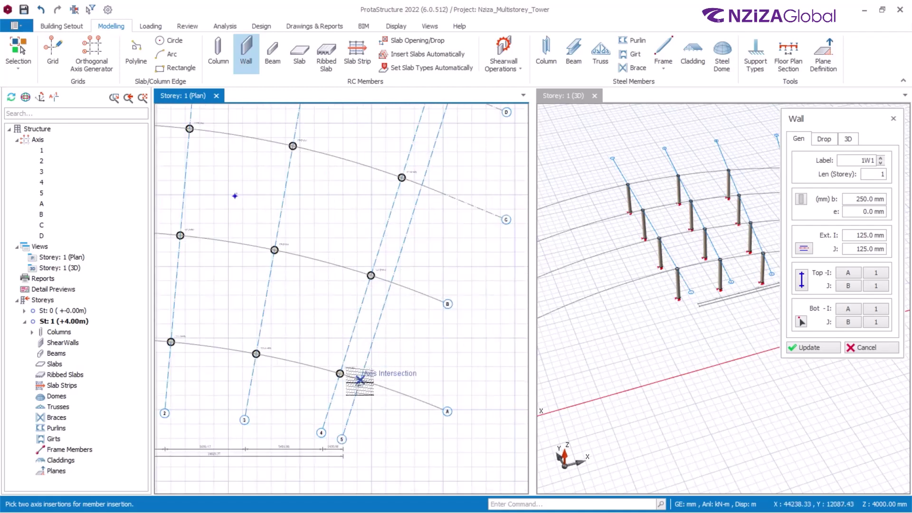
{"action": "left_click", "coordinate": [360, 380]}
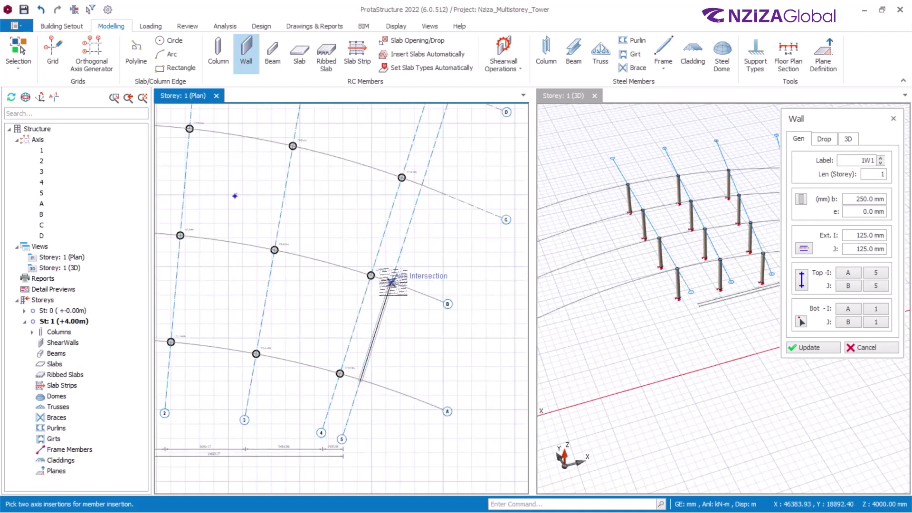
{"action": "left_click", "coordinate": [392, 282]}
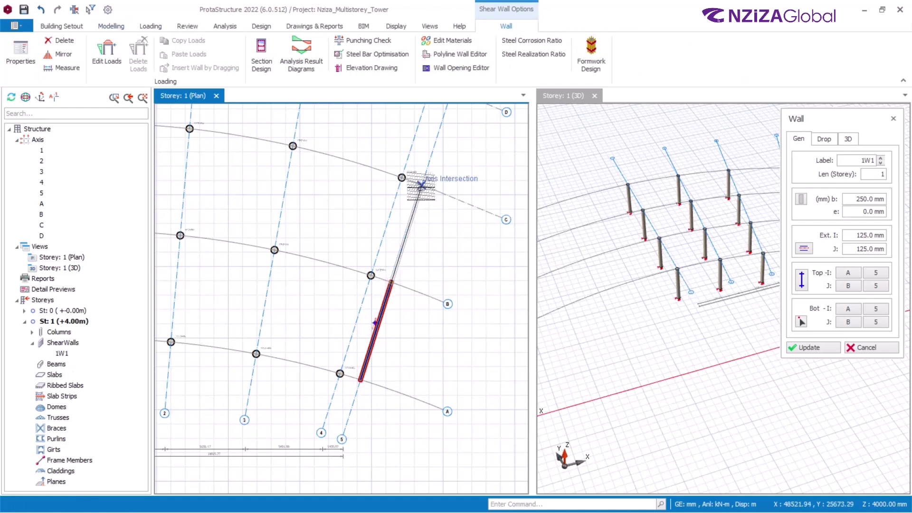
{"action": "left_click", "coordinate": [421, 185]}
{"action": "scroll", "coordinate": [422, 185], "scroll_direction": "down", "scroll_amount": 3}
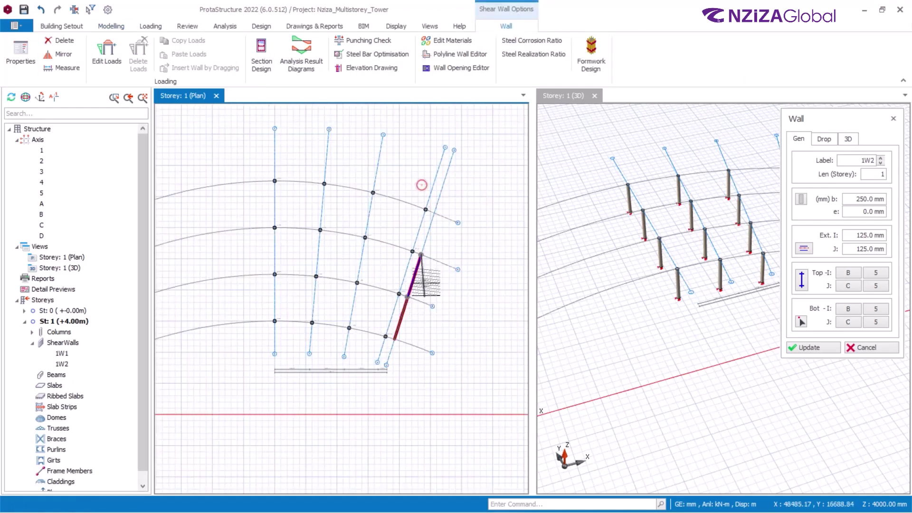
{"action": "scroll", "coordinate": [427, 251], "scroll_direction": "up", "scroll_amount": 3}
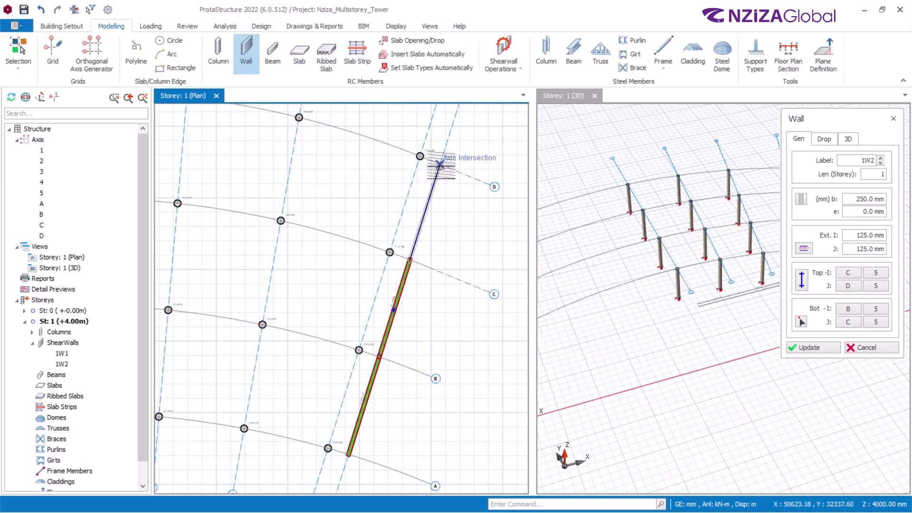
{"action": "left_click", "coordinate": [439, 164]}
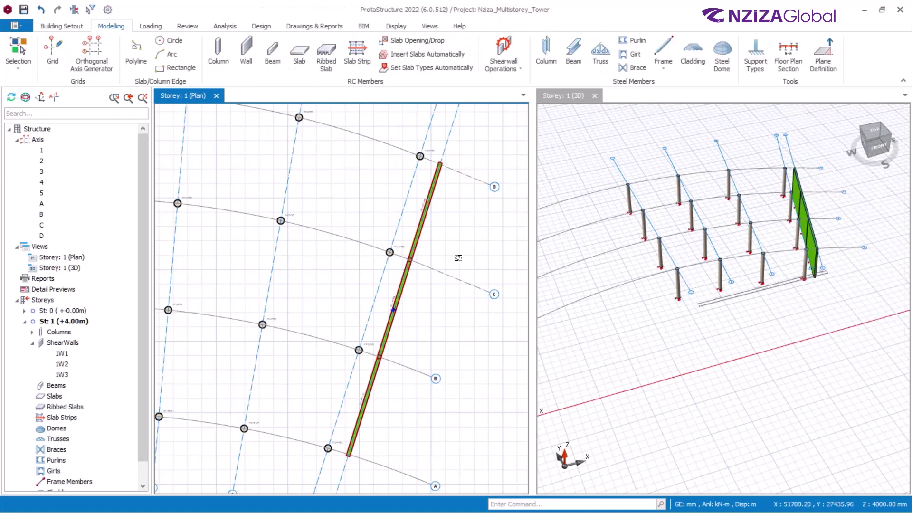
- Incline the shear wall on axis 5 between A and B by setting its bottom insertion axis to axis 4
{"action": "middle_click_drag", "start_coordinate": [825, 349], "coordinate": [810, 329]}
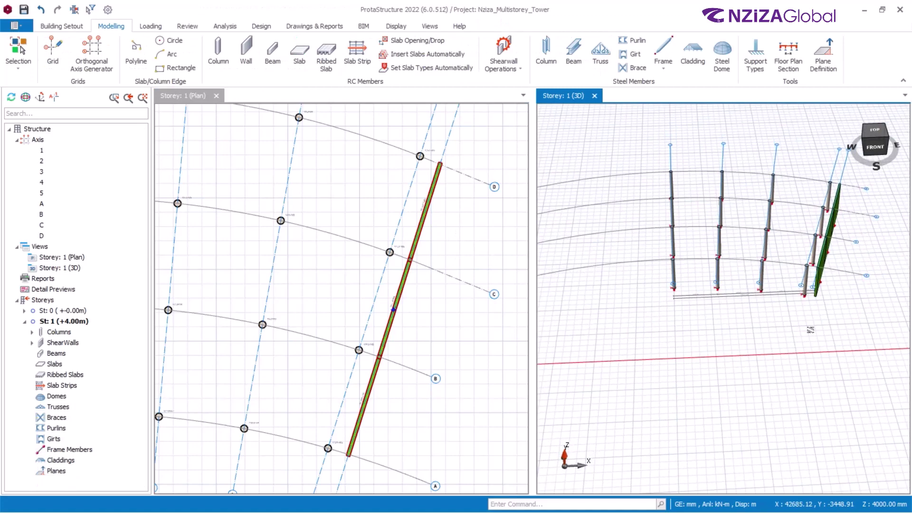
{"action": "scroll", "coordinate": [831, 255], "scroll_direction": "up", "scroll_amount": 3}
{"action": "middle_click_drag", "start_coordinate": [825, 381], "coordinate": [836, 368]}
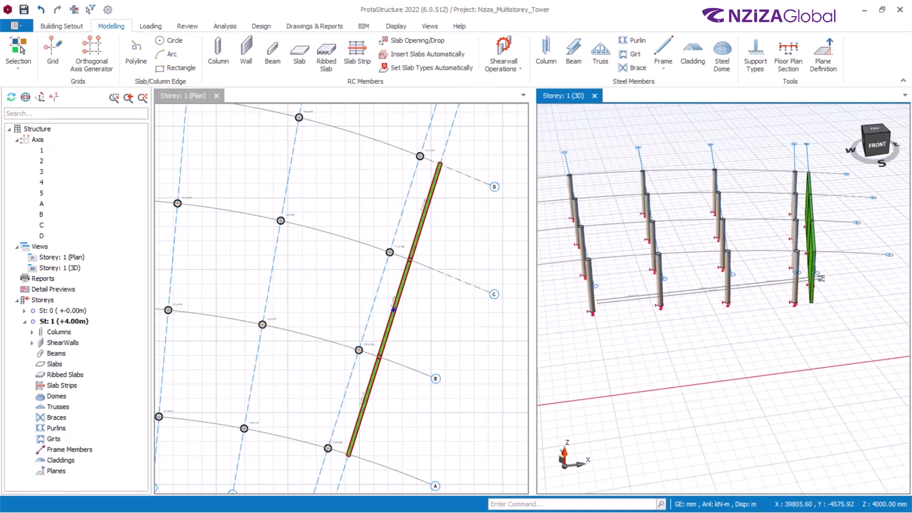
{"action": "scroll", "coordinate": [821, 278], "scroll_direction": "up", "scroll_amount": 2}
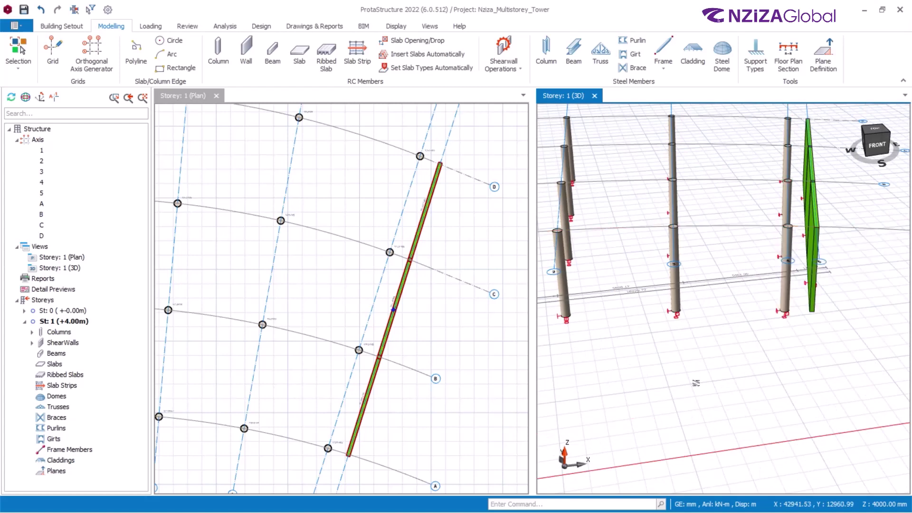
{"action": "left_click", "coordinate": [426, 432]}
{"action": "left_click", "coordinate": [365, 408]}
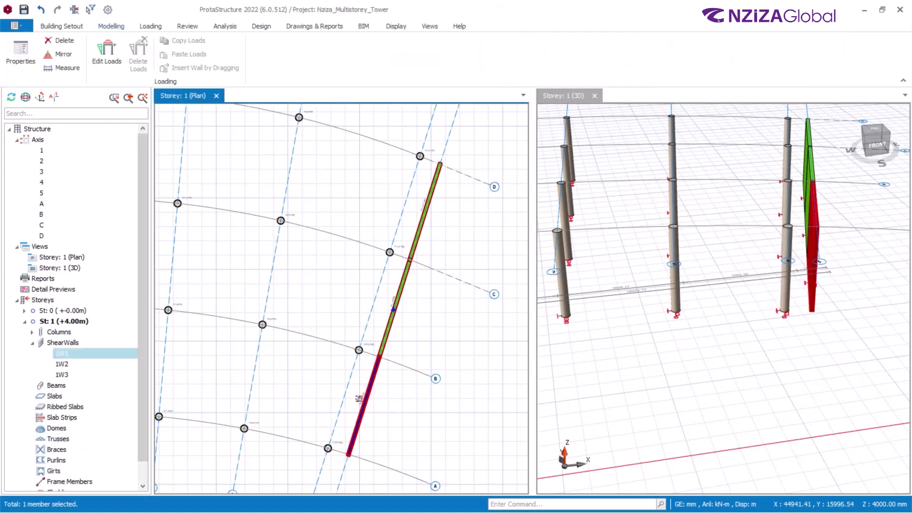
{"action": "right_click", "coordinate": [363, 405]}
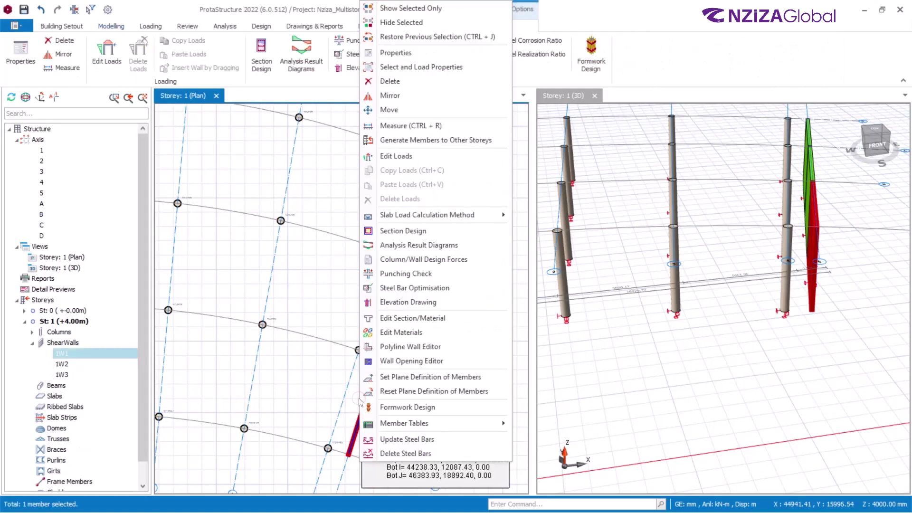
{"action": "left_click", "coordinate": [417, 54]}
{"action": "left_click_drag", "start_coordinate": [834, 121], "coordinate": [678, 178]}
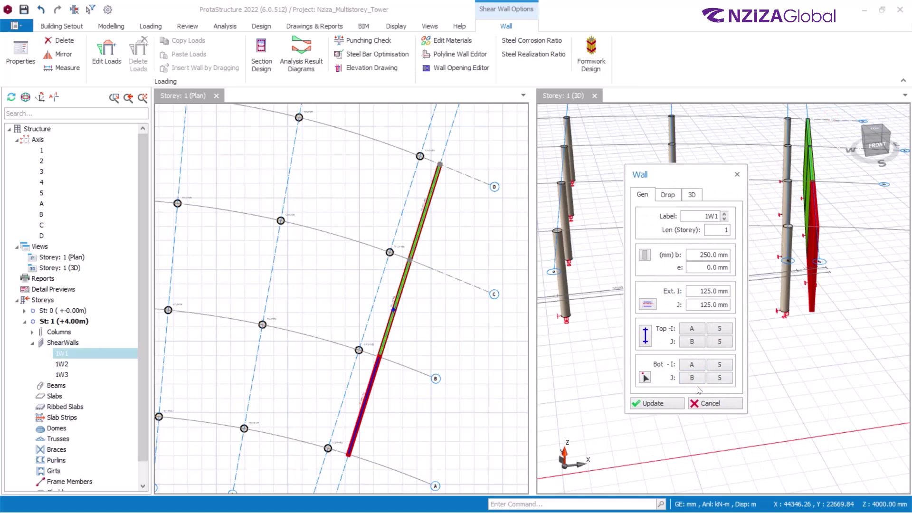
{"action": "left_click", "coordinate": [644, 378]}
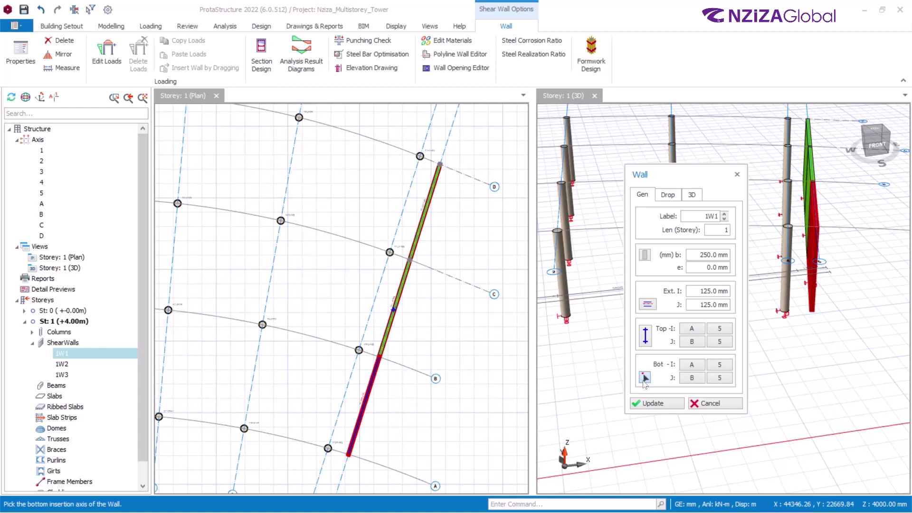
{"action": "left_click", "coordinate": [341, 401]}
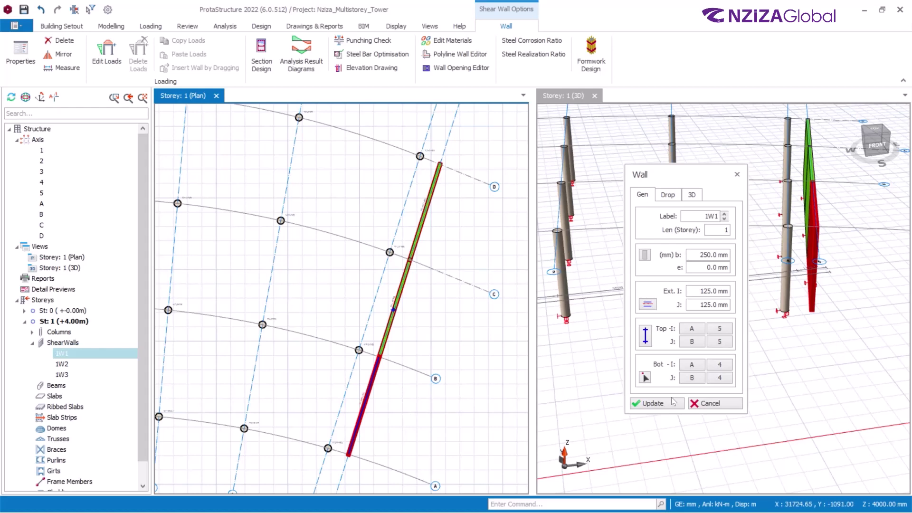
{"action": "left_click", "coordinate": [660, 404]}
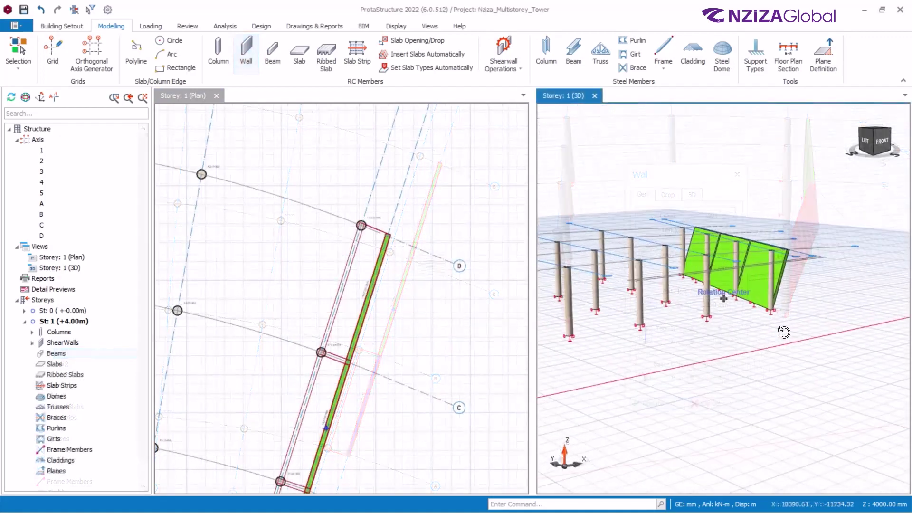
{"action": "middle_click_drag", "start_coordinate": [784, 332], "coordinate": [772, 233]}
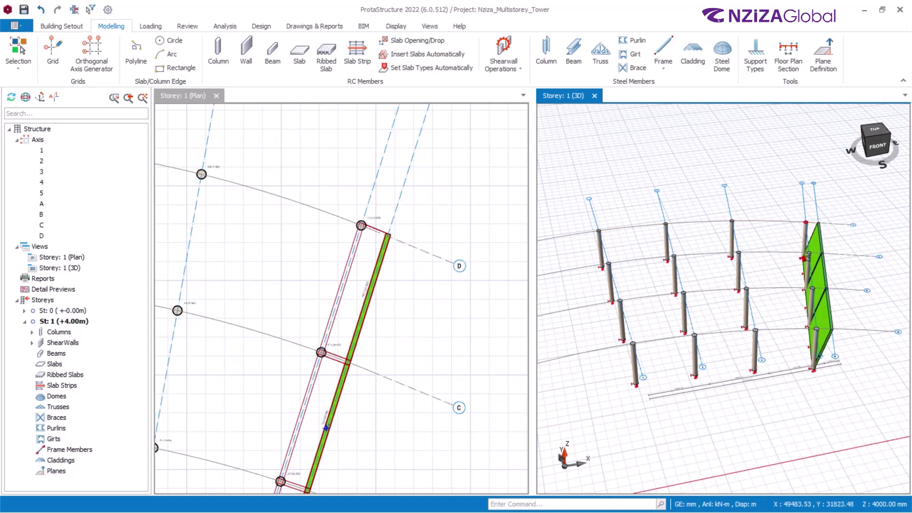
{"action": "mouse_move", "coordinate": [806, 322]}
{"action": "mouse_move", "coordinate": [624, 332]}
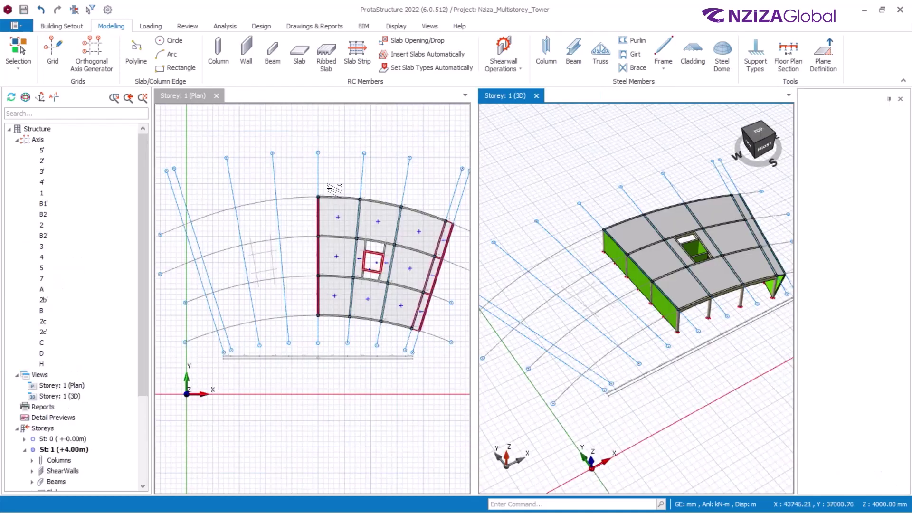
{"action": "scroll", "coordinate": [324, 189], "scroll_direction": "up", "scroll_amount": 5}
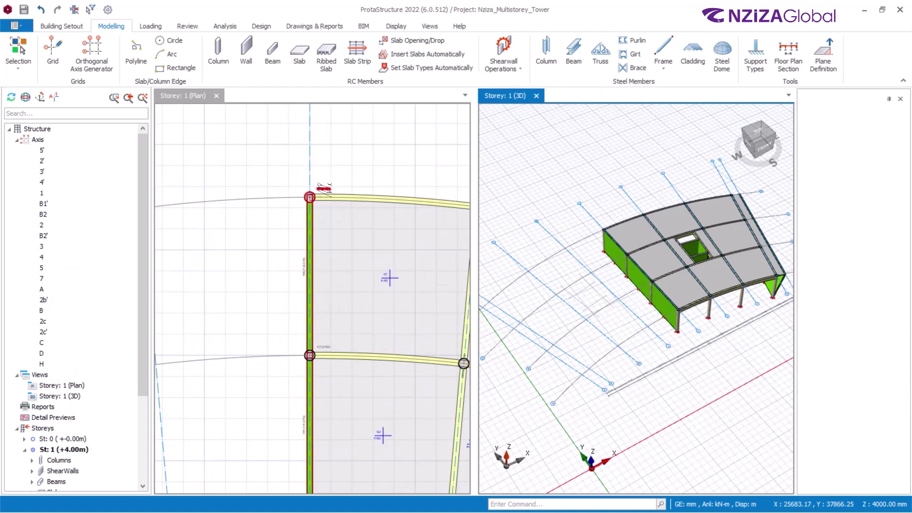
- Using the properties of the 500 mm circular column at D/1, insert columns on axis D at axes 2' and 3'
{"action": "left_click", "coordinate": [317, 186]}
{"action": "right_click", "coordinate": [327, 189]}
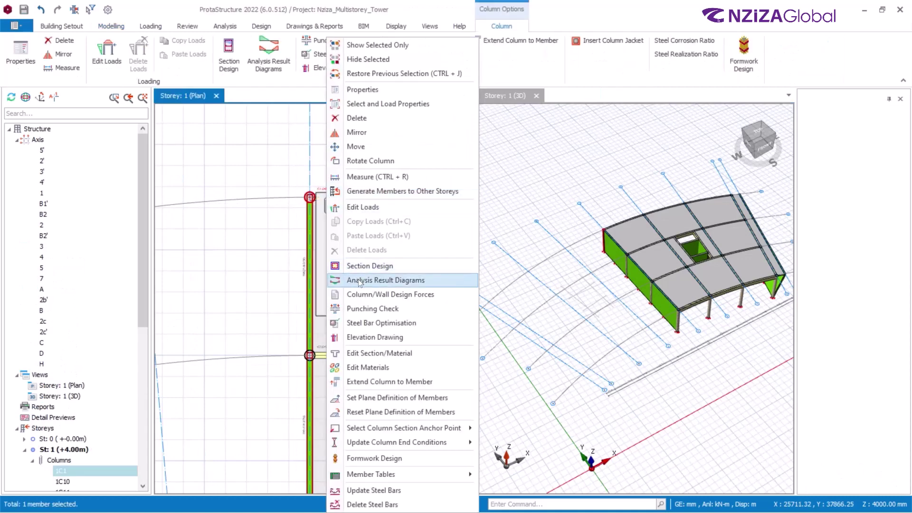
{"action": "left_click", "coordinate": [364, 89]}
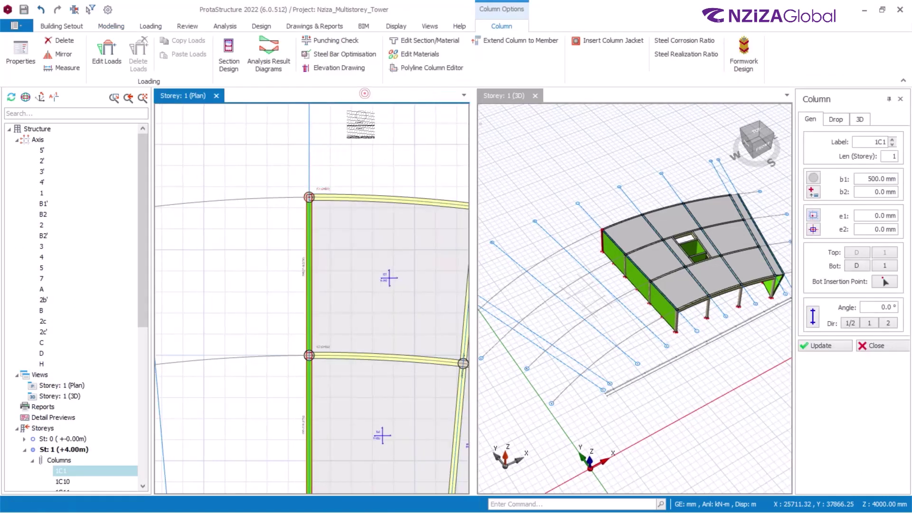
{"action": "scroll", "coordinate": [361, 188], "scroll_direction": "down", "scroll_amount": 9}
{"action": "scroll", "coordinate": [284, 204], "scroll_direction": "up", "scroll_amount": 3}
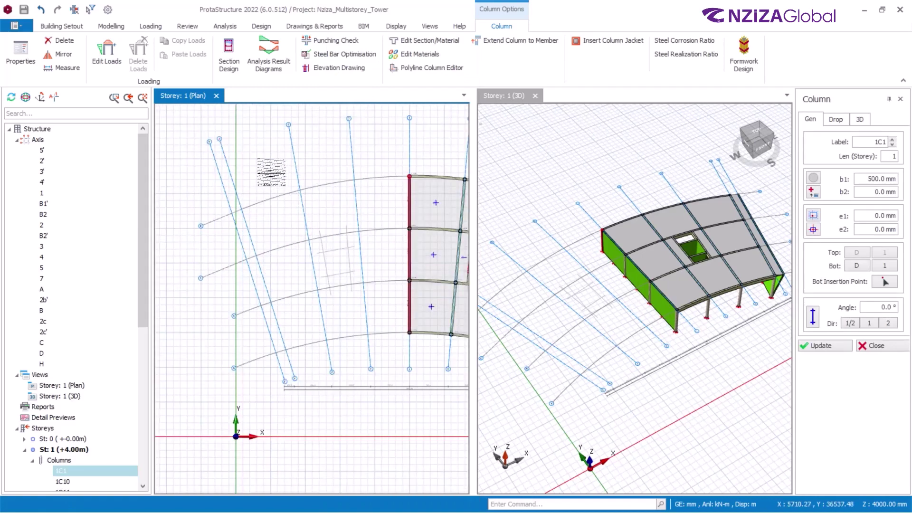
{"action": "left_click_drag", "start_coordinate": [271, 172], "coordinate": [373, 199], "text": "ctrl"}
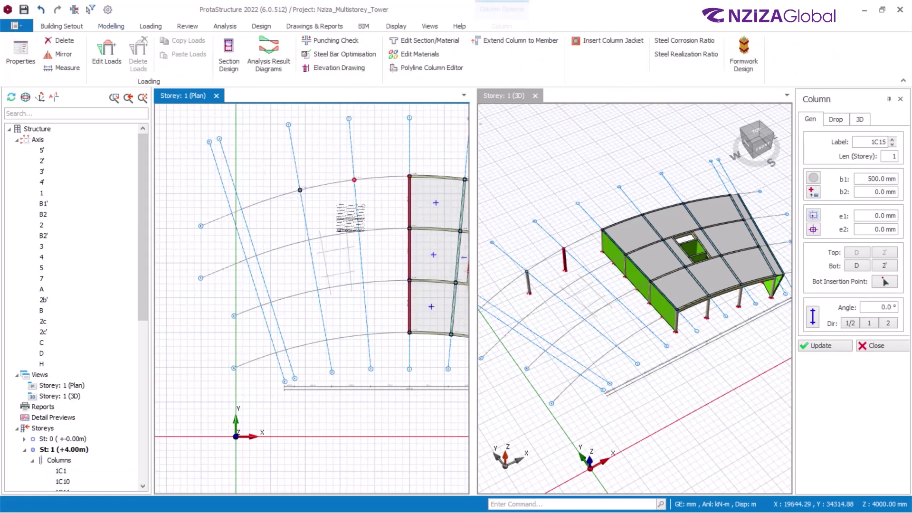
- Insert six 500 mm circular columns at the intersections of axes 2' and 3' with axes C, B and A
{"action": "left_click", "coordinate": [308, 240]}
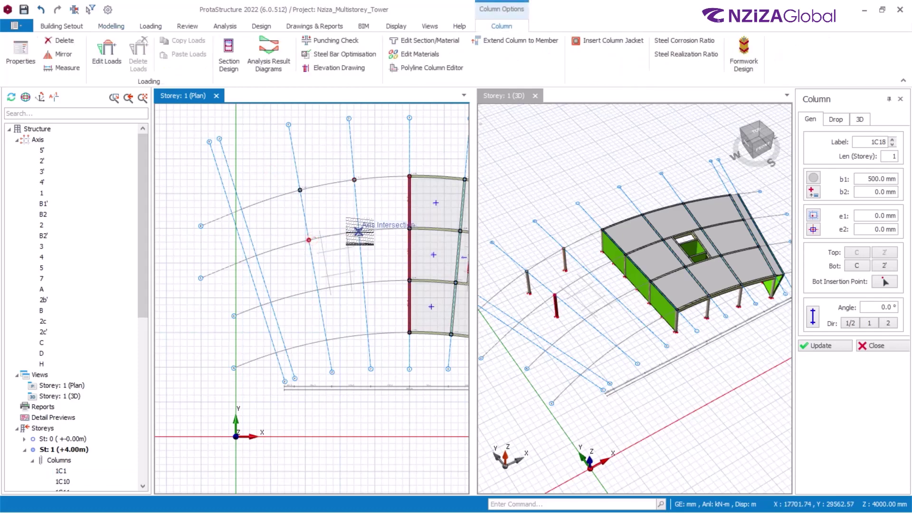
{"action": "left_click", "coordinate": [359, 231]}
{"action": "left_click", "coordinate": [317, 290]}
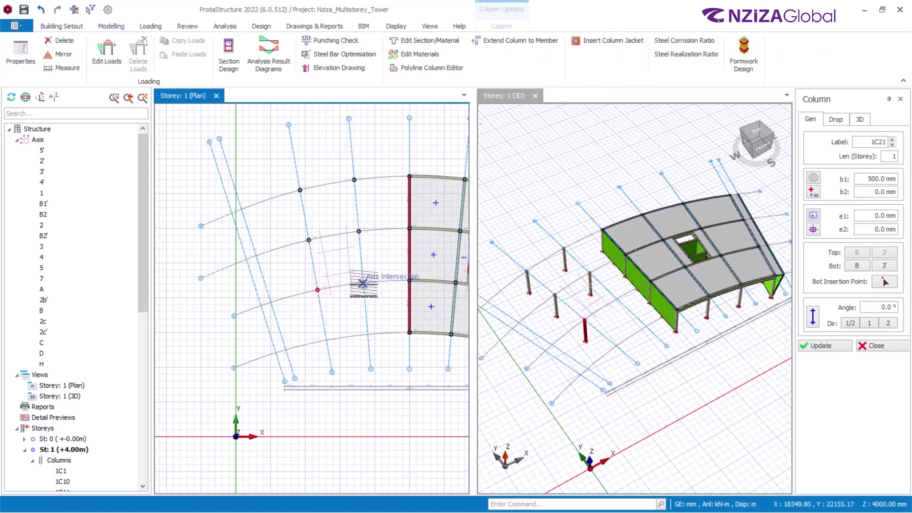
{"action": "left_click", "coordinate": [362, 283]}
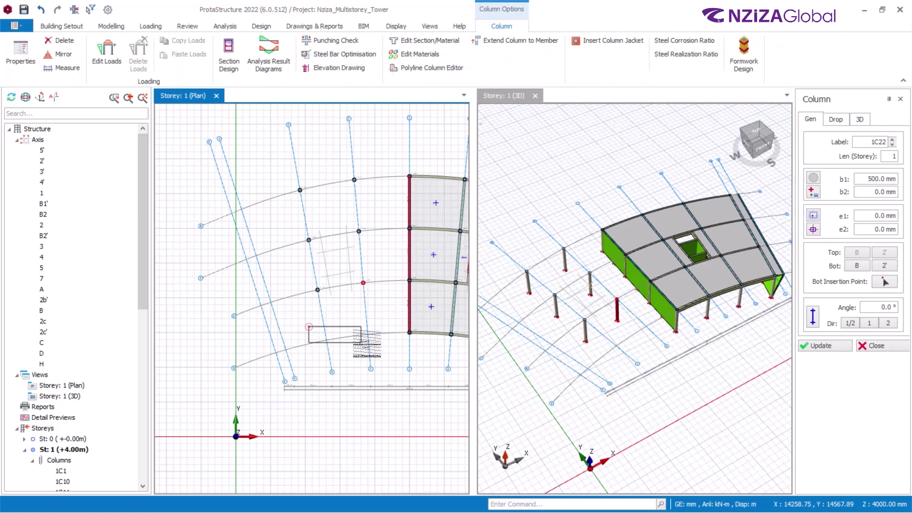
{"action": "left_click", "coordinate": [326, 341]}
{"action": "left_click", "coordinate": [368, 334]}
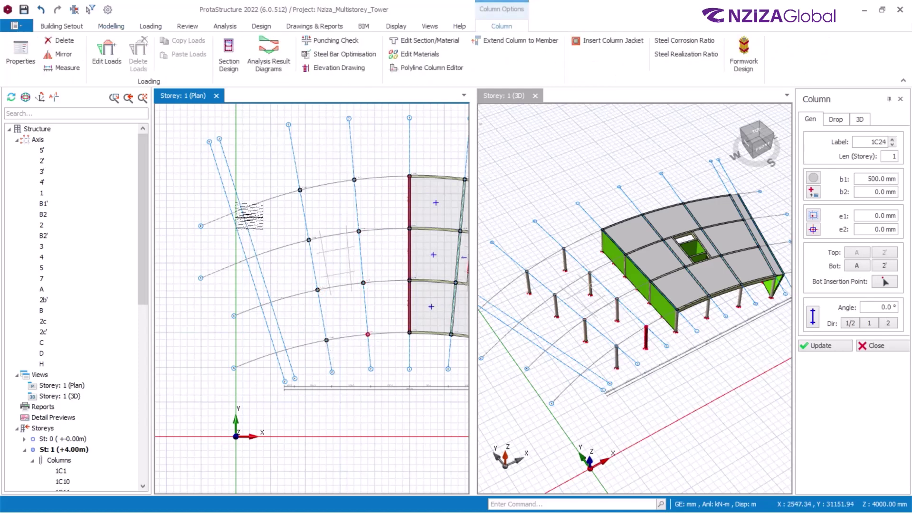
- Insert four 500 mm circular columns along axis 4' at its intersections with axes D, C, B and A
{"action": "left_click", "coordinate": [241, 210]}
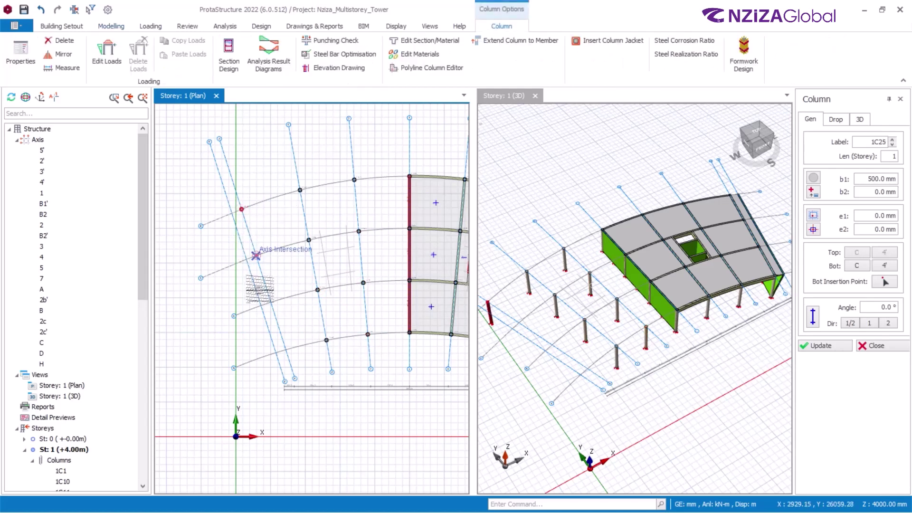
{"action": "left_click", "coordinate": [256, 255]}
{"action": "left_click", "coordinate": [271, 302]}
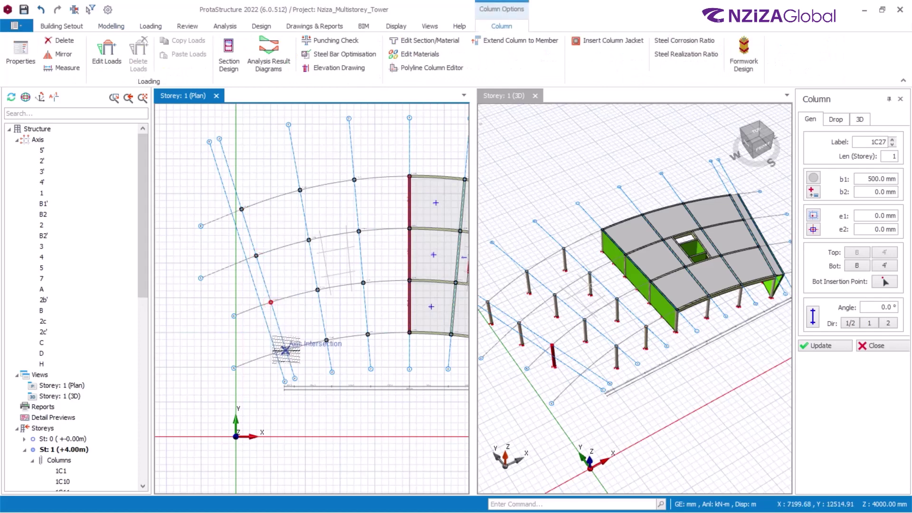
{"action": "left_click", "coordinate": [285, 350]}
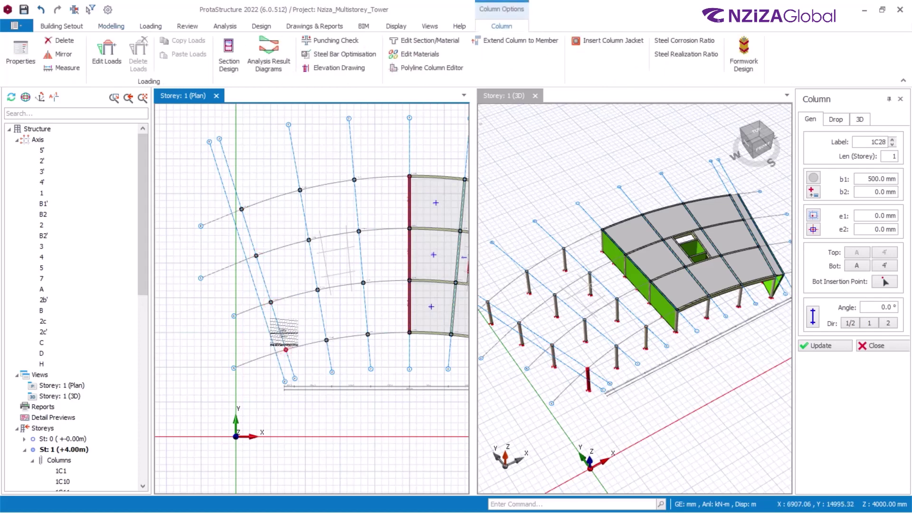
{"action": "key", "text": "Escape"}
- Open the properties of the curved beam on axis D spanning from axis 1 to axis 4
{"action": "scroll", "coordinate": [376, 200], "scroll_direction": "down", "scroll_amount": 2}
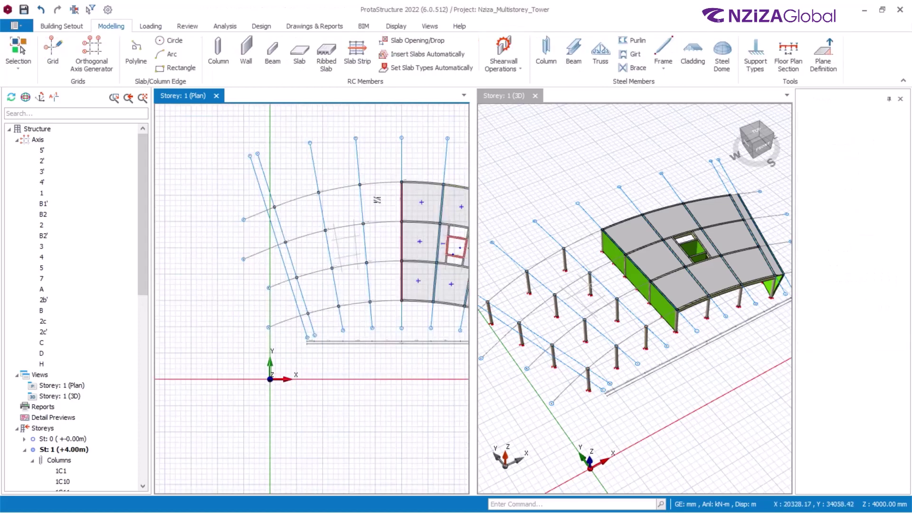
{"action": "scroll", "coordinate": [377, 199], "scroll_direction": "up", "scroll_amount": 2}
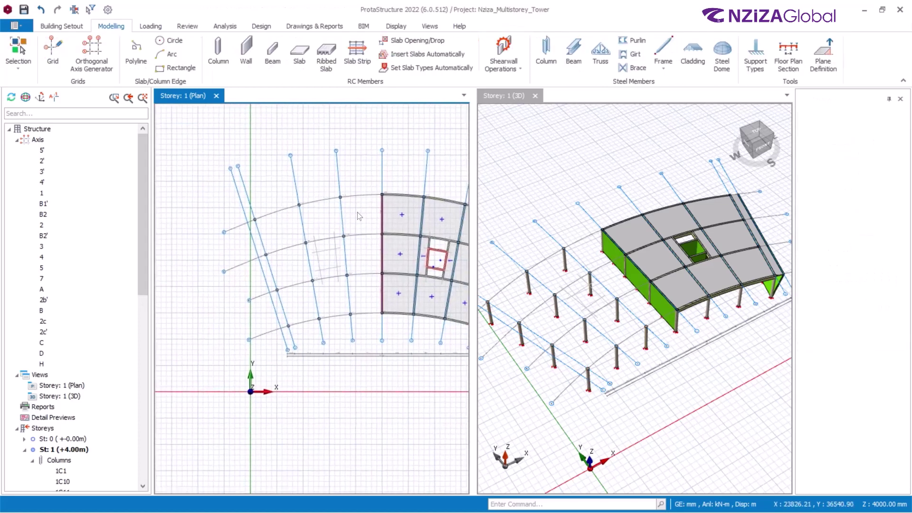
{"action": "left_click", "coordinate": [393, 187]}
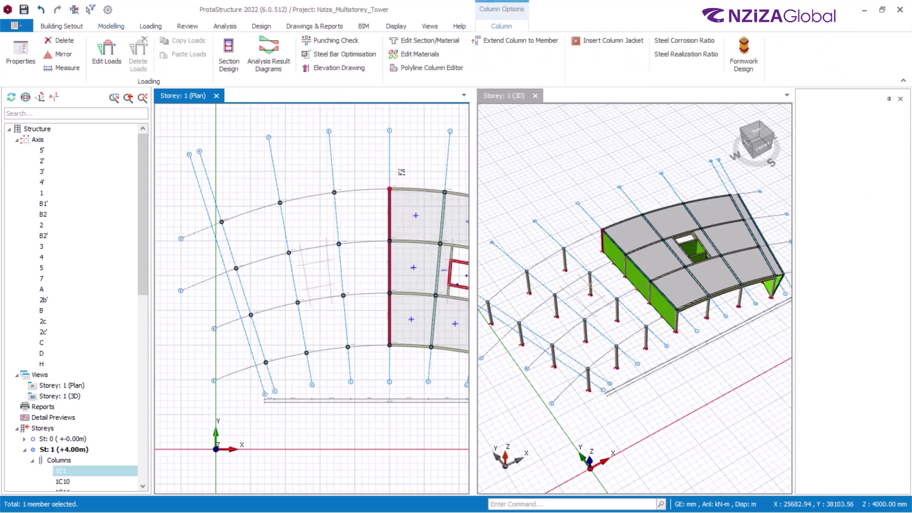
{"action": "key", "text": "Escape"}
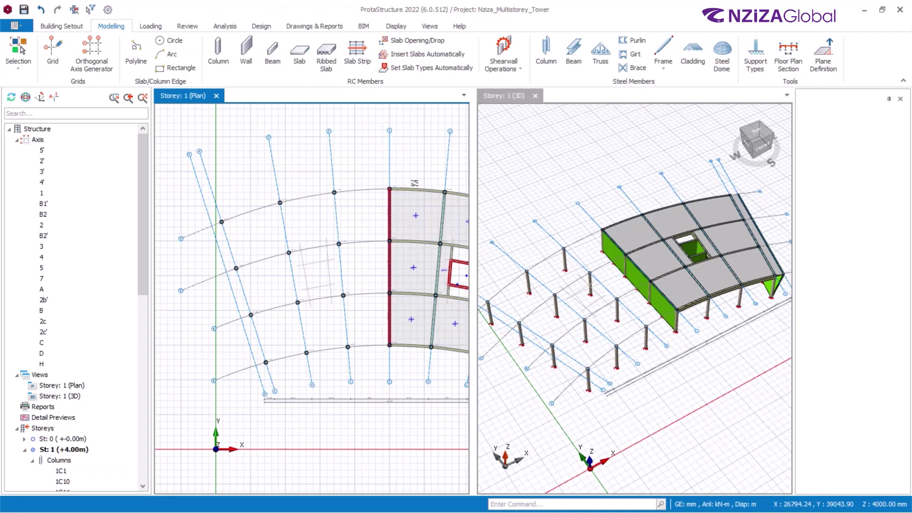
{"action": "scroll", "coordinate": [414, 183], "scroll_direction": "up", "scroll_amount": 3}
{"action": "left_click", "coordinate": [404, 197]}
{"action": "right_click", "coordinate": [405, 196]}
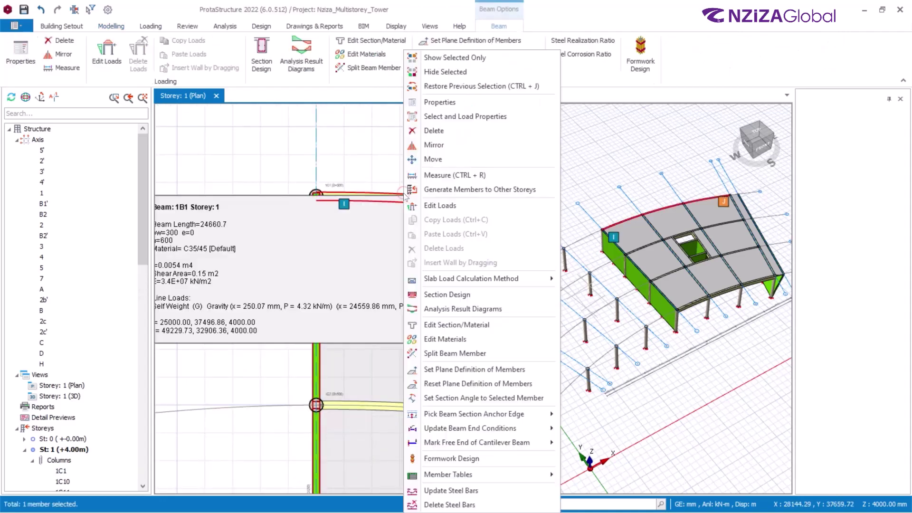
{"action": "left_click", "coordinate": [455, 102]}
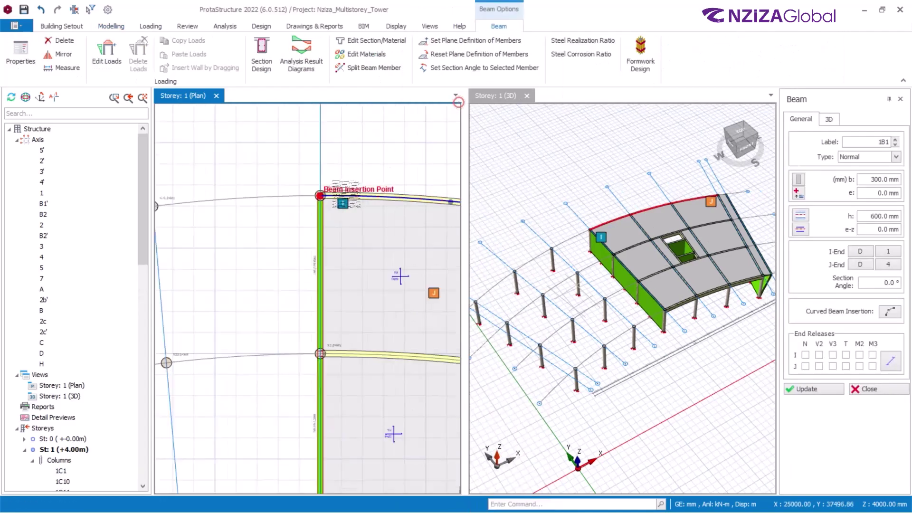
{"action": "scroll", "coordinate": [346, 194], "scroll_direction": "down", "scroll_amount": 3}
{"action": "scroll", "coordinate": [256, 318], "scroll_direction": "up", "scroll_amount": 3}
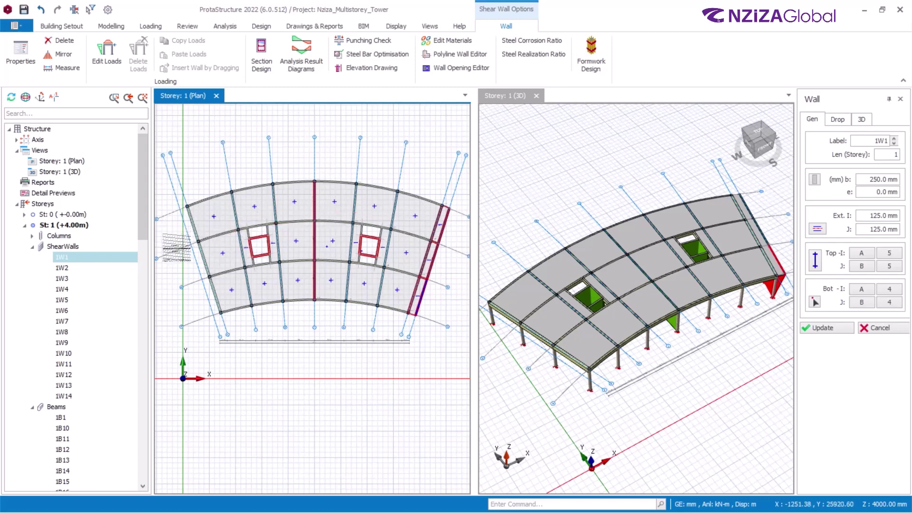
- Insert three 250 mm thick shear walls along axis 5', spanning A to B, B to C and C to D
{"action": "scroll", "coordinate": [166, 237], "scroll_direction": "up", "scroll_amount": 1}
{"action": "scroll", "coordinate": [168, 237], "scroll_direction": "up", "scroll_amount": 2}
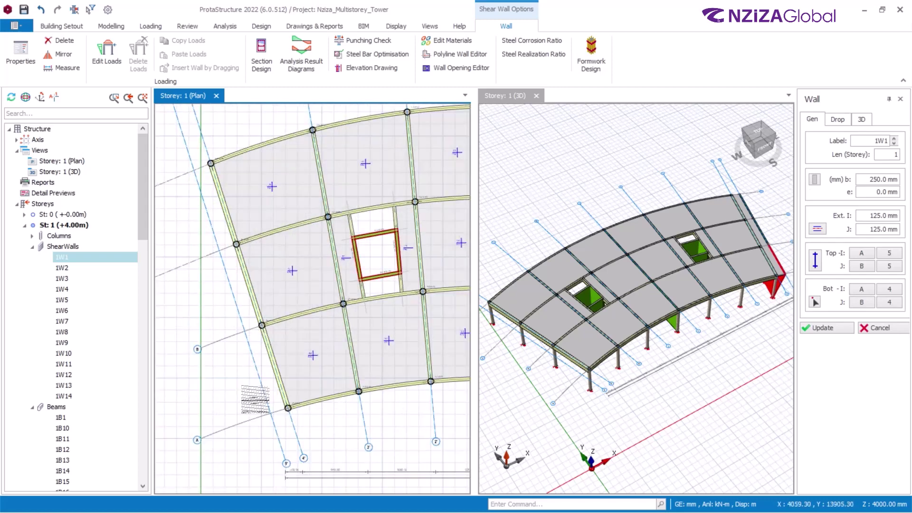
{"action": "left_click", "coordinate": [270, 414]}
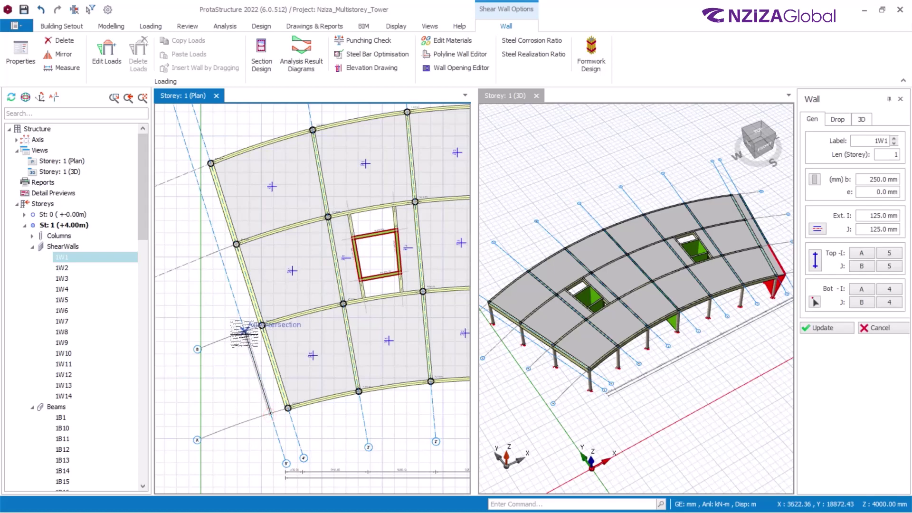
{"action": "left_click", "coordinate": [243, 332]}
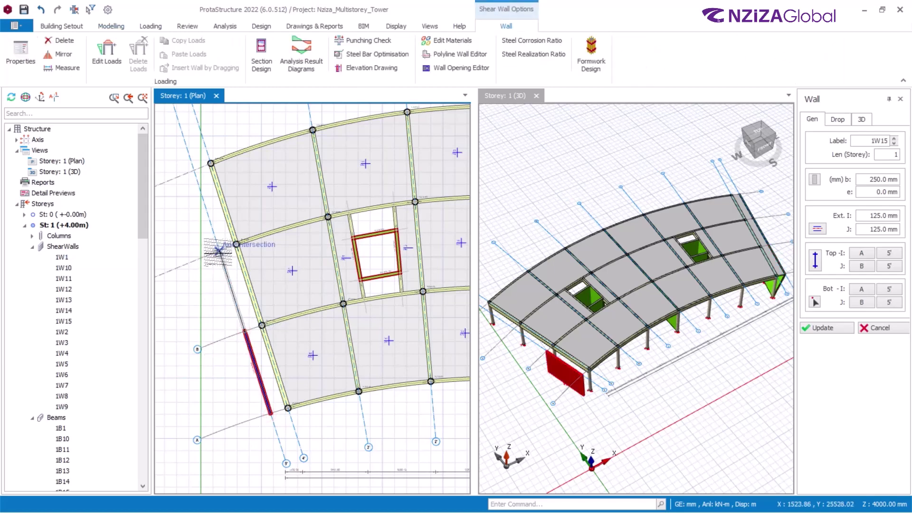
{"action": "left_click", "coordinate": [218, 251]}
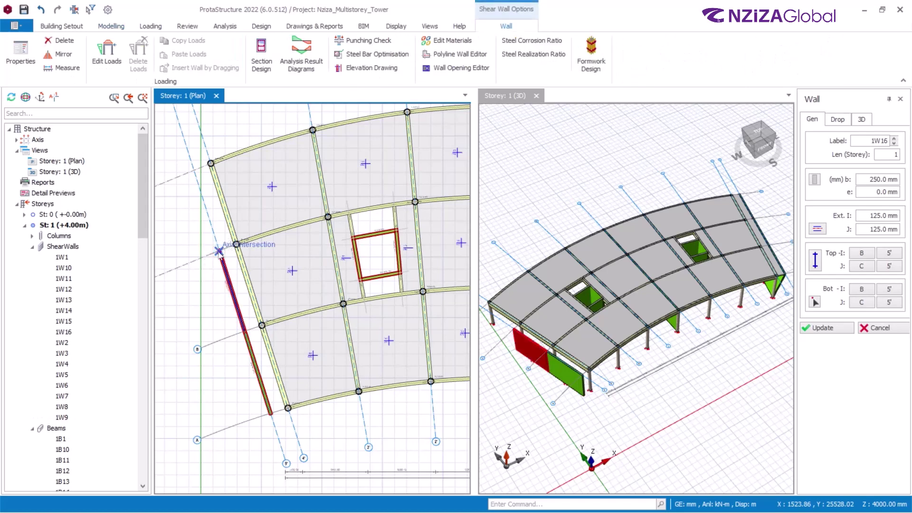
{"action": "left_click", "coordinate": [189, 169]}
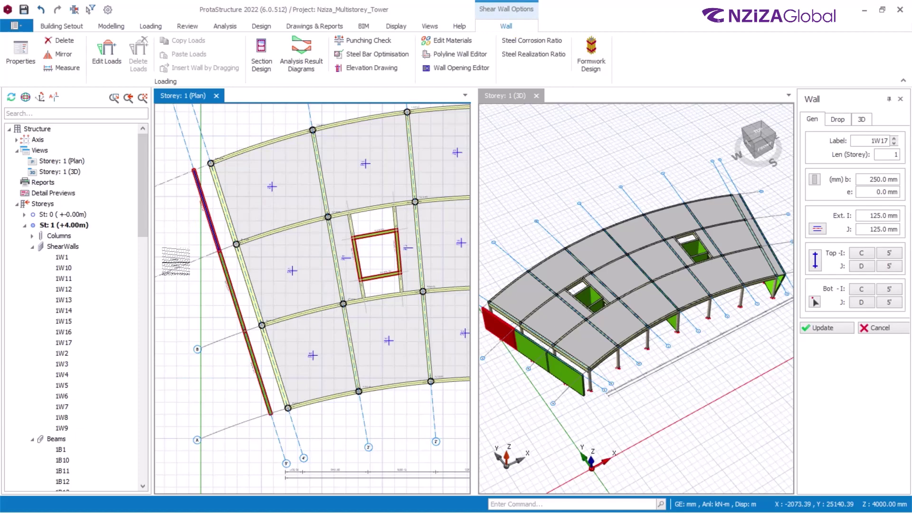
- Incline the axis 5' shear wall between A and B by moving its bottom insertion to axis 4'
{"action": "left_click", "coordinate": [250, 362]}
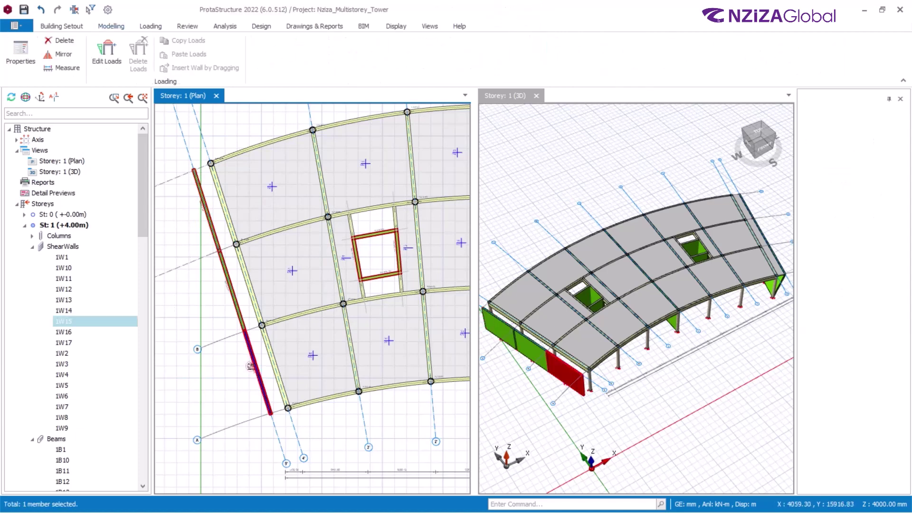
{"action": "right_click", "coordinate": [251, 363]}
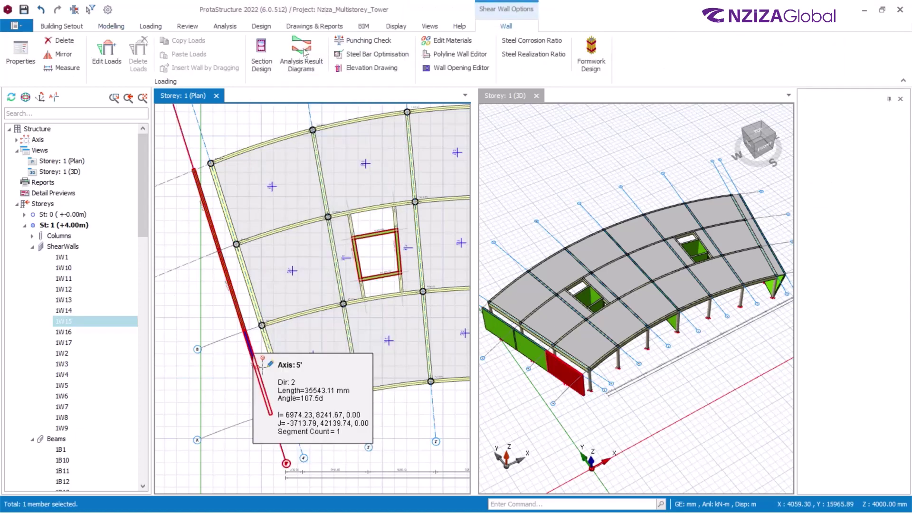
{"action": "left_click", "coordinate": [288, 52]}
{"action": "left_click", "coordinate": [815, 302]}
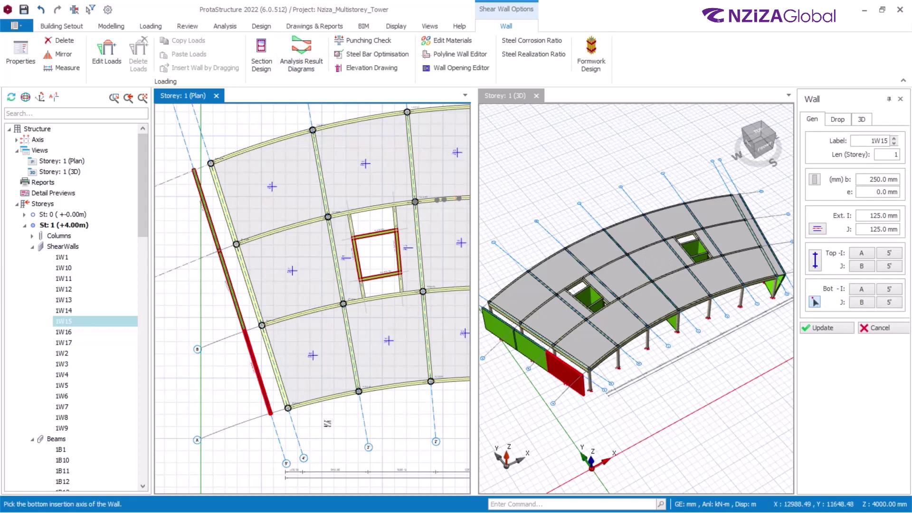
{"action": "left_click", "coordinate": [293, 425]}
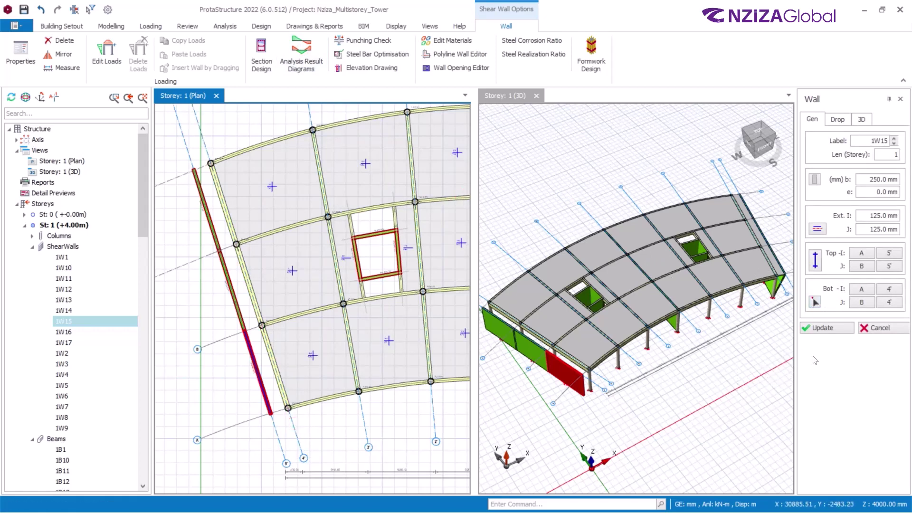
{"action": "left_click", "coordinate": [835, 328]}
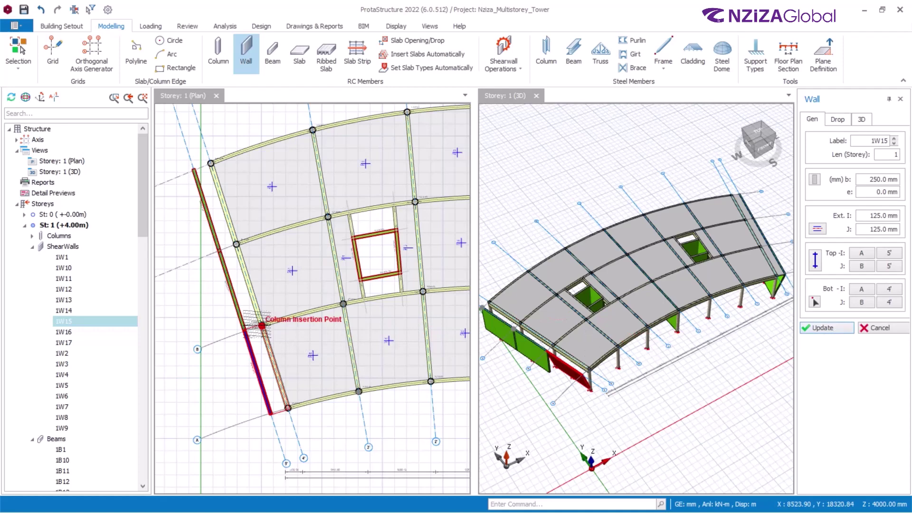
{"action": "key", "text": "Escape"}
- Incline the remaining axis 5' shear walls, B to C and C to D, with their bottom insertion on axis 4'
{"action": "left_click", "coordinate": [241, 312]}
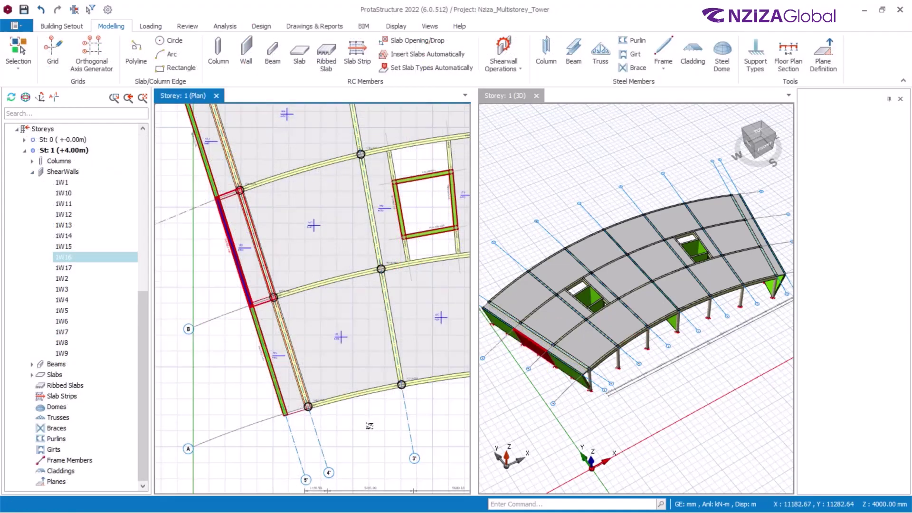
{"action": "key", "text": "Escape"}
{"action": "scroll", "coordinate": [325, 429], "scroll_direction": "down", "scroll_amount": 5}
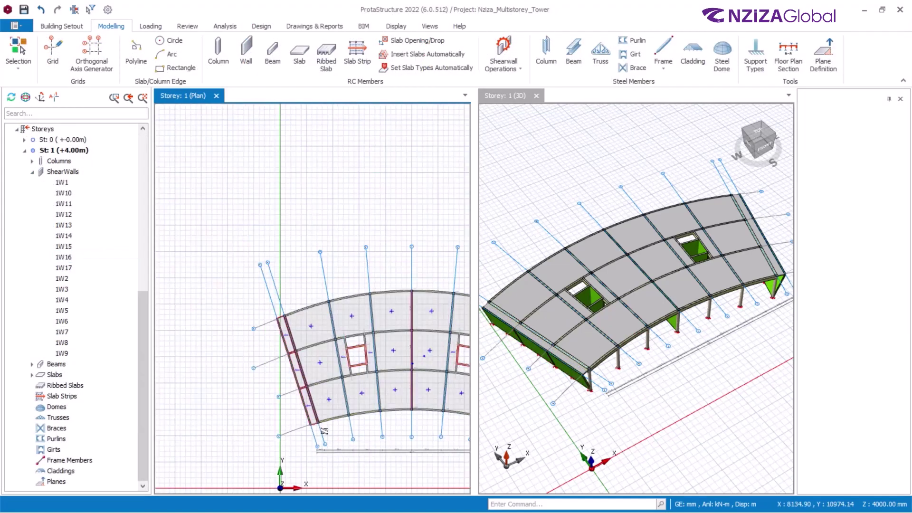
- Switch the plan view back to storey 1 at +4.00 m, showing the whole floor layout
{"action": "middle_click_drag", "start_coordinate": [387, 390], "coordinate": [289, 294]}
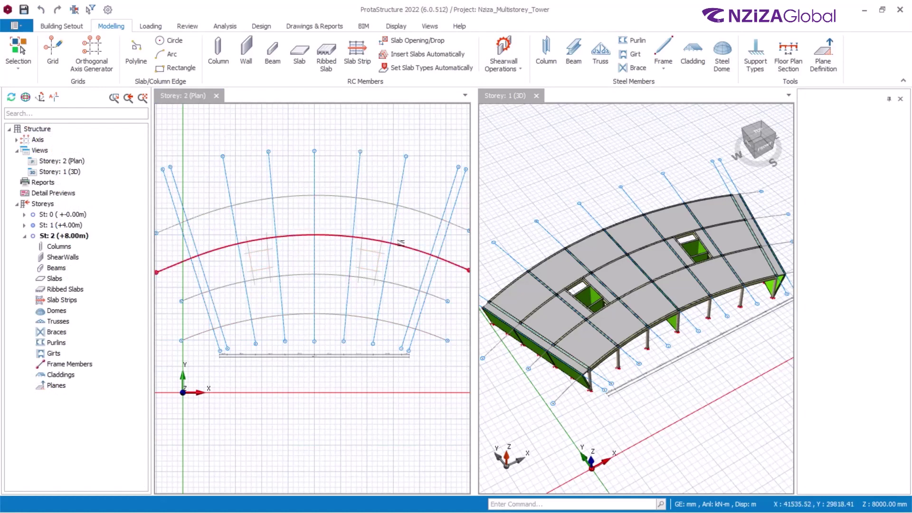
{"action": "mouse_move", "coordinate": [330, 235]}
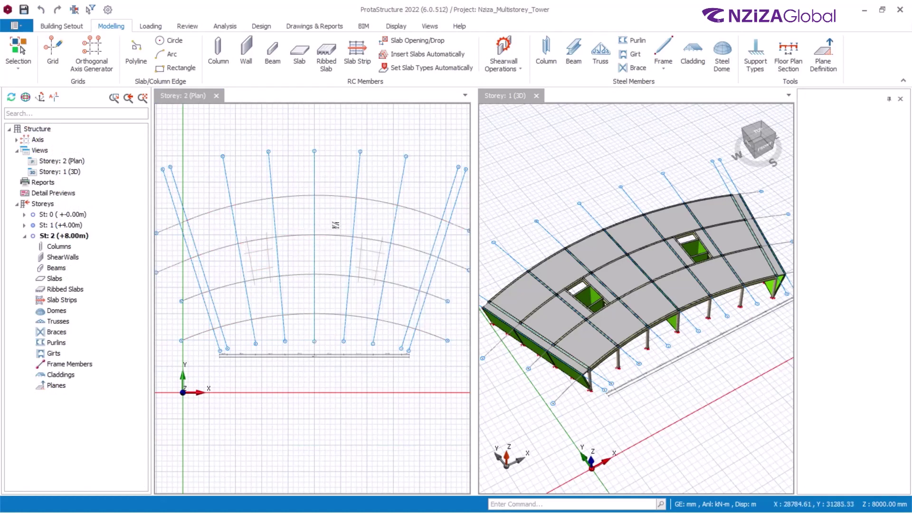
{"action": "left_click", "coordinate": [53, 225]}
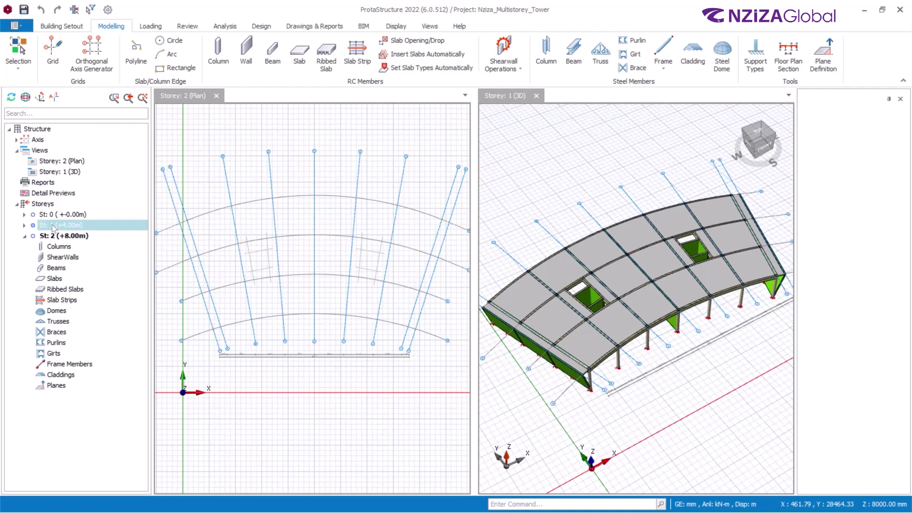
{"action": "double_click", "coordinate": [53, 225]}
{"action": "scroll", "coordinate": [335, 159], "scroll_direction": "down", "scroll_amount": 3}
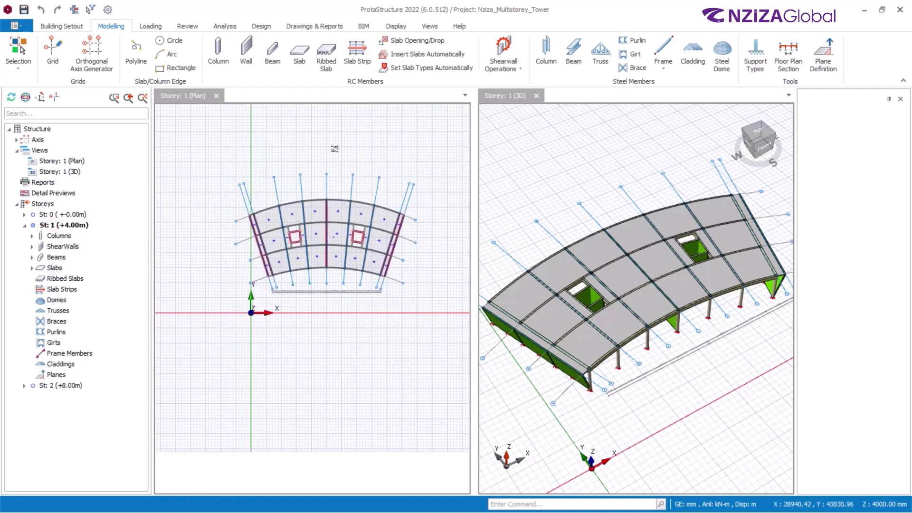
{"action": "scroll", "coordinate": [334, 159], "scroll_direction": "up", "scroll_amount": 3}
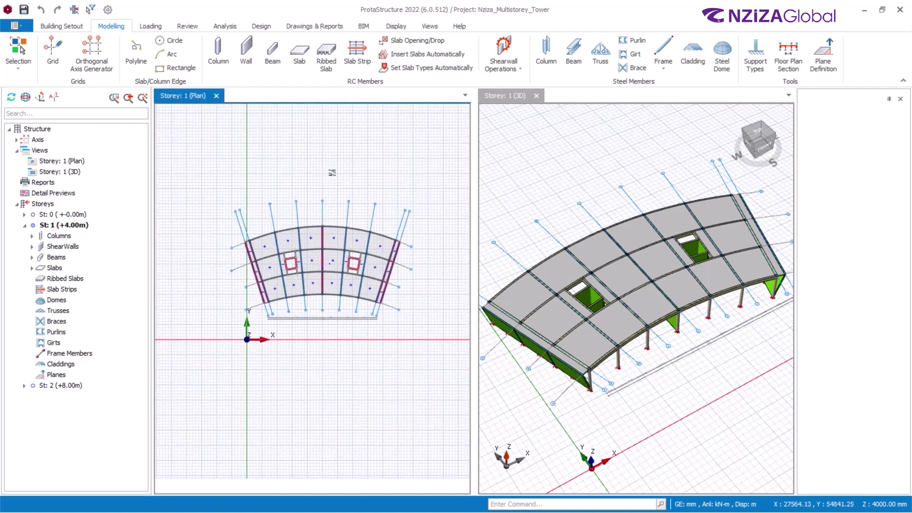
{"action": "middle_click_drag", "start_coordinate": [337, 182], "coordinate": [331, 178]}
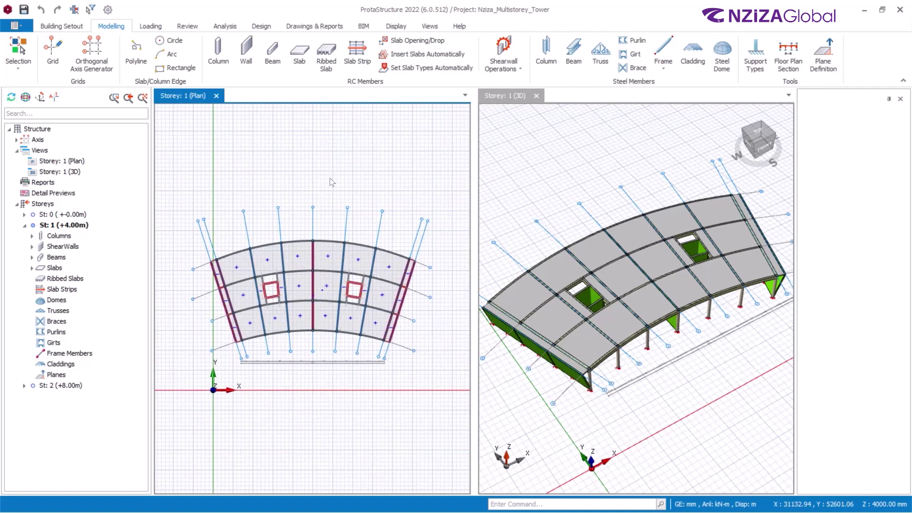
- Exclude axes from the selection filter, keeping all other member types selectable
{"action": "left_click", "coordinate": [91, 10]}
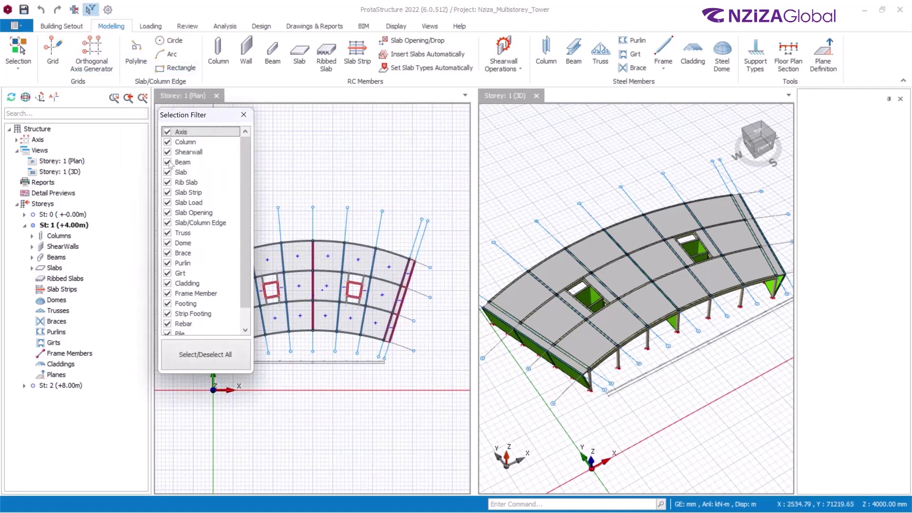
{"action": "left_click", "coordinate": [195, 357]}
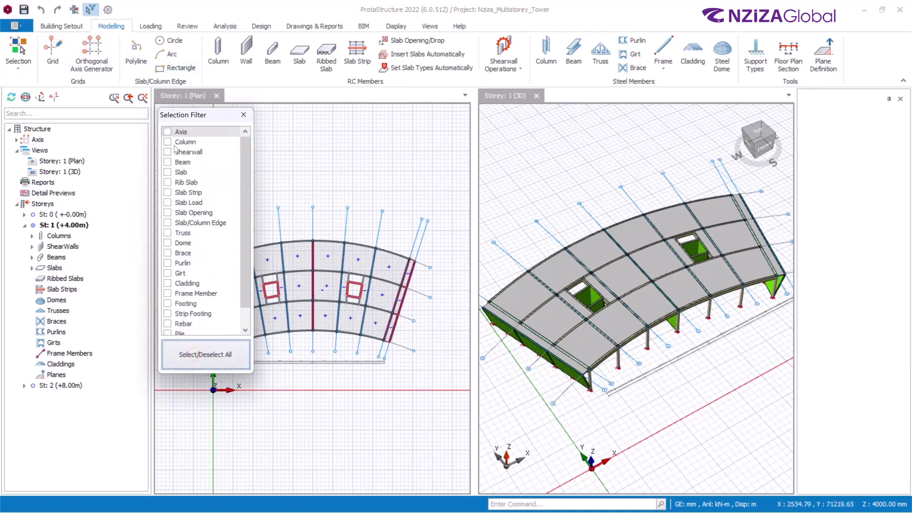
{"action": "left_click", "coordinate": [198, 357]}
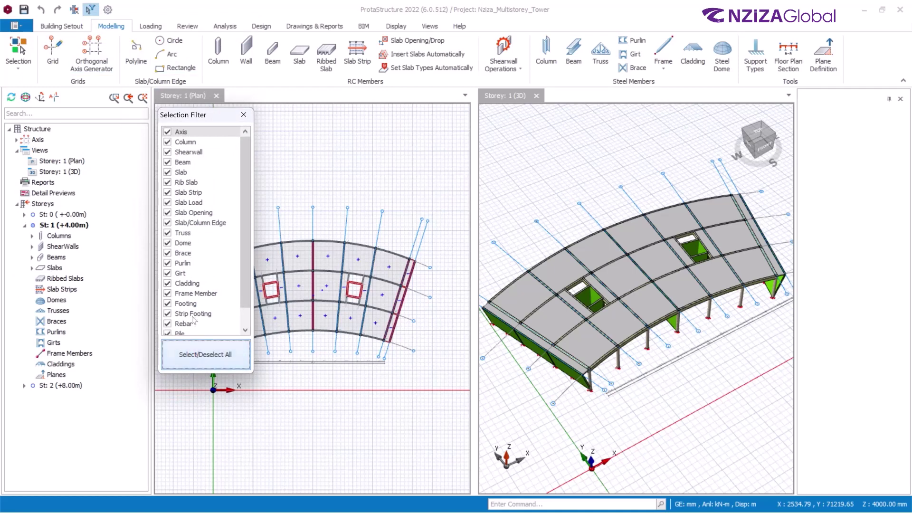
{"action": "left_click", "coordinate": [167, 132]}
{"action": "left_click_drag", "start_coordinate": [194, 117], "coordinate": [105, 104]}
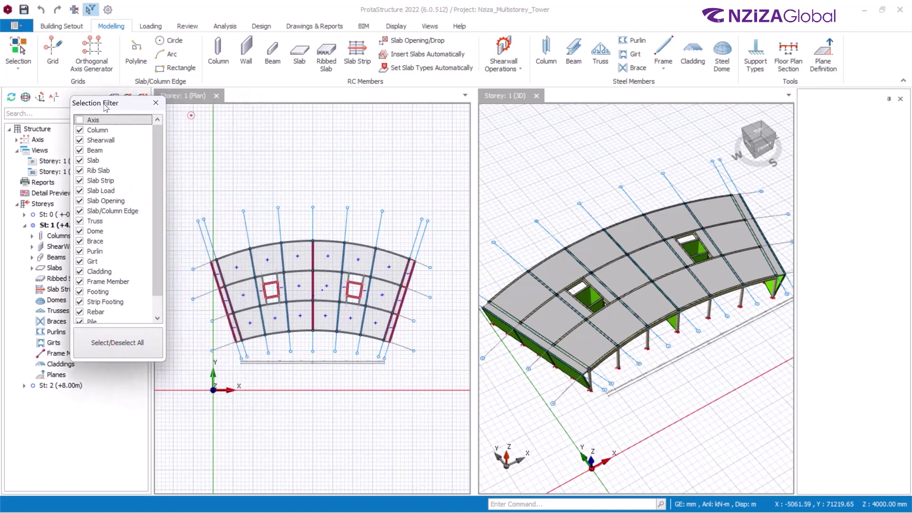
- Select all storey 1 members and generate only those selected members on storey 2 (+8.00m)
{"action": "scroll", "coordinate": [208, 164], "scroll_direction": "down", "scroll_amount": 2}
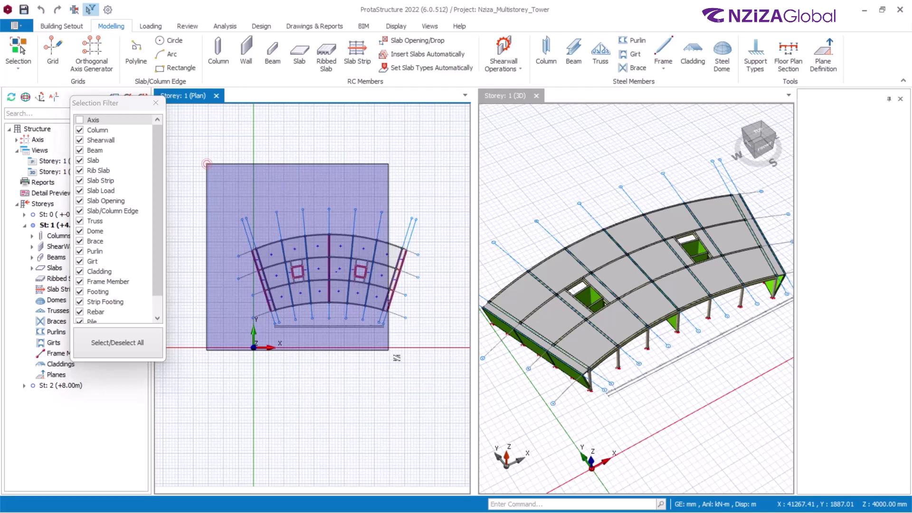
{"action": "left_click_drag", "start_coordinate": [397, 358], "coordinate": [437, 380]}
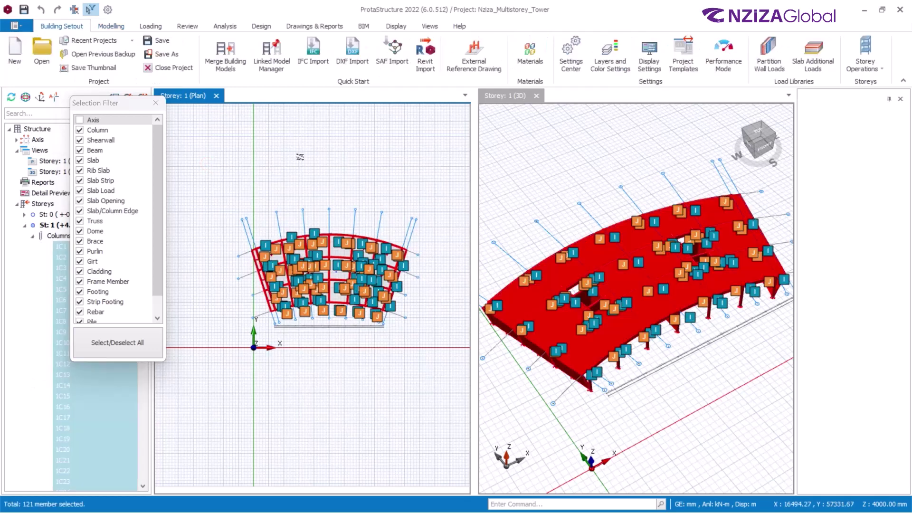
{"action": "right_click", "coordinate": [299, 137]}
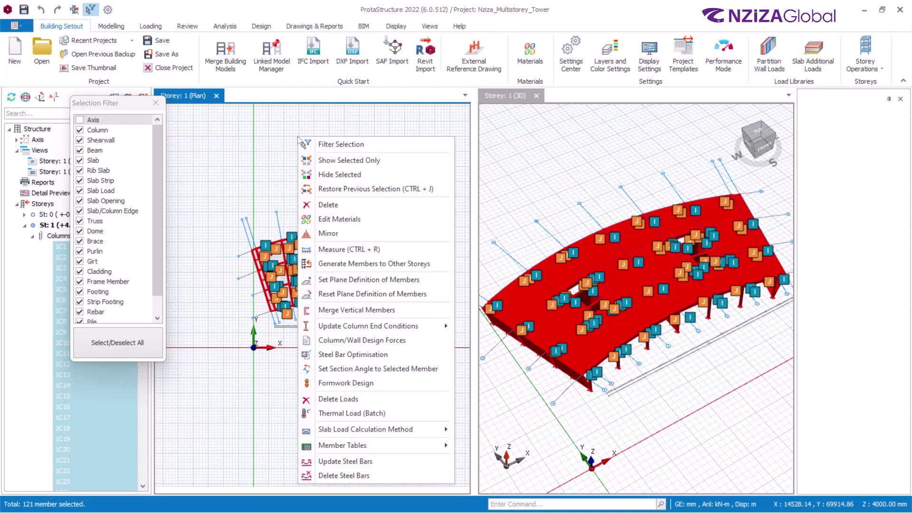
{"action": "left_click", "coordinate": [350, 264]}
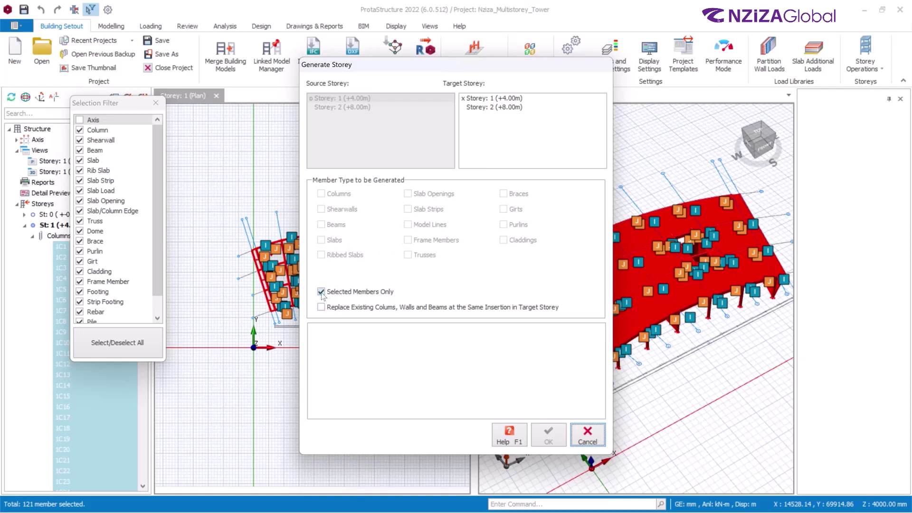
{"action": "left_click", "coordinate": [501, 108]}
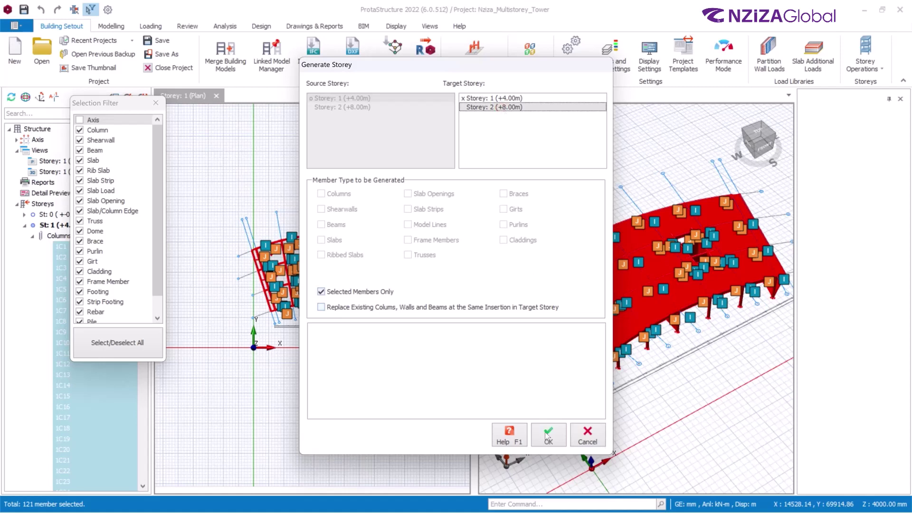
{"action": "left_click", "coordinate": [548, 436]}
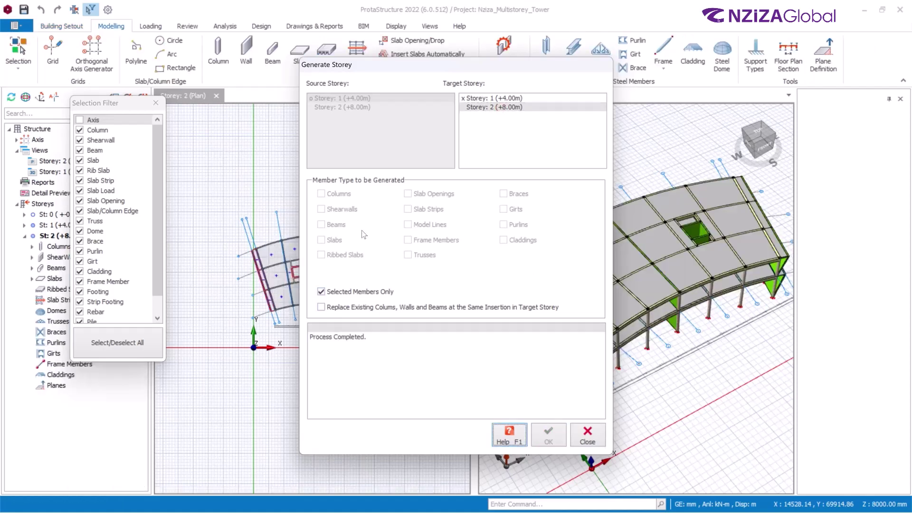
{"action": "left_click", "coordinate": [588, 436]}
- Examine the two-storey model in plan and 3D, checking the inclined shear walls, columns and slabs on both storeys
{"action": "scroll", "coordinate": [328, 335], "scroll_direction": "up", "scroll_amount": 2}
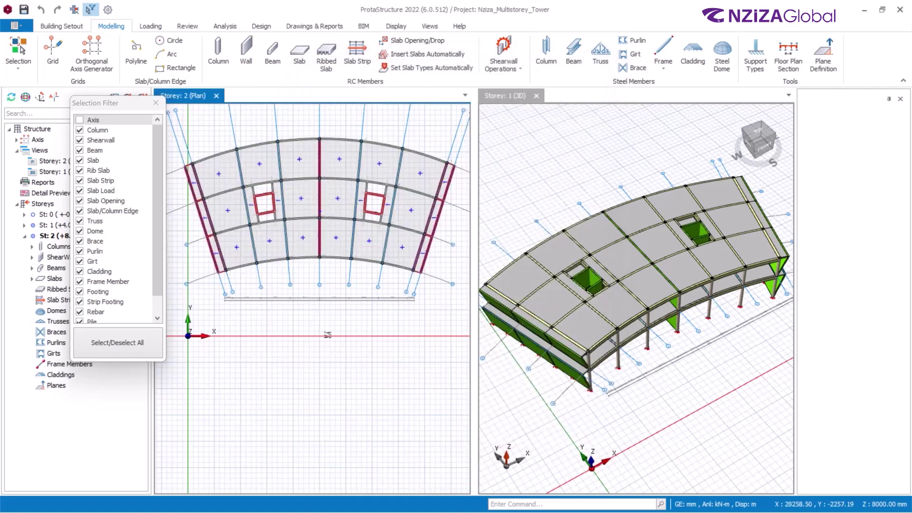
{"action": "middle_click_drag", "start_coordinate": [328, 335], "coordinate": [325, 389]}
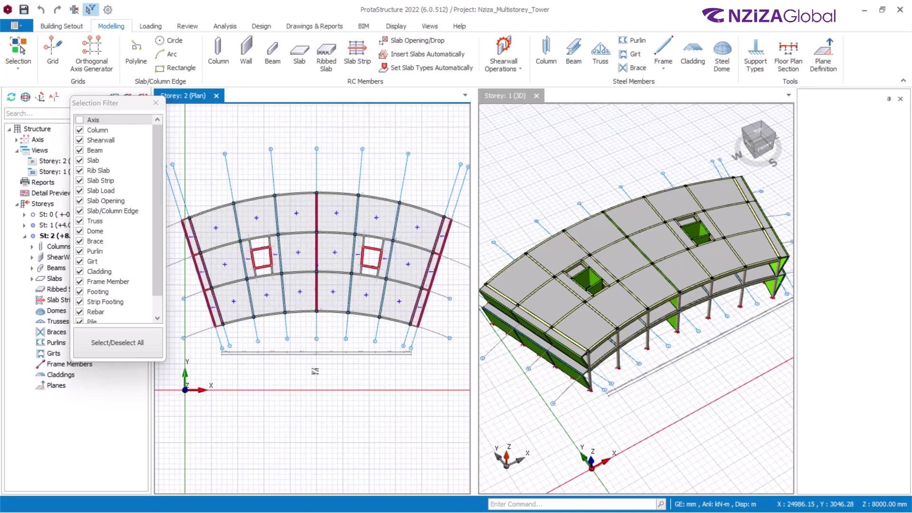
{"action": "left_click", "coordinate": [595, 168]}
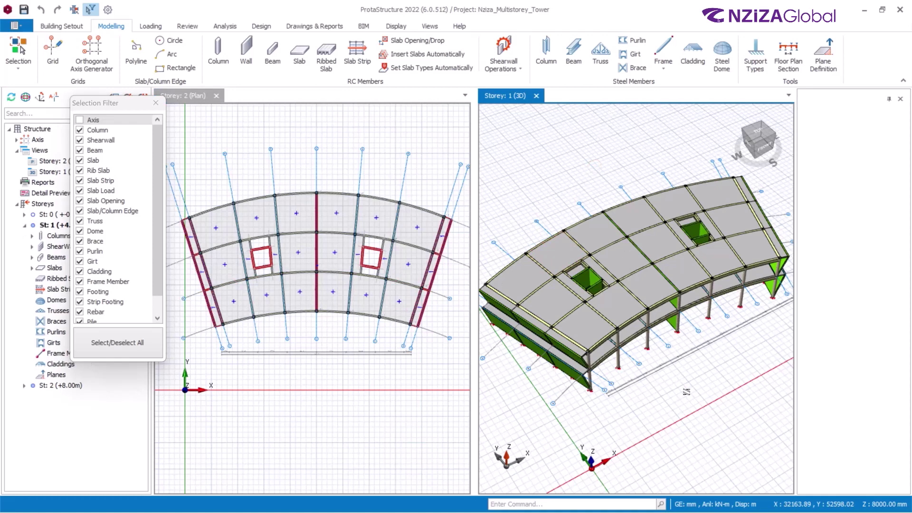
{"action": "middle_click_drag", "start_coordinate": [687, 391], "coordinate": [640, 346]}
{"action": "scroll", "coordinate": [507, 274], "scroll_direction": "up", "scroll_amount": 4}
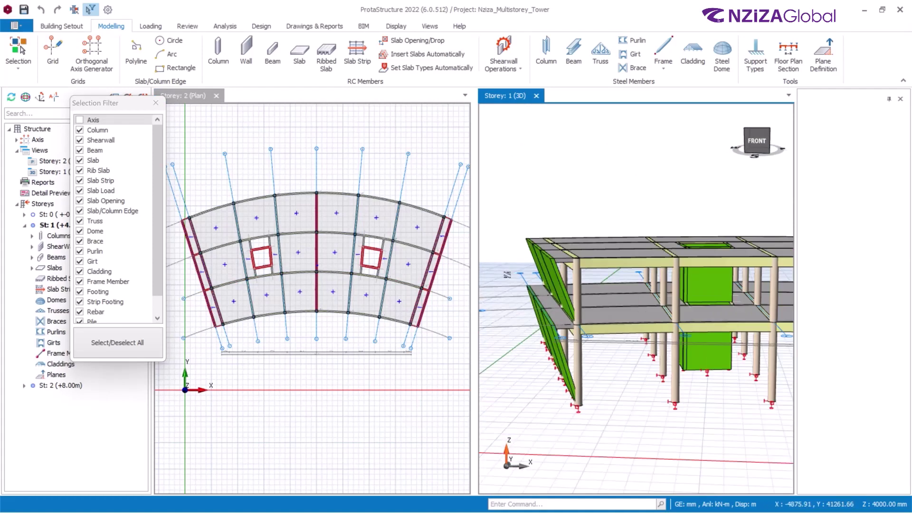
{"action": "scroll", "coordinate": [508, 274], "scroll_direction": "up", "scroll_amount": 4}
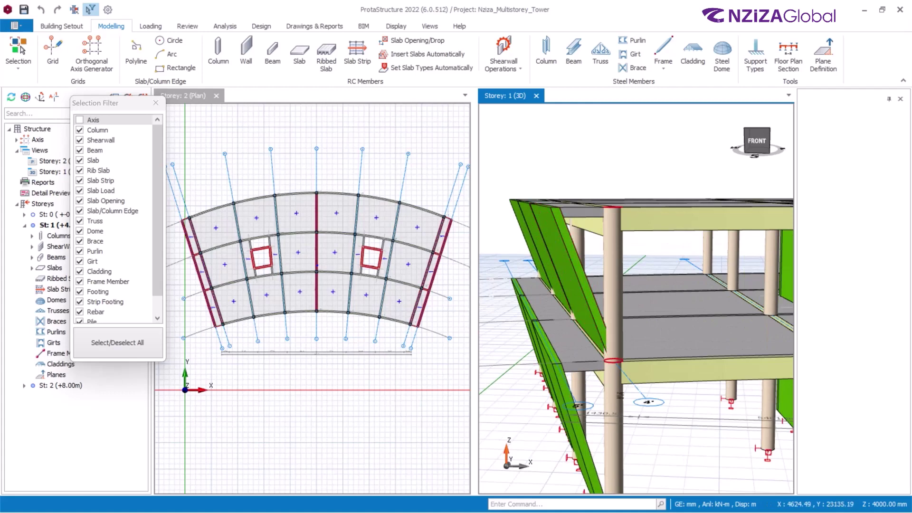
{"action": "mouse_move", "coordinate": [620, 395]}
{"action": "middle_mouse_down"}
{"action": "mouse_move", "coordinate": [657, 430]}
{"action": "mouse_move", "coordinate": [660, 402]}
{"action": "mouse_move", "coordinate": [660, 428]}
{"action": "mouse_move", "coordinate": [650, 435]}
{"action": "mouse_move", "coordinate": [697, 437]}
{"action": "middle_mouse_up"}
{"action": "scroll", "coordinate": [635, 412], "scroll_direction": "down", "scroll_amount": 3}
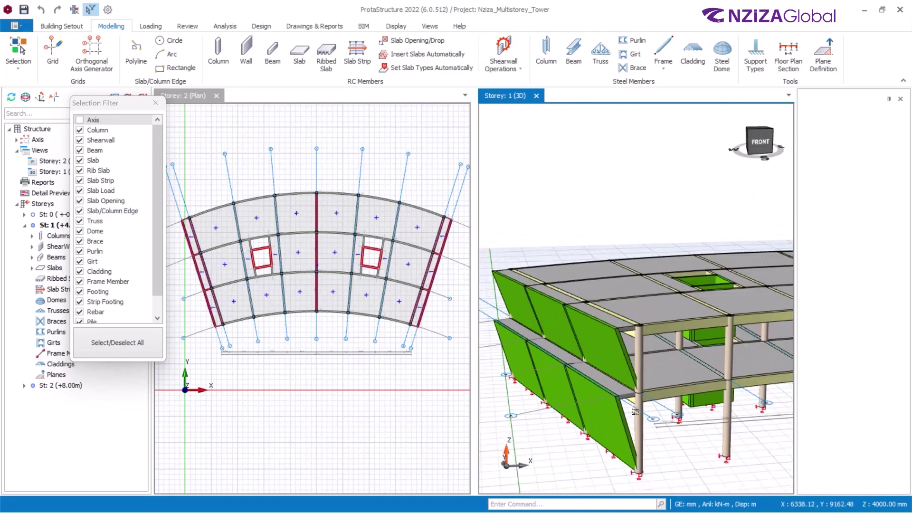
{"action": "scroll", "coordinate": [635, 412], "scroll_direction": "down", "scroll_amount": 2}
{"action": "middle_click_drag", "start_coordinate": [635, 412], "coordinate": [636, 455]}
{"action": "scroll", "coordinate": [665, 394], "scroll_direction": "down", "scroll_amount": 3}
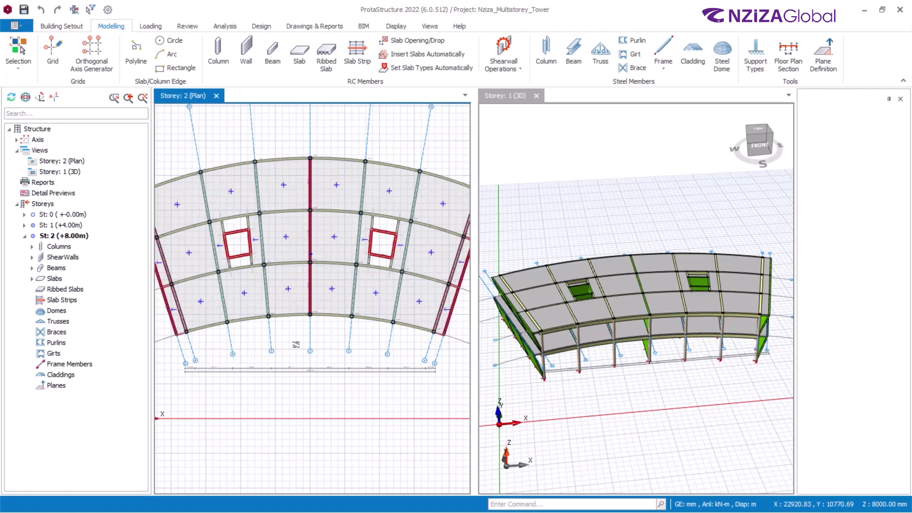
- Insert three rectangular storey 2 columns where axes 2'', 1 and 2''1 cross the curved axis in front of the building
{"action": "scroll", "coordinate": [296, 345], "scroll_direction": "up", "scroll_amount": 4}
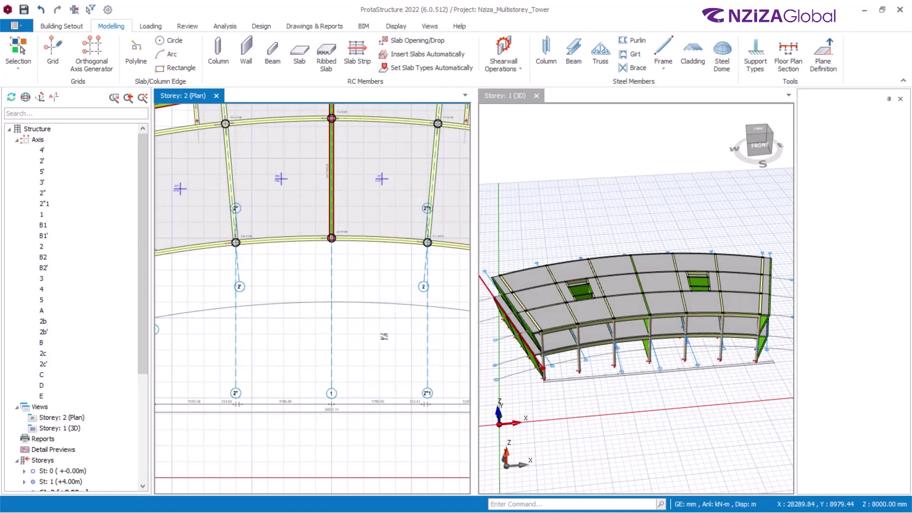
{"action": "left_click", "coordinate": [243, 235]}
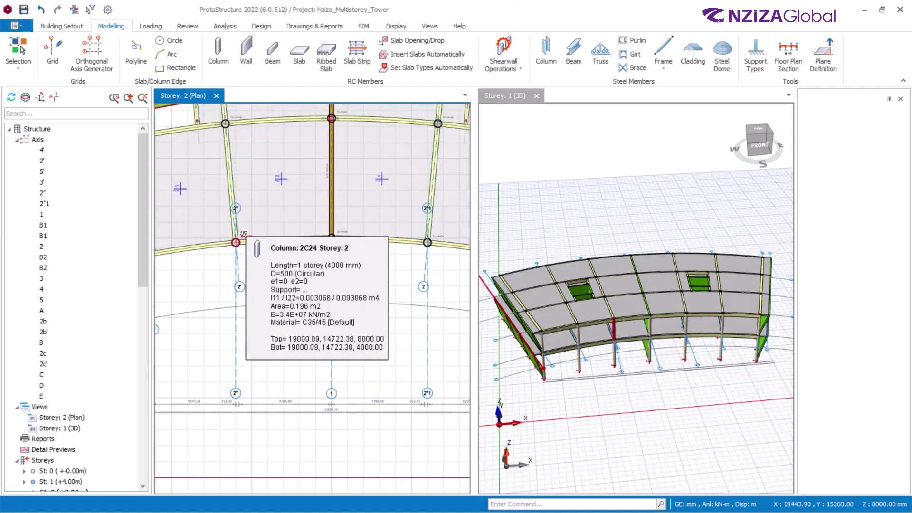
{"action": "left_click", "coordinate": [303, 147]}
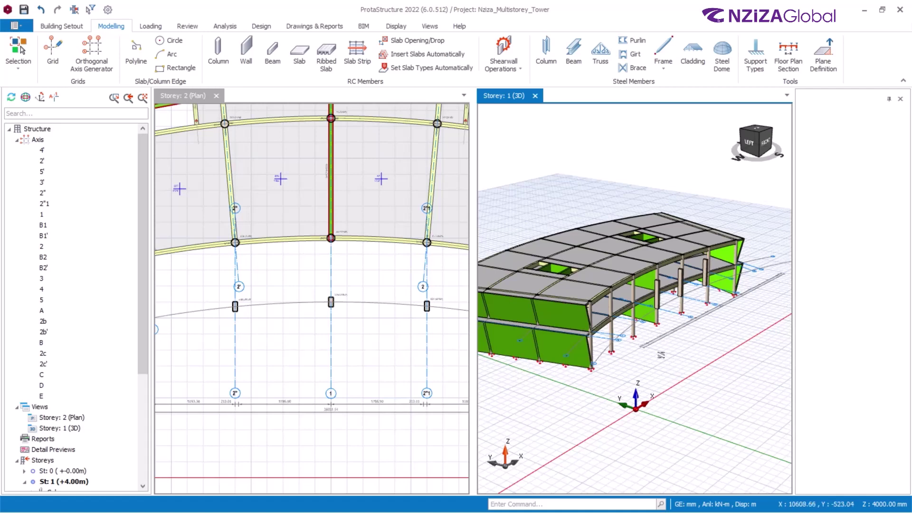
{"action": "middle_click_drag", "start_coordinate": [658, 355], "coordinate": [689, 339]}
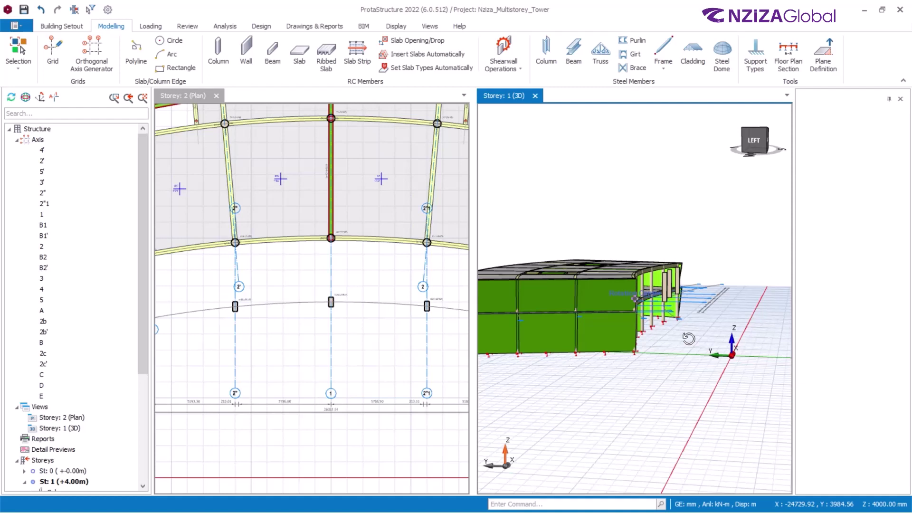
{"action": "left_click", "coordinate": [278, 347]}
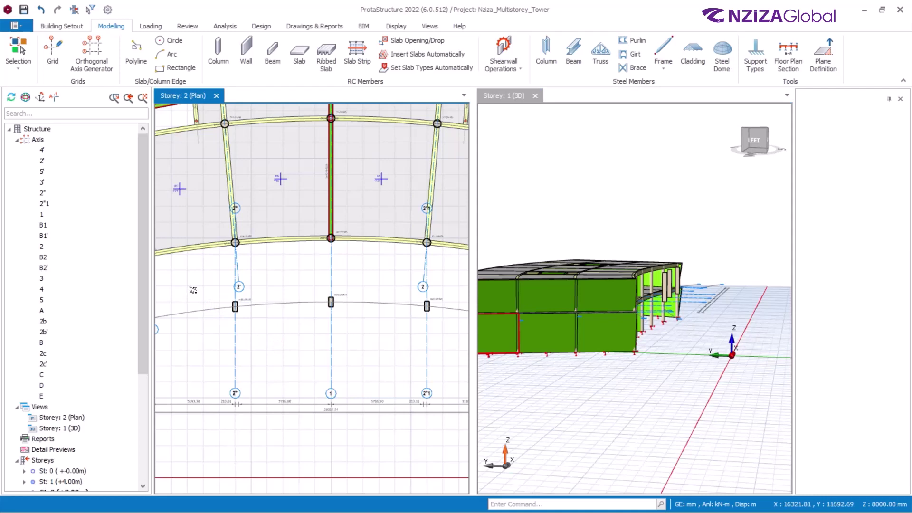
- Set the length of the three rectangular front columns on axes 2'', 1 and 2''1 to 2 storeys
{"action": "mouse_move", "coordinate": [192, 289]}
{"action": "left_mouse_down"}
{"action": "mouse_move", "coordinate": [271, 324]}
{"action": "mouse_move", "coordinate": [449, 330]}
{"action": "left_mouse_up"}
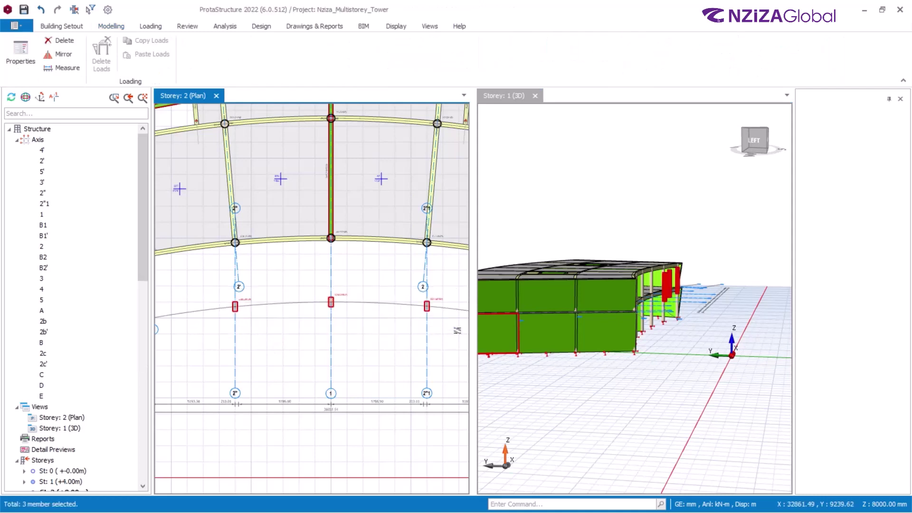
{"action": "right_click", "coordinate": [357, 160]}
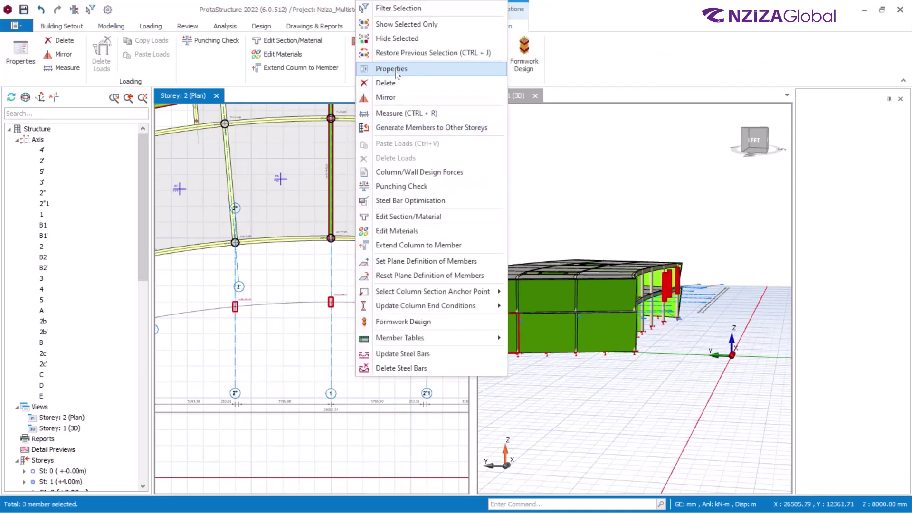
{"action": "left_click", "coordinate": [382, 69]}
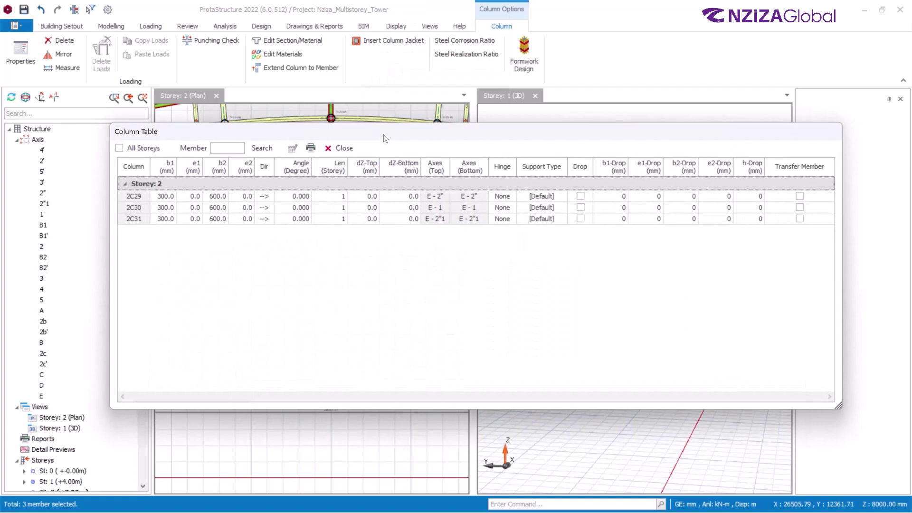
{"action": "left_click", "coordinate": [338, 171]}
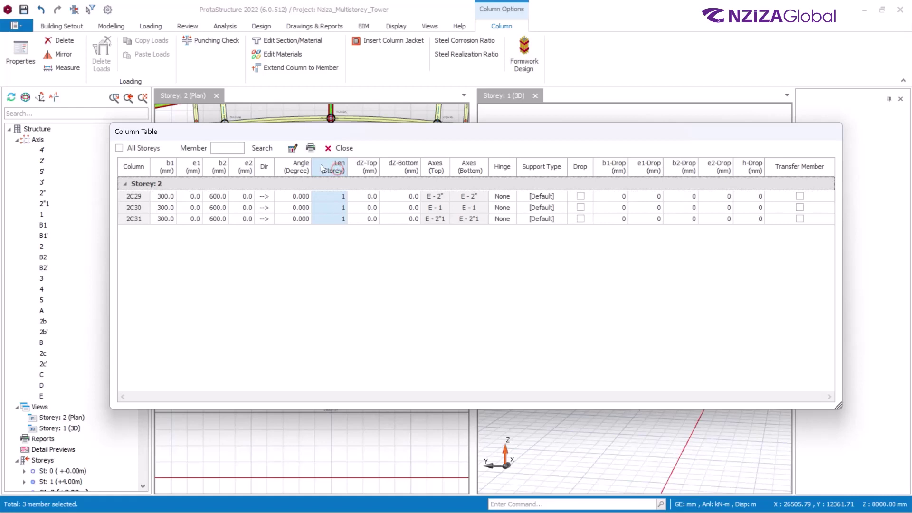
{"action": "left_click", "coordinate": [293, 150]}
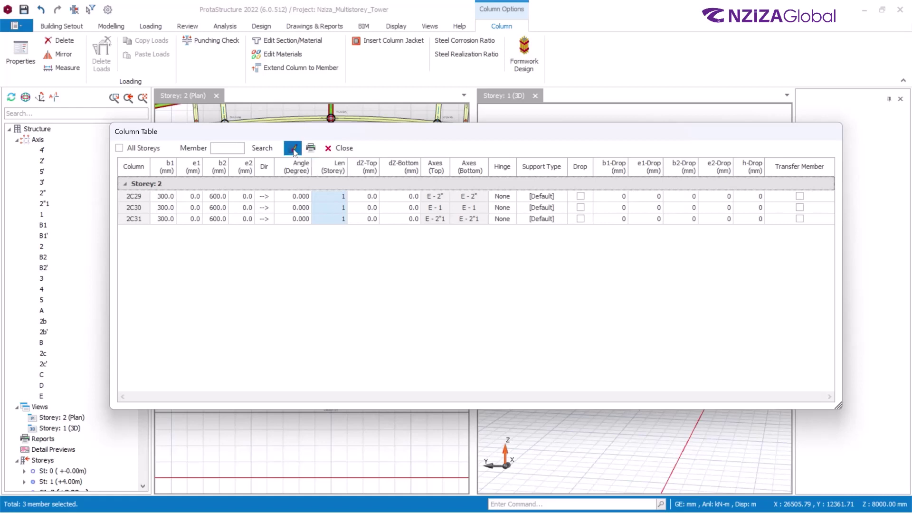
{"action": "left_click", "coordinate": [452, 256]}
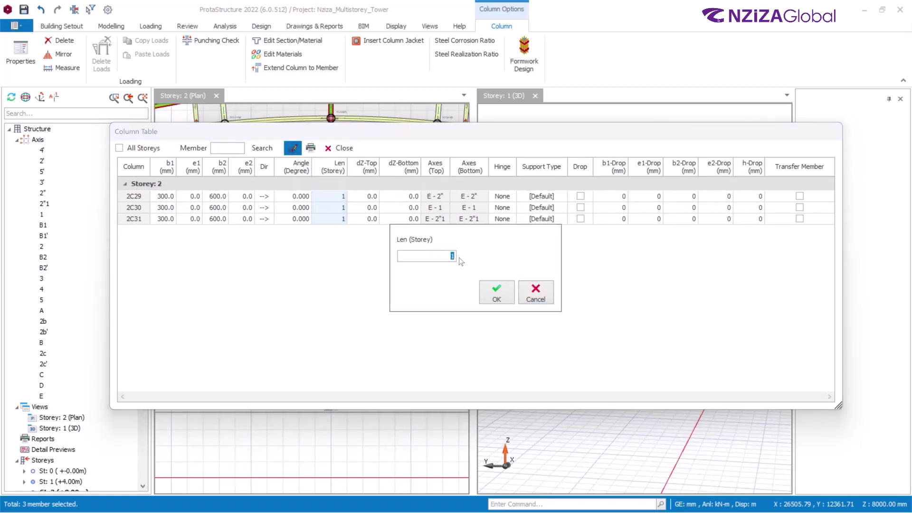
{"action": "left_click", "coordinate": [498, 297]}
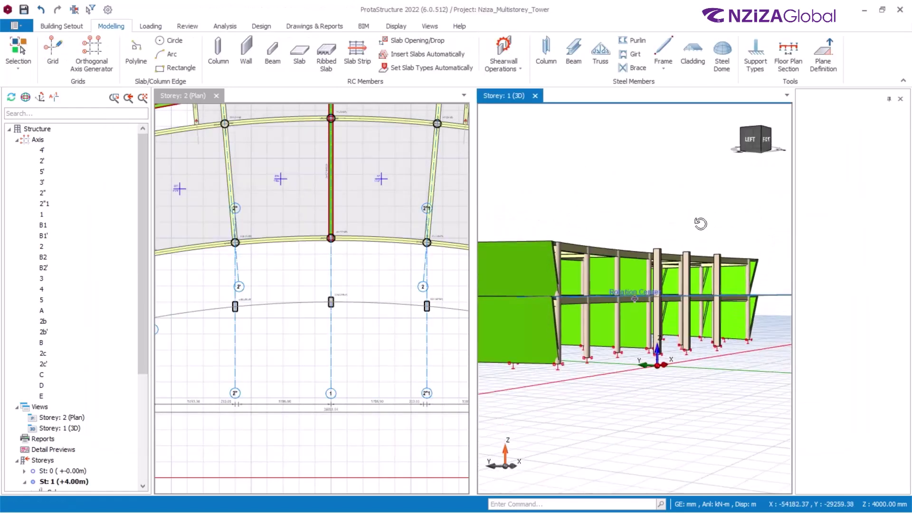
{"action": "middle_click_drag", "start_coordinate": [703, 224], "coordinate": [722, 235]}
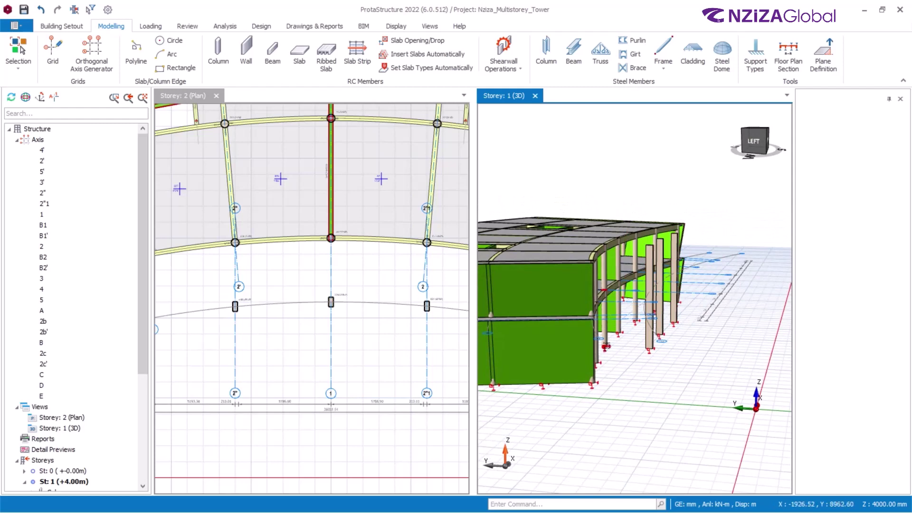
{"action": "mouse_move", "coordinate": [656, 250]}
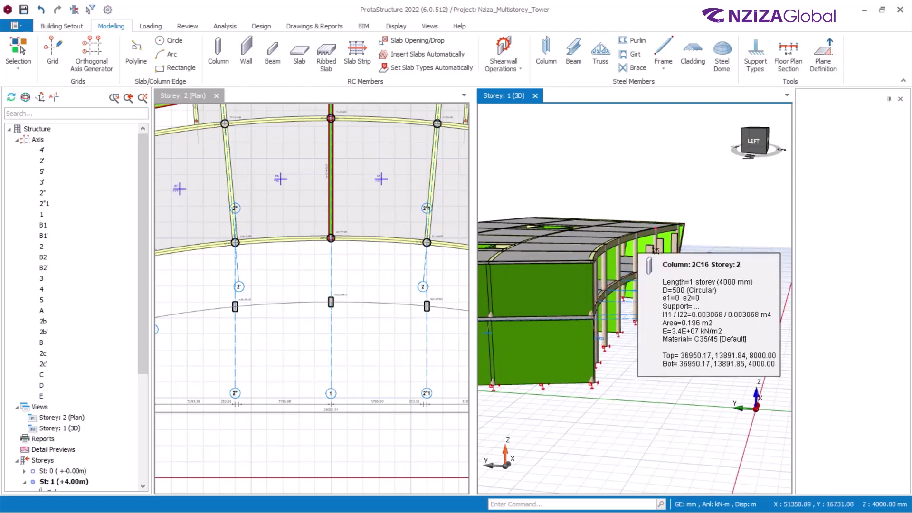
- Incline the front column on axis 2'' by moving its bottom insertion point to the centre of circular column 2C24 at axes A and 2''
{"action": "left_click", "coordinate": [273, 269]}
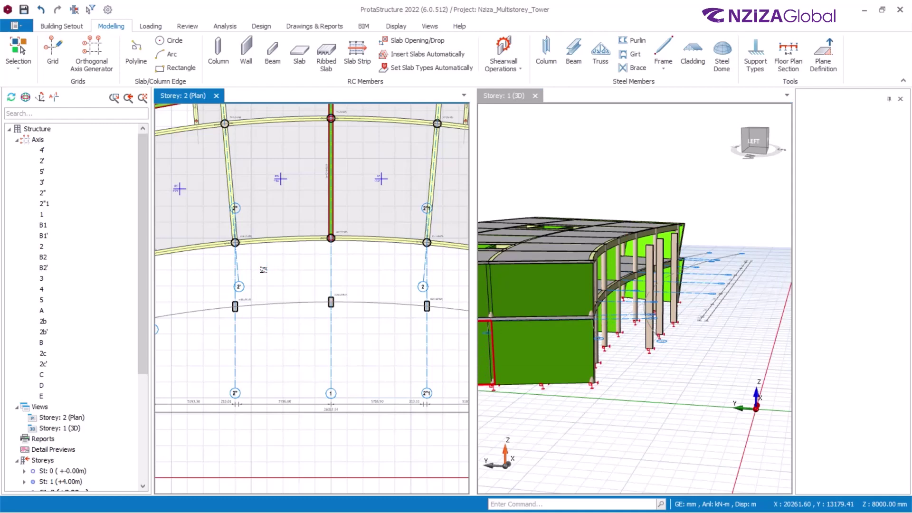
{"action": "scroll", "coordinate": [264, 269], "scroll_direction": "up", "scroll_amount": 2}
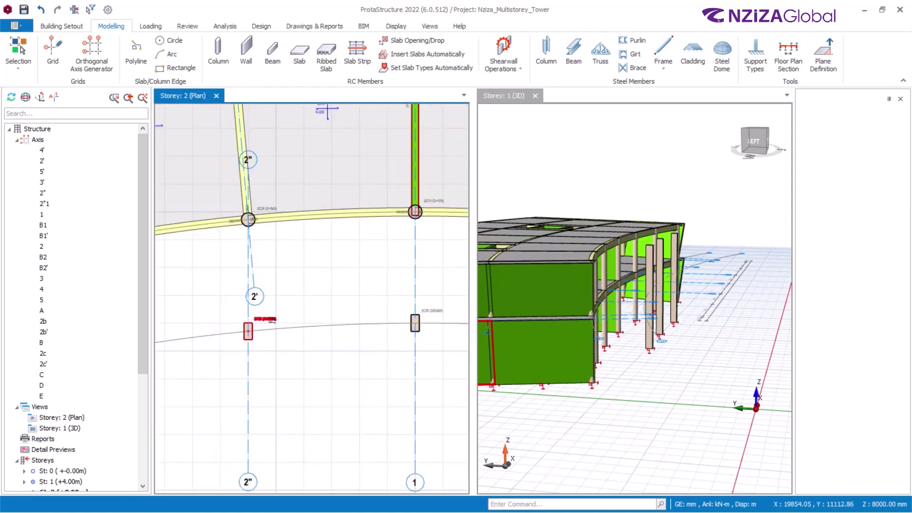
{"action": "left_click", "coordinate": [271, 321]}
{"action": "right_click", "coordinate": [271, 321]}
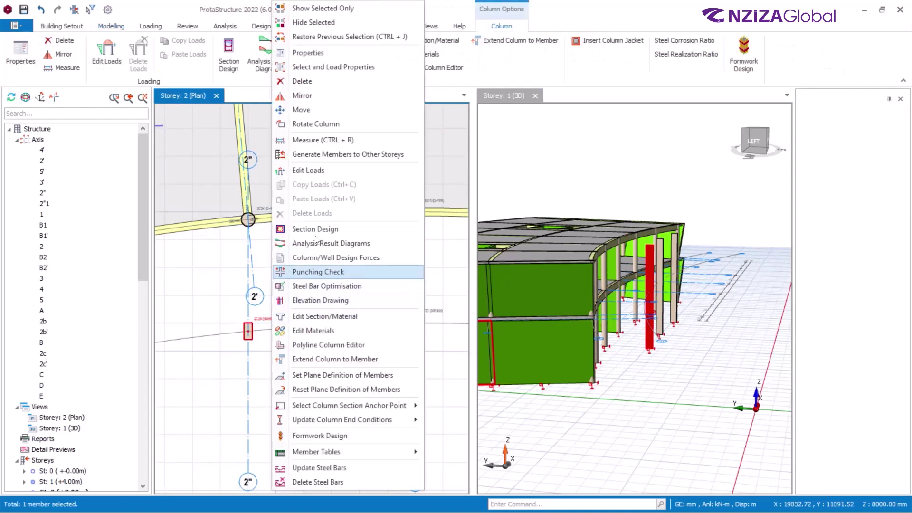
{"action": "left_click", "coordinate": [330, 53]}
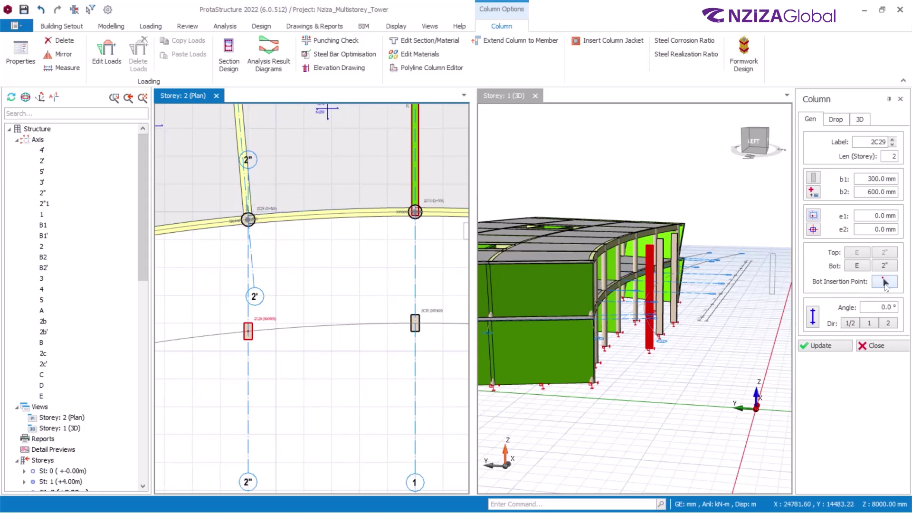
{"action": "left_click", "coordinate": [885, 284]}
{"action": "scroll", "coordinate": [249, 216], "scroll_direction": "up", "scroll_amount": 5}
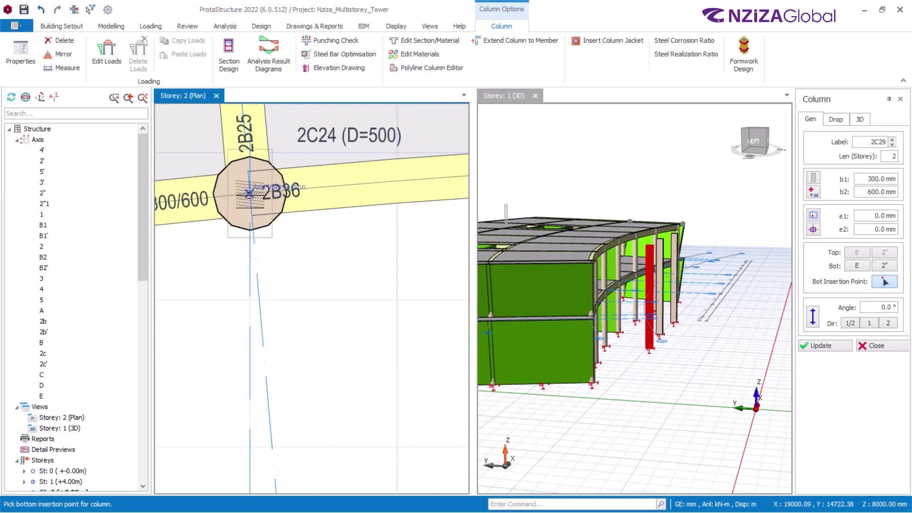
{"action": "left_click", "coordinate": [249, 194]}
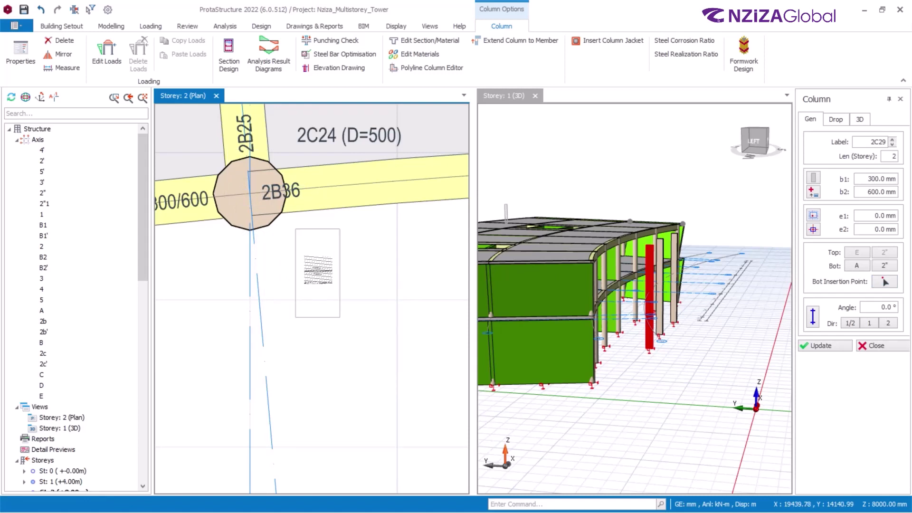
{"action": "left_click", "coordinate": [821, 346]}
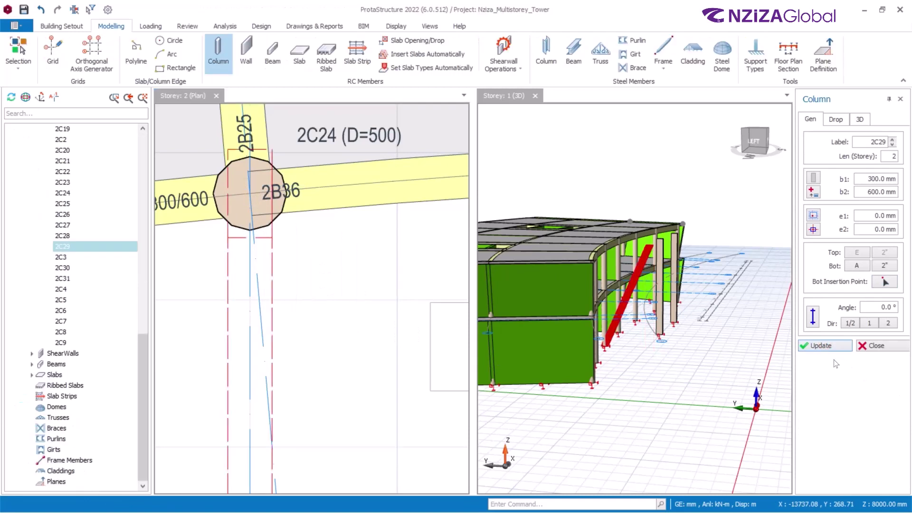
- Incline the front columns on axes 1 and 2''1 by relocating their bottom insertion points to the columns along the building's front edge
{"action": "scroll", "coordinate": [650, 288], "scroll_direction": "up", "scroll_amount": 2}
{"action": "scroll", "coordinate": [651, 289], "scroll_direction": "up", "scroll_amount": 2}
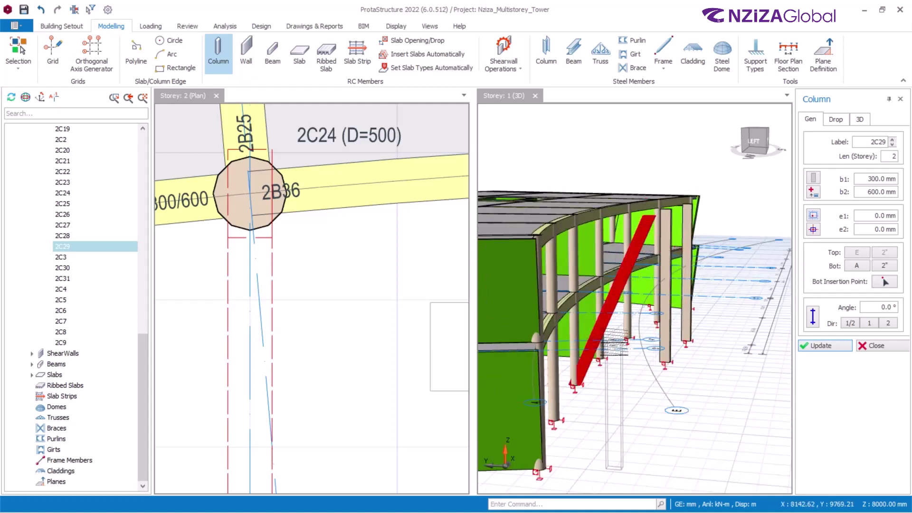
{"action": "left_click", "coordinate": [671, 244]}
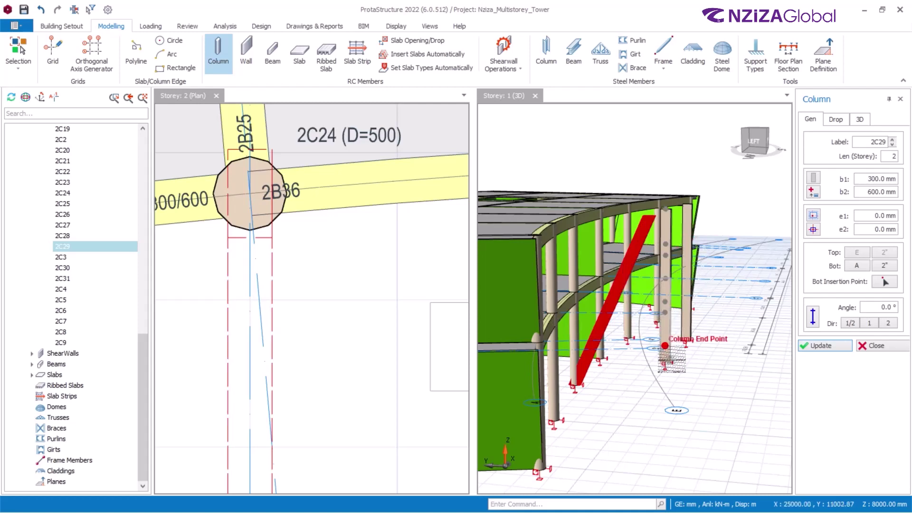
{"action": "left_click", "coordinate": [659, 360]}
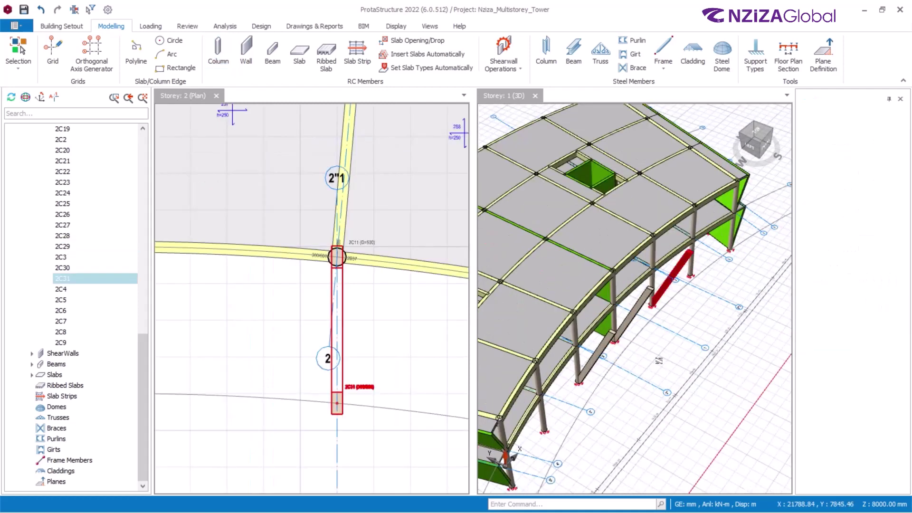
- Examine the inclined front columns and the projecting beams and slabs they support on storey 2, in plan and 3D
{"action": "middle_click_drag", "start_coordinate": [688, 348], "coordinate": [627, 339]}
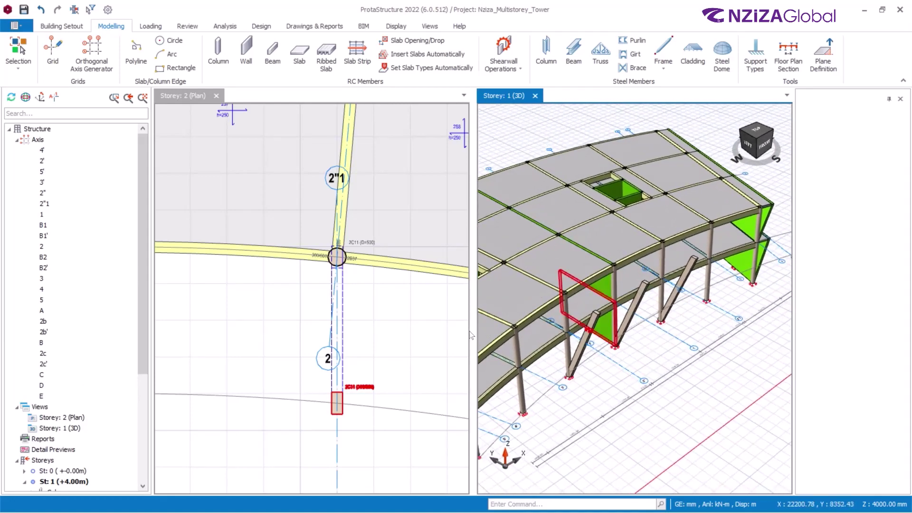
{"action": "scroll", "coordinate": [328, 280], "scroll_direction": "down", "scroll_amount": 5}
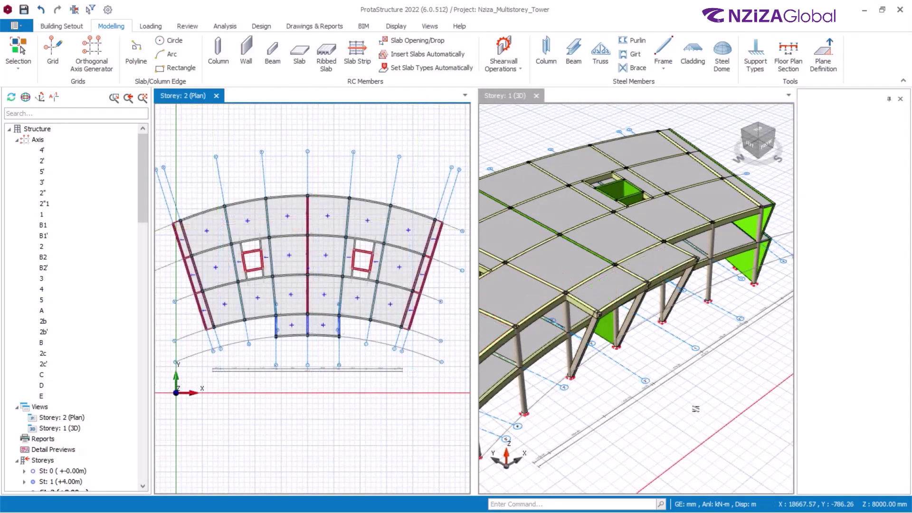
{"action": "left_click", "coordinate": [691, 410]}
{"action": "scroll", "coordinate": [684, 235], "scroll_direction": "down", "scroll_amount": 3}
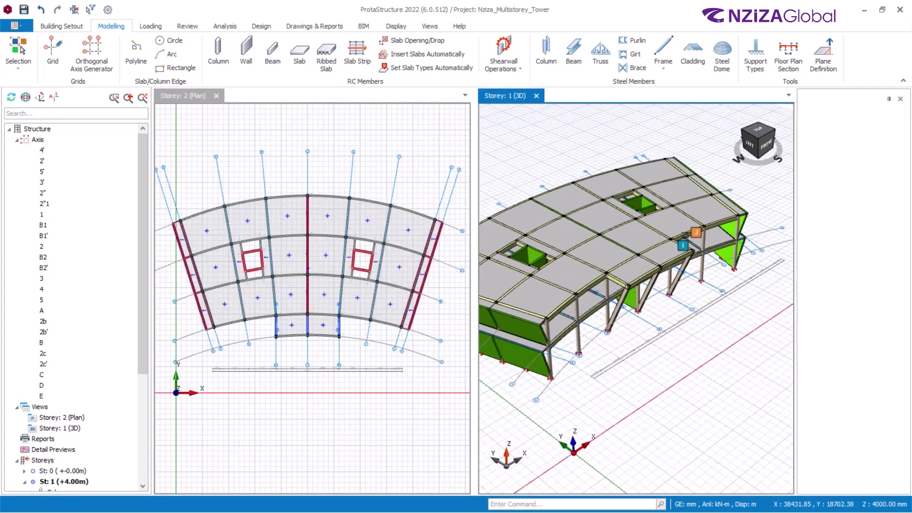
{"action": "middle_click_drag", "start_coordinate": [671, 389], "coordinate": [761, 356]}
{"action": "scroll", "coordinate": [713, 252], "scroll_direction": "up", "scroll_amount": 5}
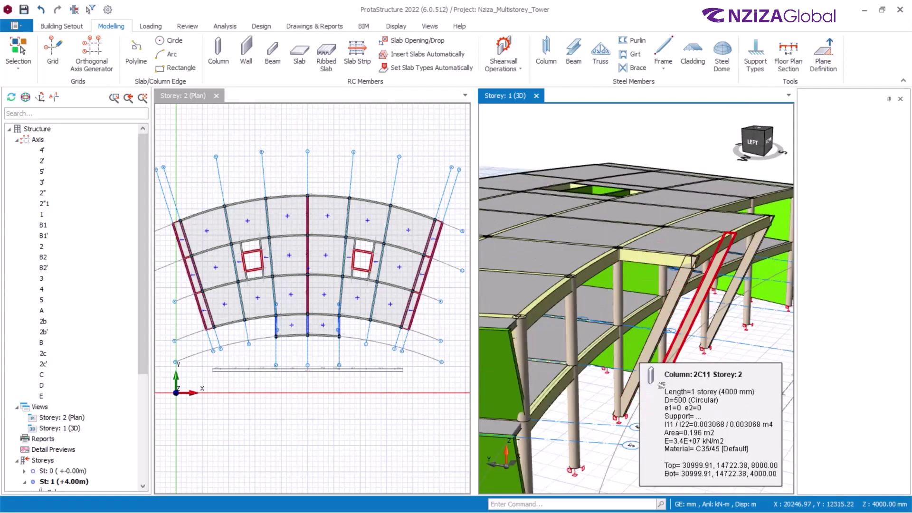
{"action": "scroll", "coordinate": [622, 400], "scroll_direction": "down", "scroll_amount": 5}
{"action": "middle_click_drag", "start_coordinate": [666, 393], "coordinate": [699, 391]}
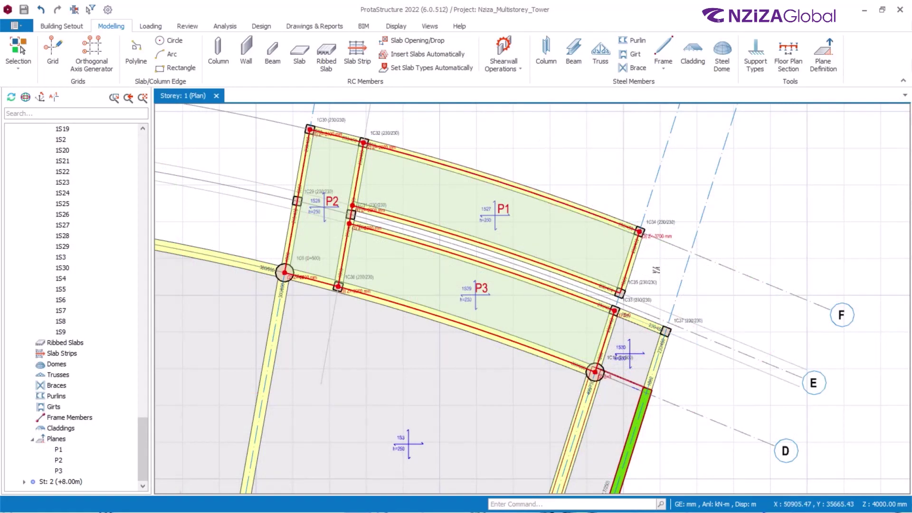
- Inspect the storey 1 plane definitions P1, P2 and P3, checking the level at plane P1's corner on column 1C34
{"action": "left_click", "coordinate": [320, 222]}
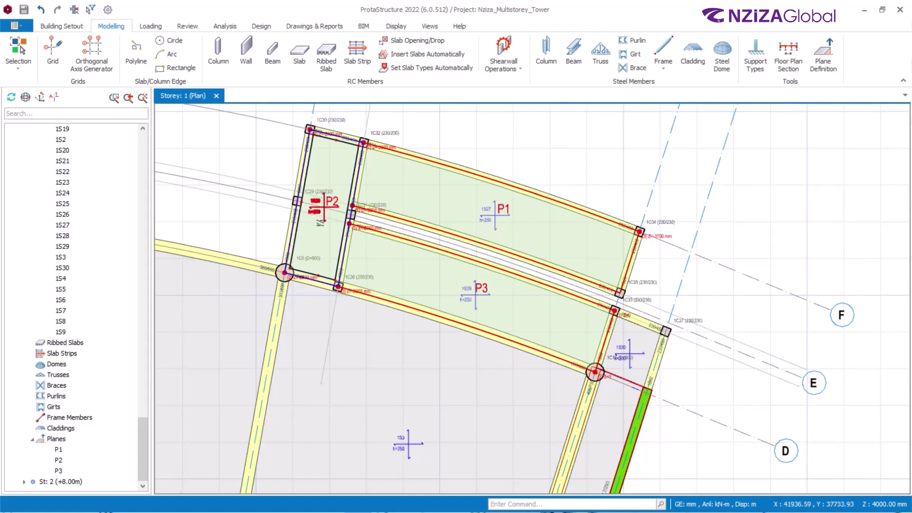
{"action": "key", "text": "Escape"}
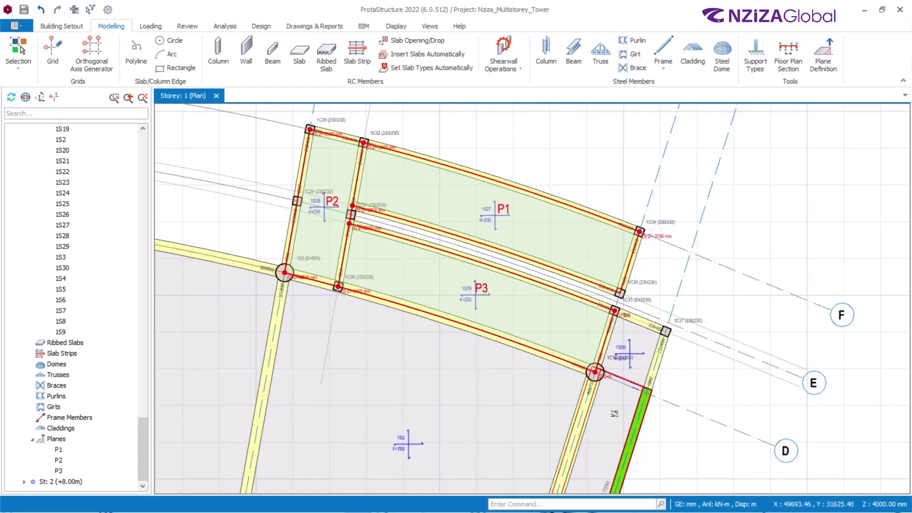
{"action": "scroll", "coordinate": [454, 141], "scroll_direction": "up", "scroll_amount": 1}
{"action": "middle_click_drag", "start_coordinate": [462, 141], "coordinate": [468, 164]}
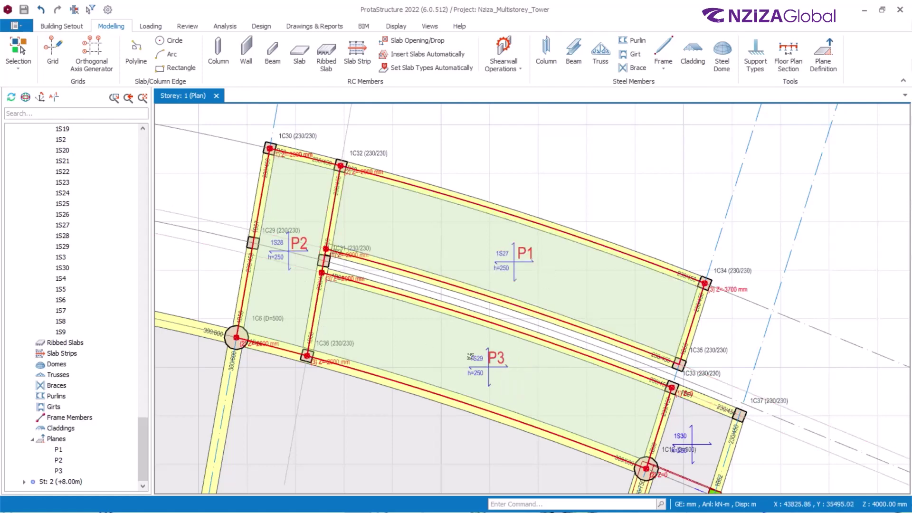
{"action": "scroll", "coordinate": [684, 296], "scroll_direction": "up", "scroll_amount": 3}
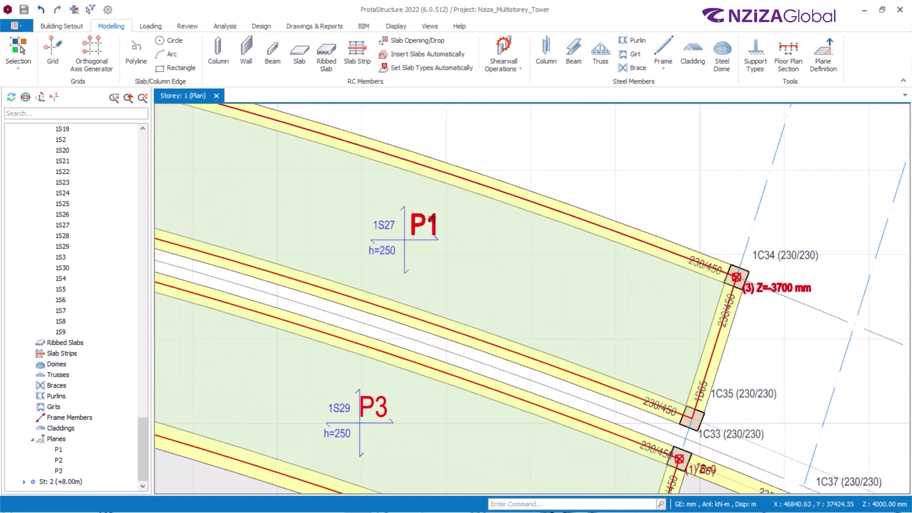
{"action": "scroll", "coordinate": [799, 292], "scroll_direction": "up", "scroll_amount": 2}
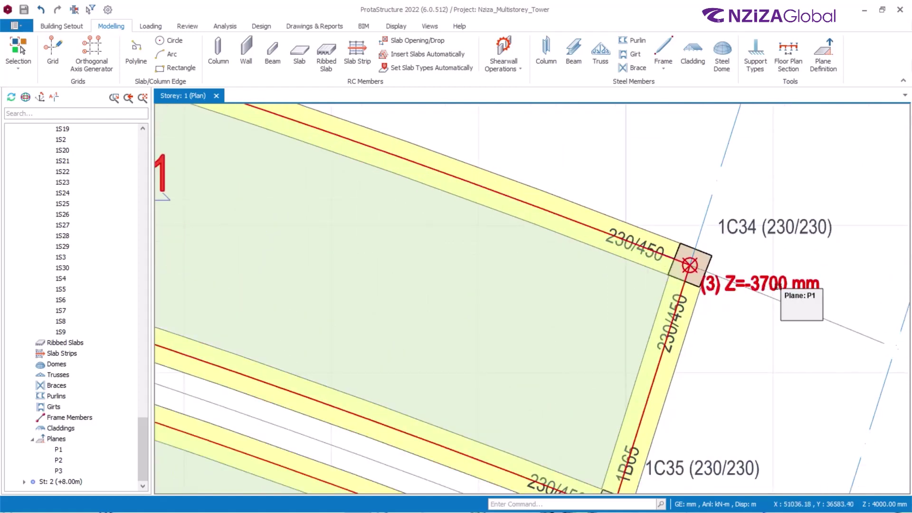
{"action": "scroll", "coordinate": [734, 283], "scroll_direction": "down", "scroll_amount": 2}
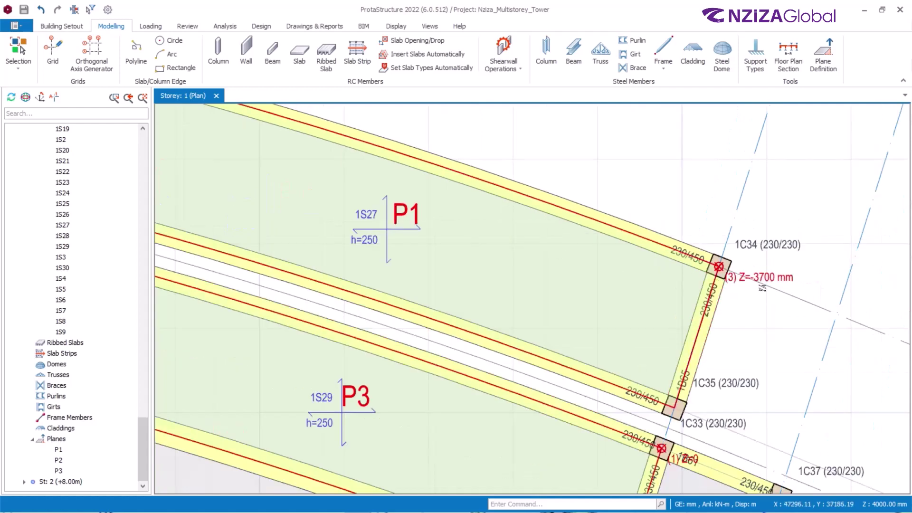
{"action": "scroll", "coordinate": [785, 287], "scroll_direction": "up", "scroll_amount": 1}
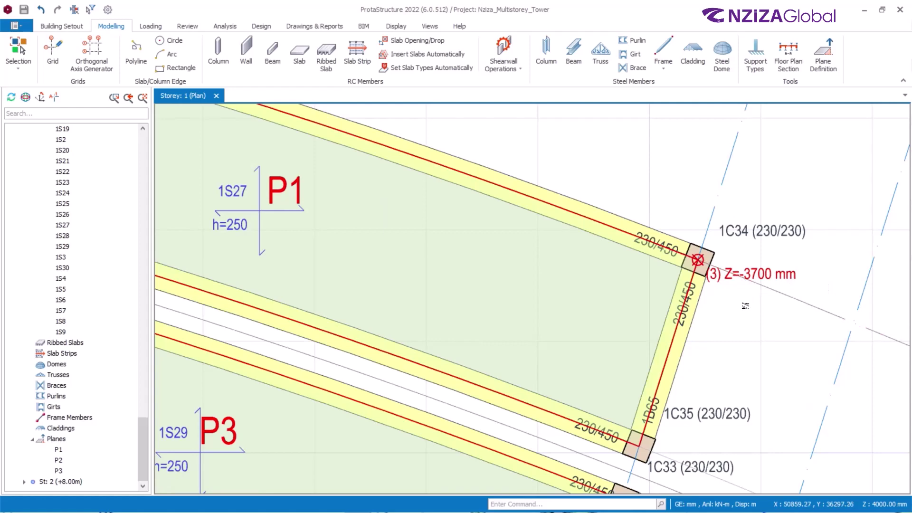
{"action": "scroll", "coordinate": [745, 305], "scroll_direction": "down", "scroll_amount": 3}
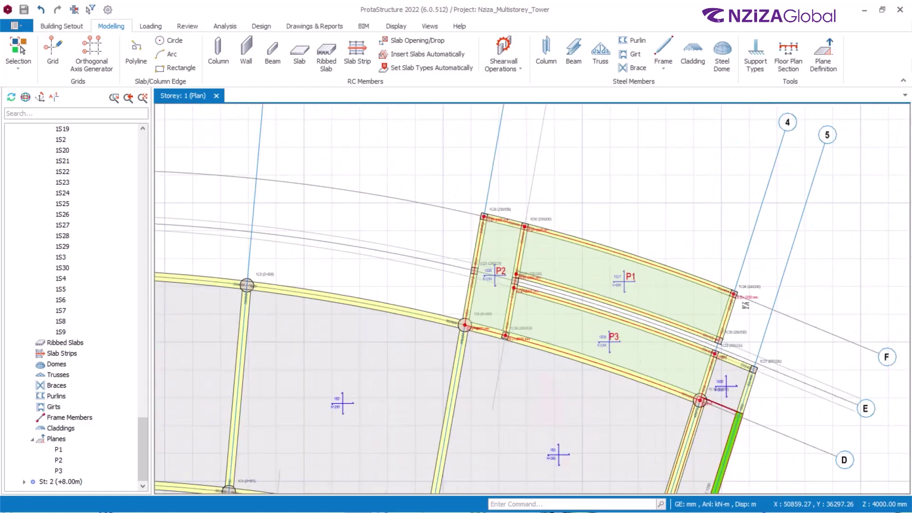
- Check the corner point levels of planes P2, P1 and P3 around slabs 1S28, 1S27 and 1S29 in the storey 1 plan
{"action": "scroll", "coordinate": [528, 242], "scroll_direction": "up", "scroll_amount": 3}
{"action": "scroll", "coordinate": [528, 243], "scroll_direction": "up", "scroll_amount": 1}
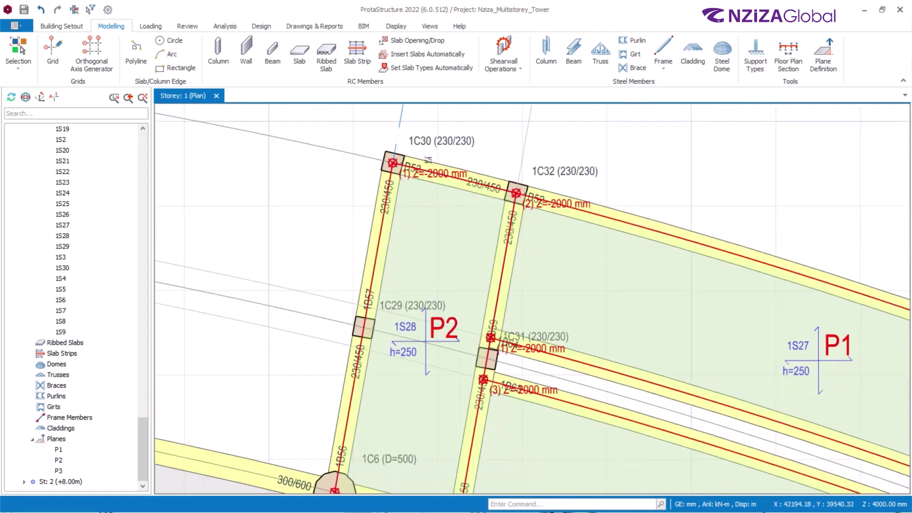
{"action": "scroll", "coordinate": [374, 216], "scroll_direction": "down", "scroll_amount": 1}
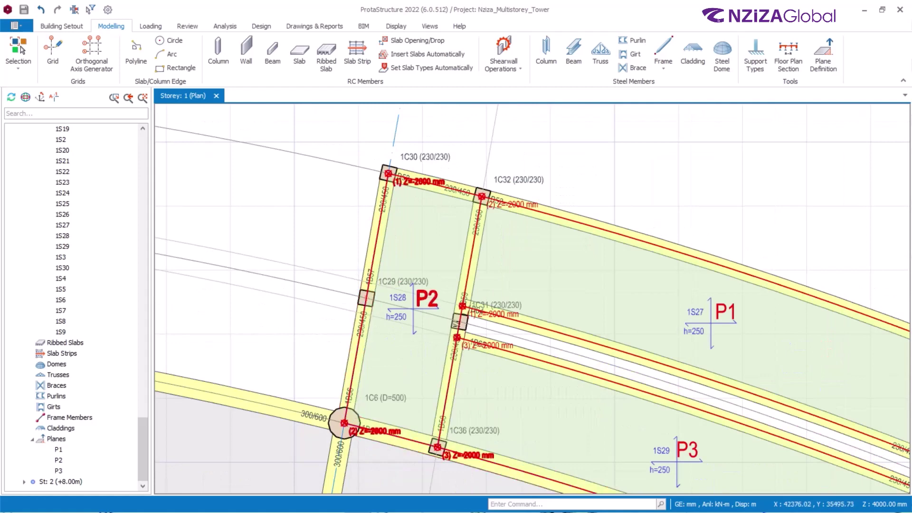
{"action": "scroll", "coordinate": [376, 427], "scroll_direction": "up", "scroll_amount": 4}
{"action": "scroll", "coordinate": [376, 426], "scroll_direction": "down", "scroll_amount": 5}
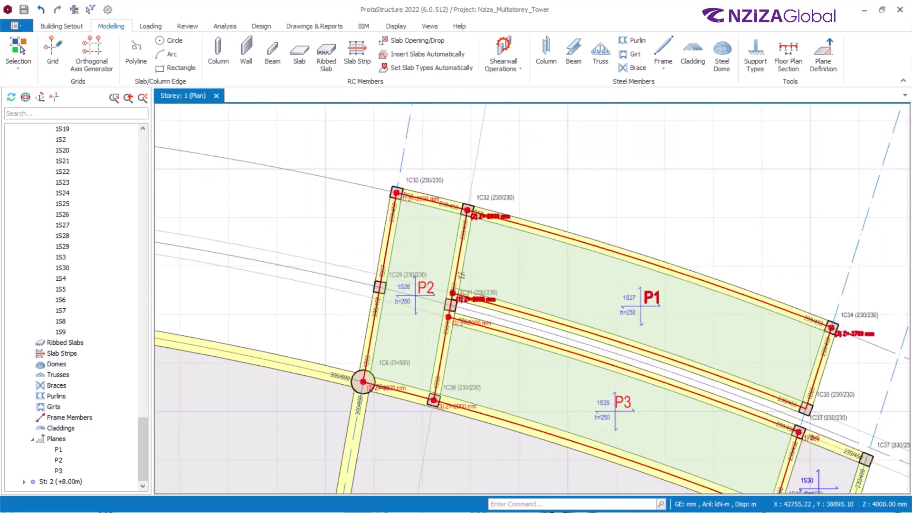
{"action": "scroll", "coordinate": [338, 191], "scroll_direction": "down", "scroll_amount": 2}
{"action": "scroll", "coordinate": [459, 320], "scroll_direction": "up", "scroll_amount": 4}
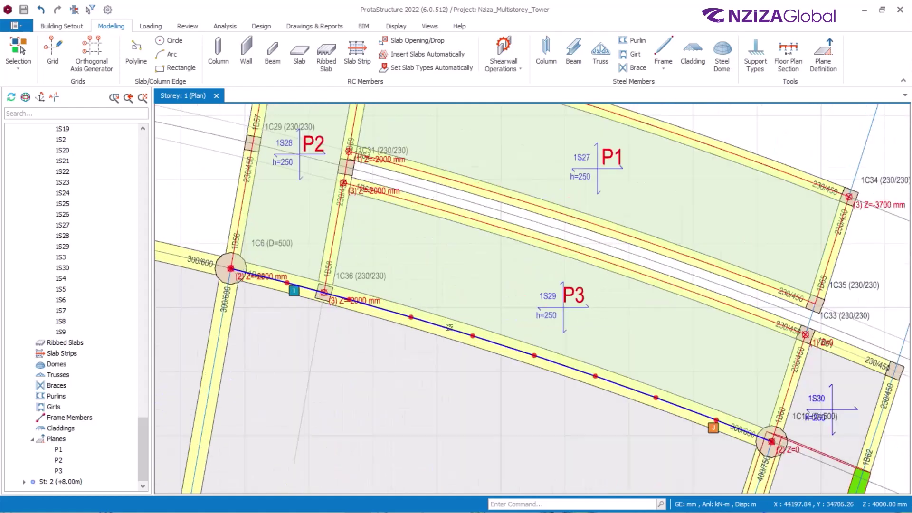
- Check plane P3's corner levels beside slab 1S30, at column 1C33 and the adjacent round column, in the storey 1 plan
{"action": "scroll", "coordinate": [503, 298], "scroll_direction": "down", "scroll_amount": 1}
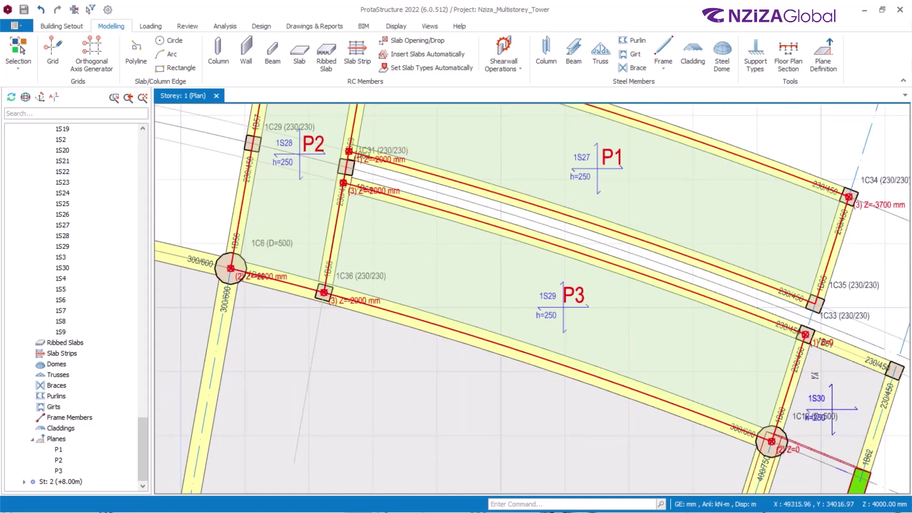
{"action": "scroll", "coordinate": [835, 356], "scroll_direction": "up", "scroll_amount": 3}
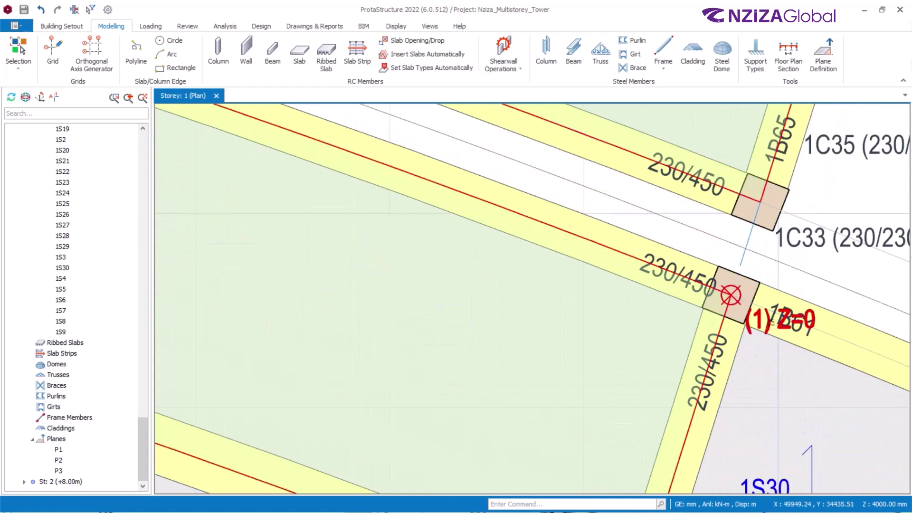
{"action": "scroll", "coordinate": [723, 290], "scroll_direction": "down", "scroll_amount": 3}
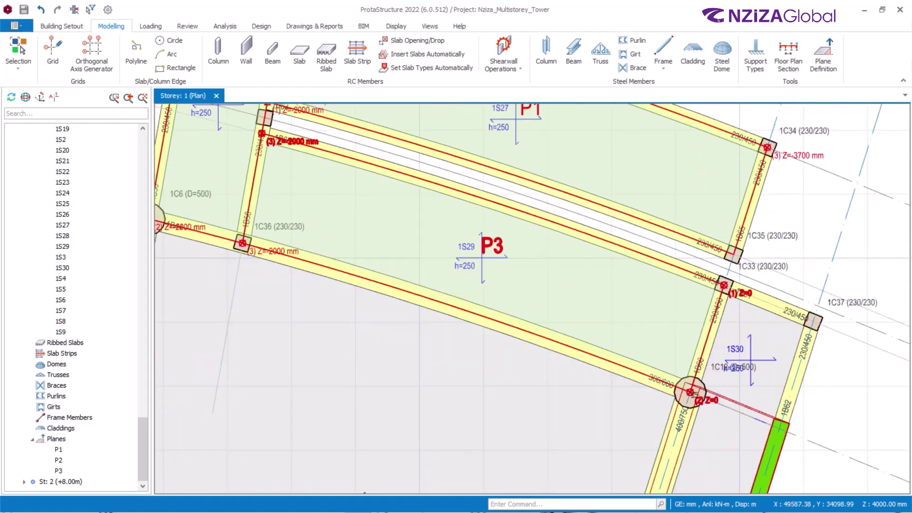
{"action": "left_click", "coordinate": [753, 347]}
{"action": "scroll", "coordinate": [689, 344], "scroll_direction": "down", "scroll_amount": 4}
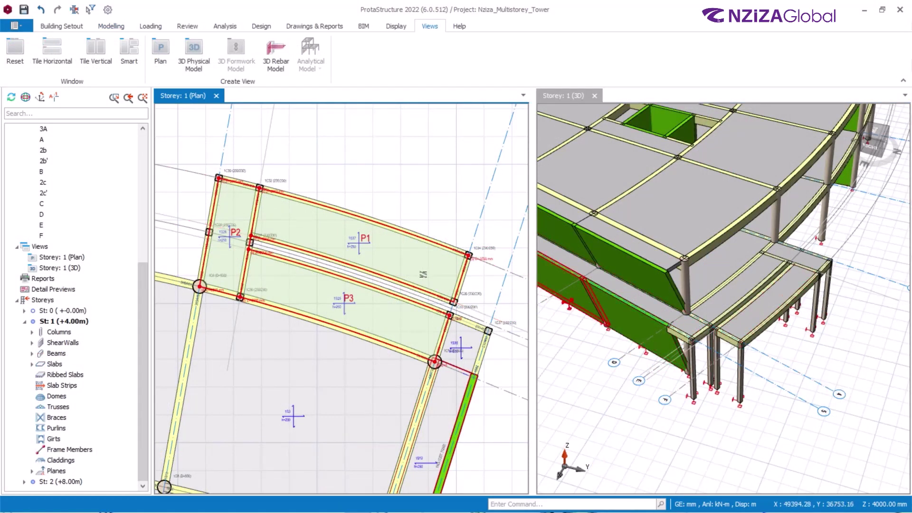
- Move all storey 1 members contained in or at the edge of plane P1 to that plane
{"action": "left_click", "coordinate": [409, 177]}
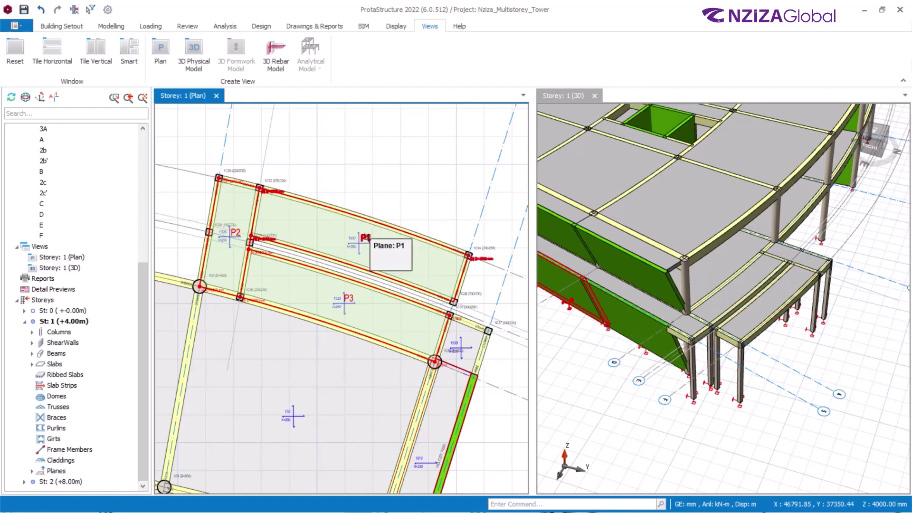
{"action": "left_click", "coordinate": [367, 237]}
{"action": "right_click", "coordinate": [368, 239]}
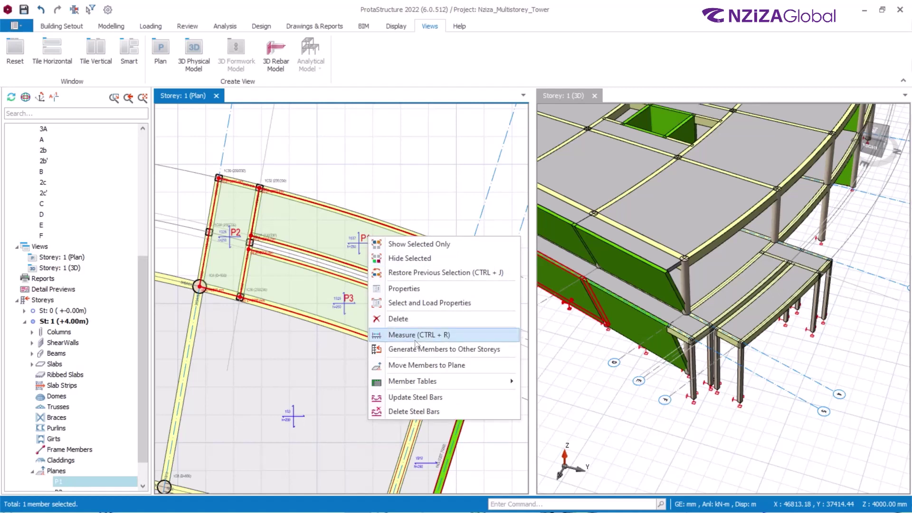
{"action": "left_click", "coordinate": [417, 365]}
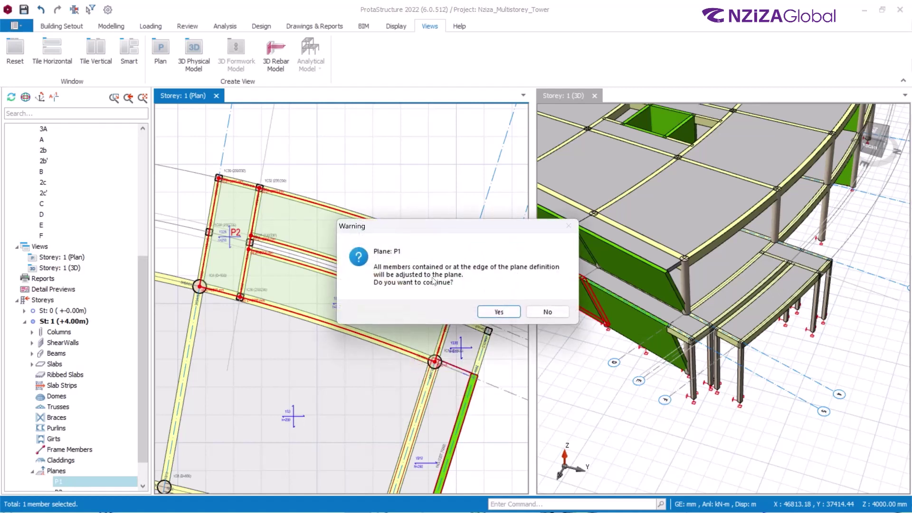
{"action": "left_click", "coordinate": [497, 312]}
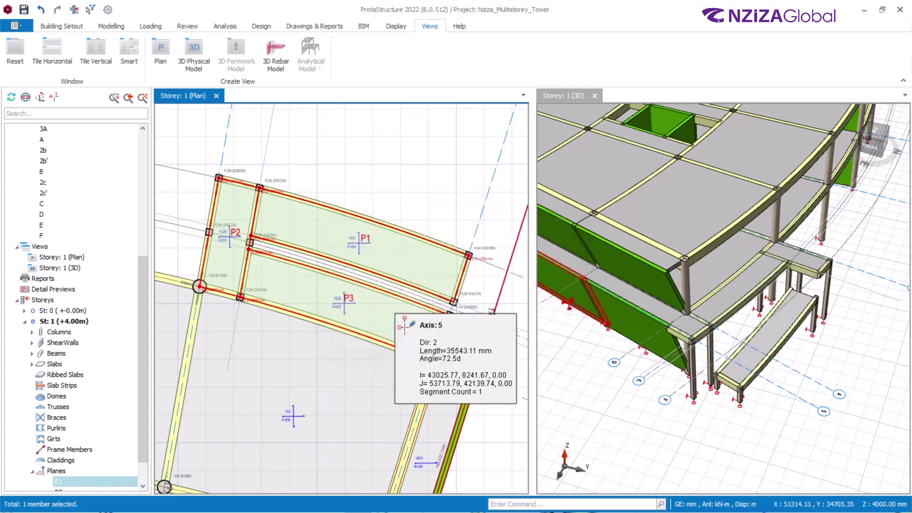
{"action": "key", "text": "Escape"}
- Adjust the storey 1 members inside and along the edges of plane P2 to the plane
{"action": "mouse_move", "coordinate": [788, 428]}
{"action": "middle_mouse_down"}
{"action": "mouse_move", "coordinate": [764, 424]}
{"action": "mouse_move", "coordinate": [782, 405]}
{"action": "mouse_move", "coordinate": [782, 385]}
{"action": "mouse_move", "coordinate": [763, 385]}
{"action": "mouse_move", "coordinate": [773, 402]}
{"action": "mouse_move", "coordinate": [822, 389]}
{"action": "mouse_move", "coordinate": [835, 366]}
{"action": "mouse_move", "coordinate": [856, 378]}
{"action": "mouse_move", "coordinate": [763, 379]}
{"action": "mouse_move", "coordinate": [750, 408]}
{"action": "mouse_move", "coordinate": [722, 383]}
{"action": "mouse_move", "coordinate": [790, 399]}
{"action": "middle_mouse_up"}
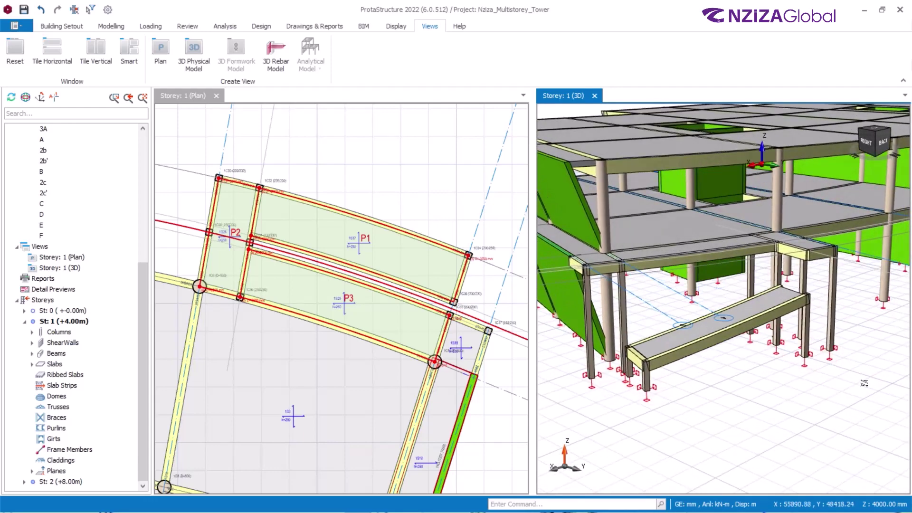
{"action": "scroll", "coordinate": [864, 307], "scroll_direction": "up", "scroll_amount": 3}
{"action": "middle_click_drag", "start_coordinate": [862, 306], "coordinate": [858, 321]}
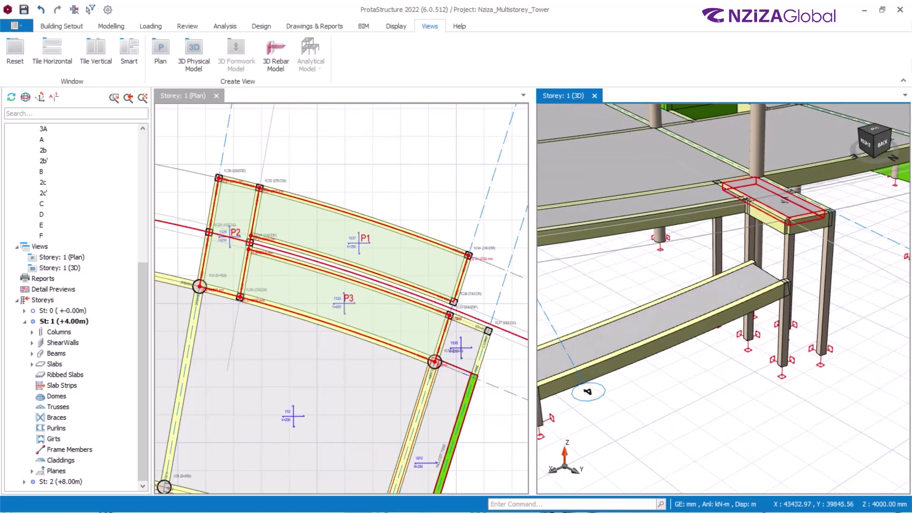
{"action": "left_click", "coordinate": [325, 155]}
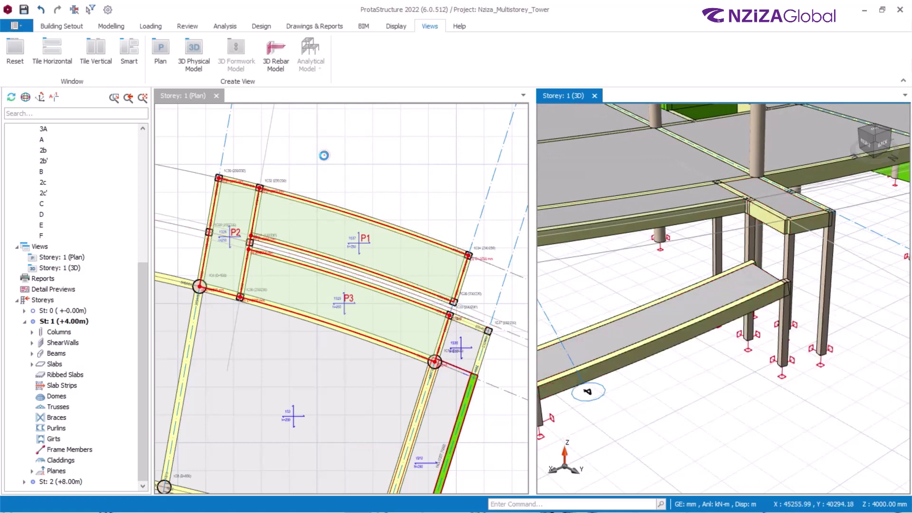
{"action": "left_click", "coordinate": [237, 232]}
{"action": "right_click", "coordinate": [240, 234]}
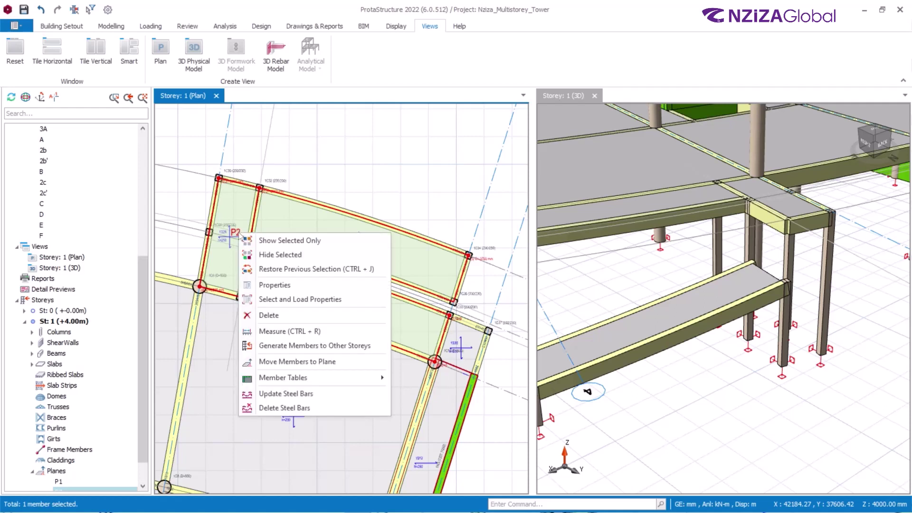
{"action": "left_click", "coordinate": [281, 361]}
{"action": "left_click", "coordinate": [488, 315]}
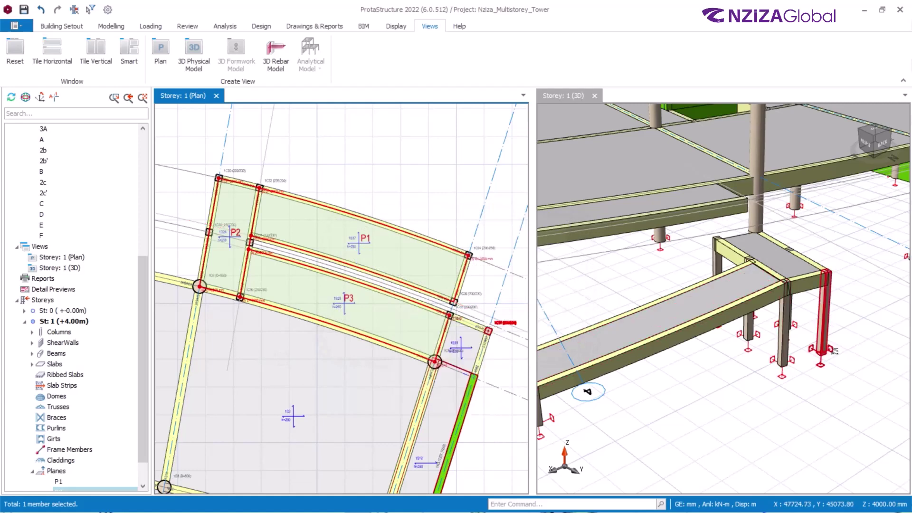
- Check the extent of round column 1C6 beside the lowered slab in 3D and reset its plane definition
{"action": "left_click", "coordinate": [853, 320]}
{"action": "middle_click_drag", "start_coordinate": [794, 321], "coordinate": [708, 322]}
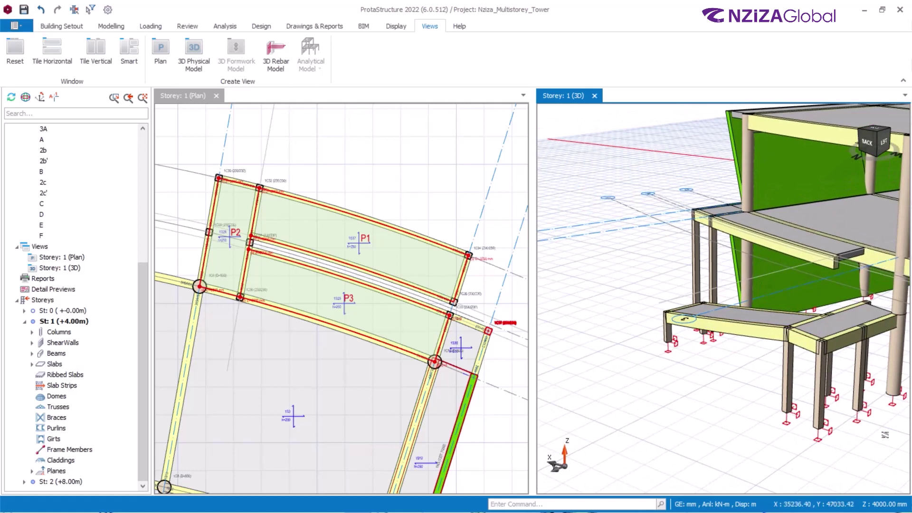
{"action": "middle_click_drag", "start_coordinate": [619, 260], "coordinate": [616, 255]}
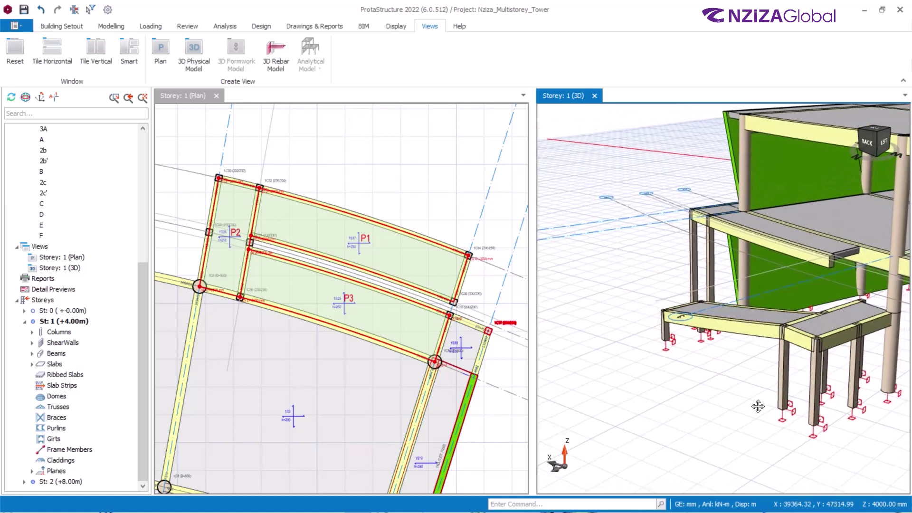
{"action": "scroll", "coordinate": [683, 338], "scroll_direction": "down", "scroll_amount": 1}
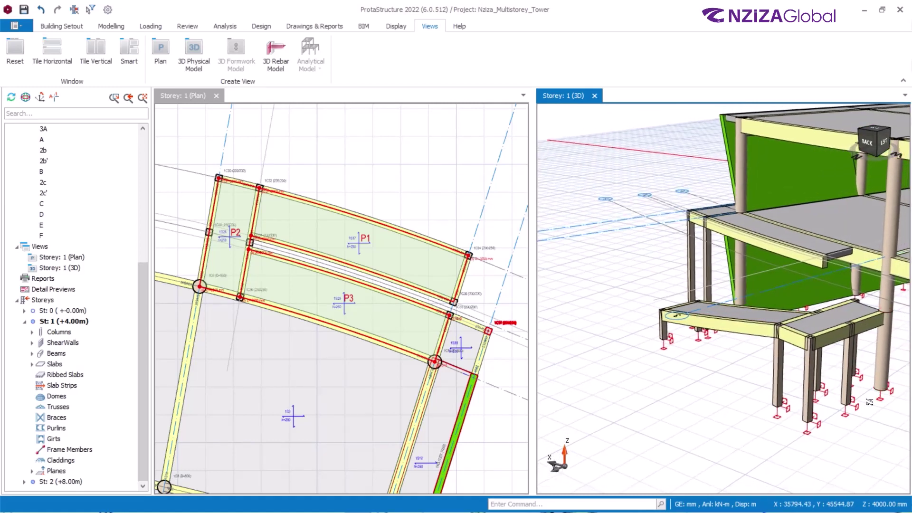
{"action": "middle_click_drag", "start_coordinate": [682, 338], "coordinate": [753, 348]}
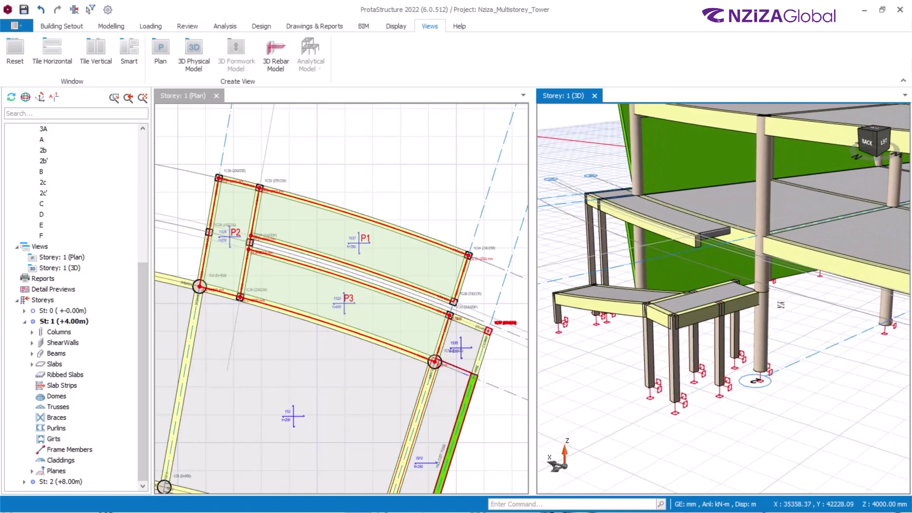
{"action": "mouse_move", "coordinate": [766, 313]}
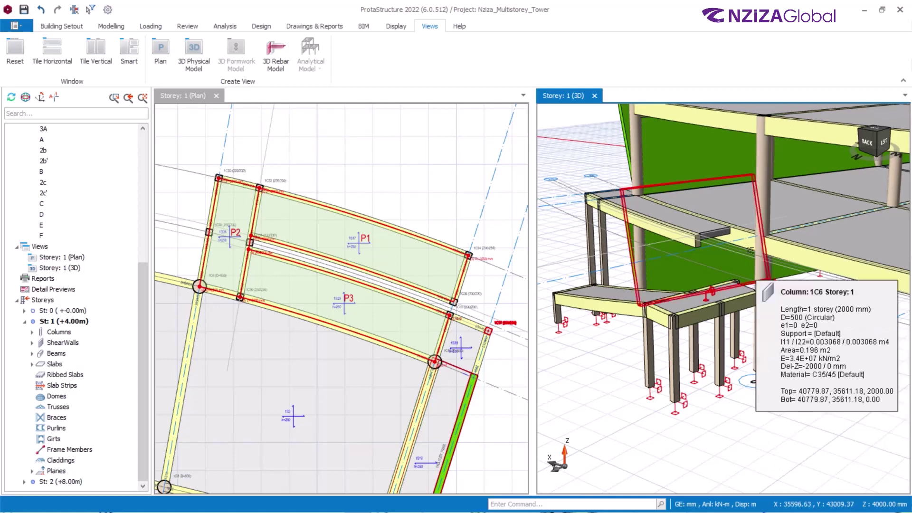
{"action": "mouse_move", "coordinate": [761, 236]}
{"action": "mouse_move", "coordinate": [763, 334]}
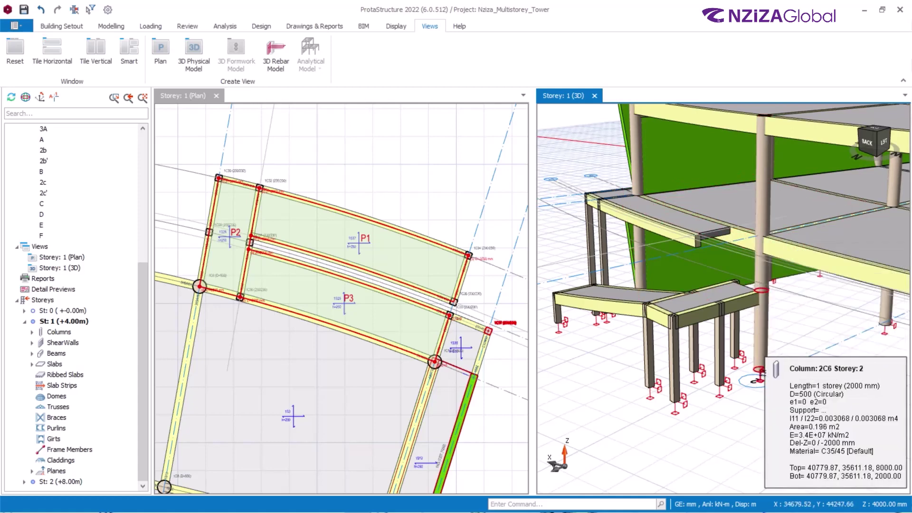
{"action": "left_click", "coordinate": [762, 334]}
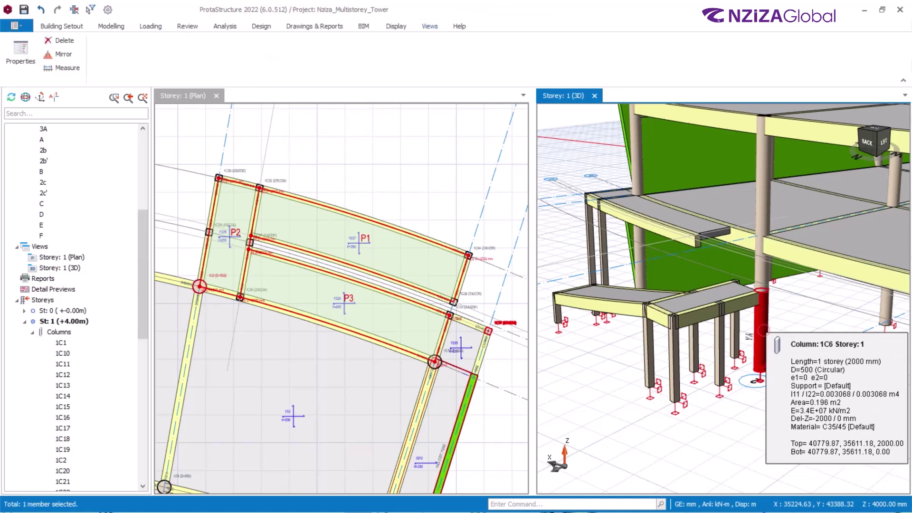
{"action": "right_click", "coordinate": [762, 332]}
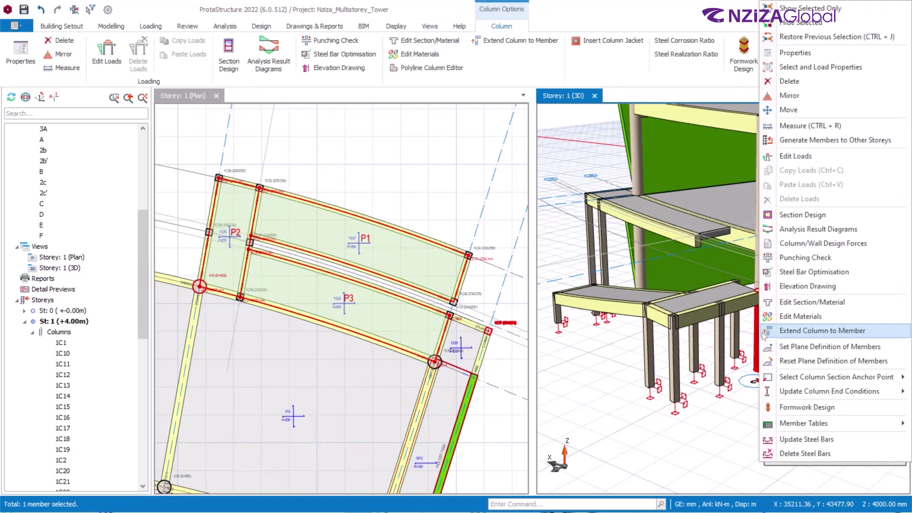
{"action": "left_click", "coordinate": [814, 365]}
{"action": "left_click", "coordinate": [489, 302]}
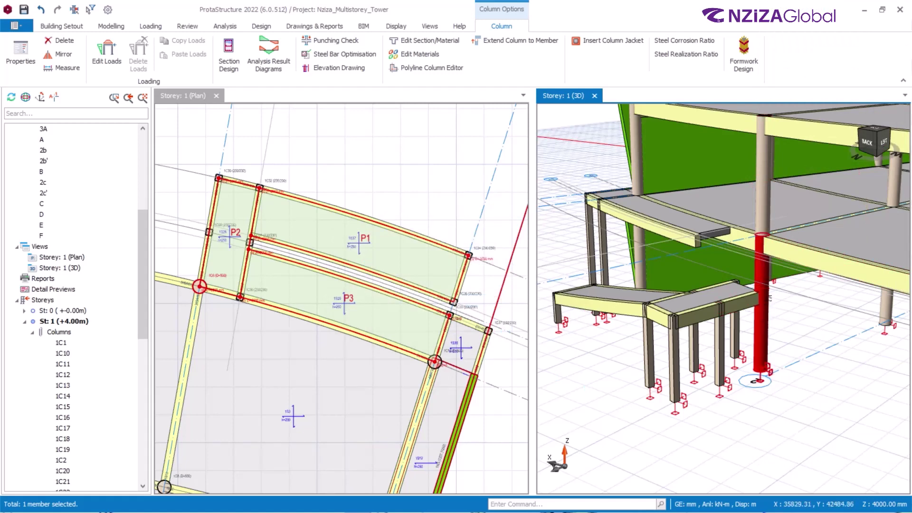
{"action": "left_click", "coordinate": [794, 390]}
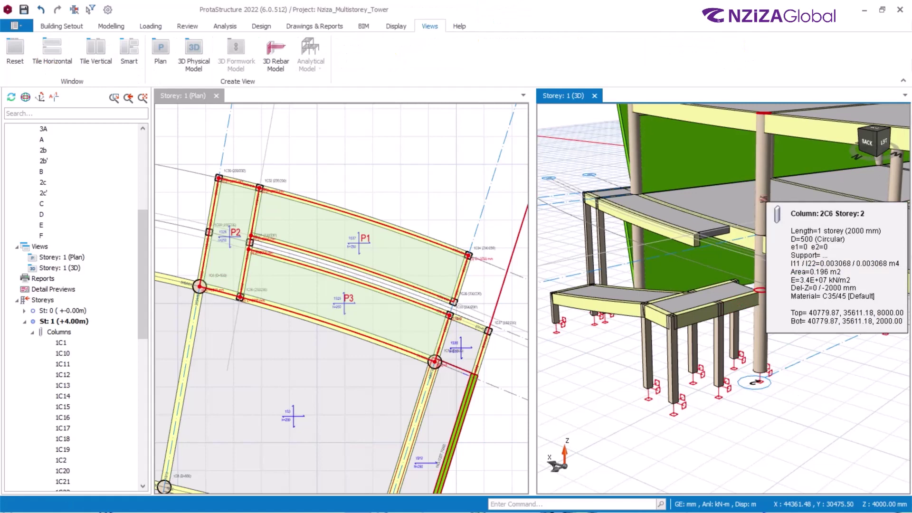
{"action": "left_click", "coordinate": [763, 199]}
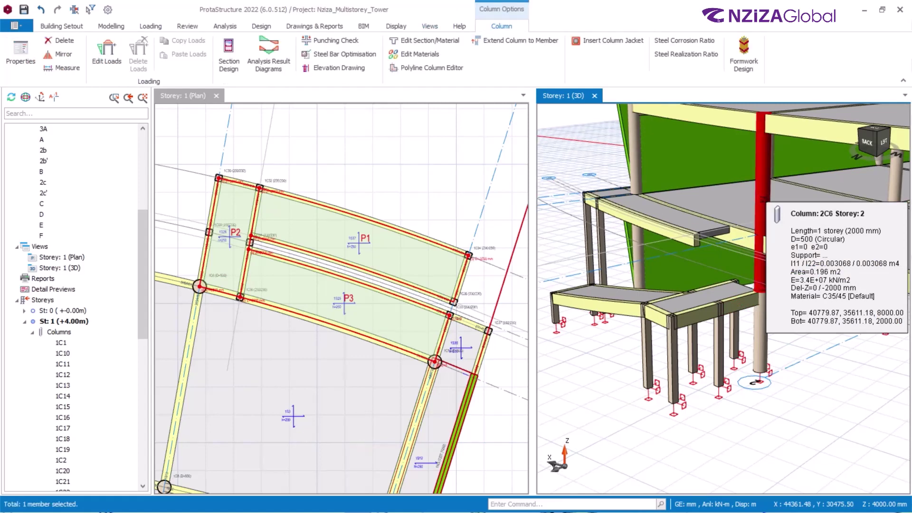
{"action": "right_click", "coordinate": [763, 200]}
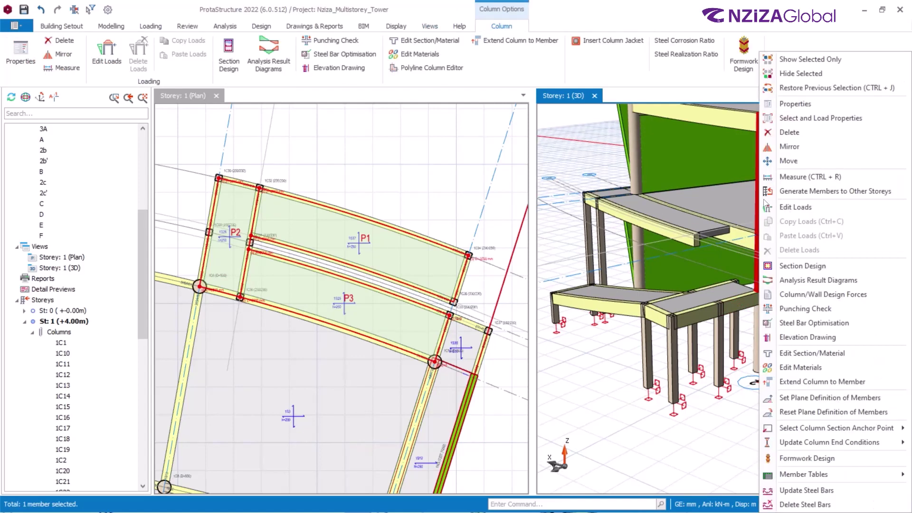
{"action": "key", "text": "Escape"}
{"action": "key", "text": "Escape"}
{"action": "mouse_move", "coordinate": [764, 204]}
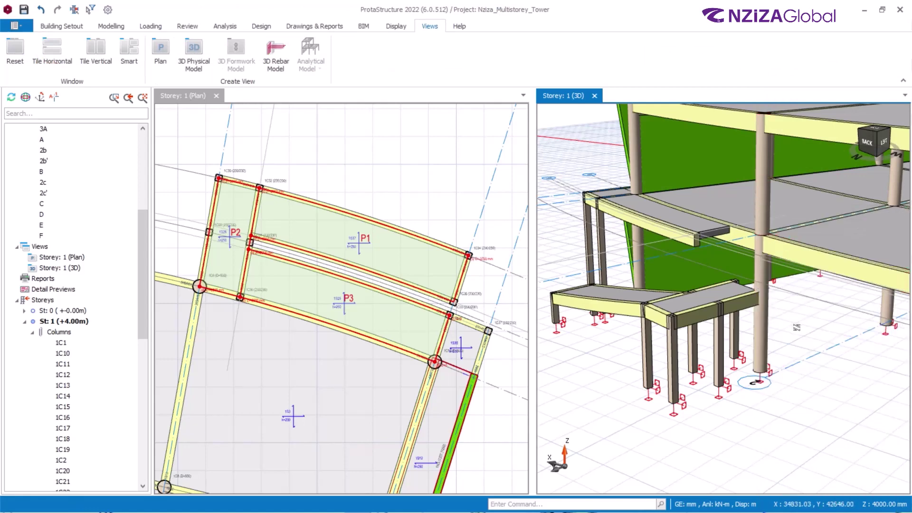
- Move the members contained in or bordering plane P3 to the plane so slab 1S29 slopes
{"action": "left_click", "coordinate": [402, 178]}
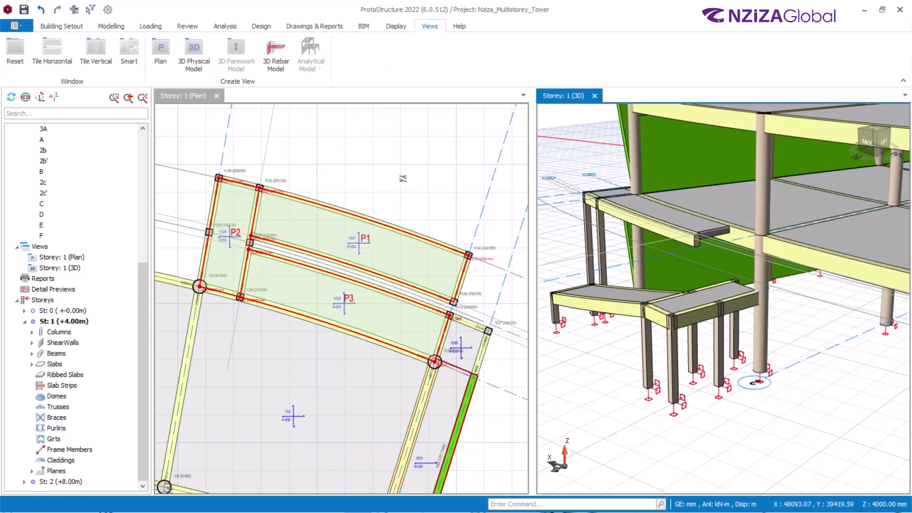
{"action": "left_click", "coordinate": [350, 297]}
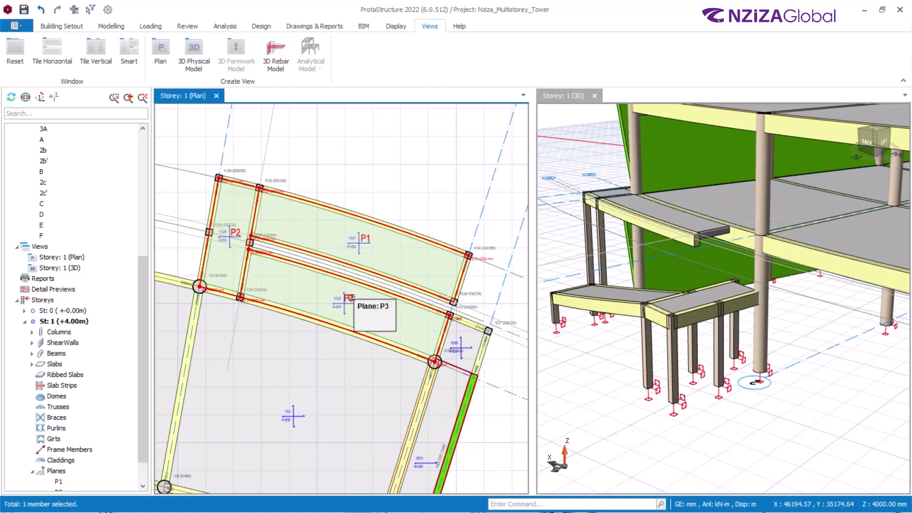
{"action": "right_click", "coordinate": [350, 298]}
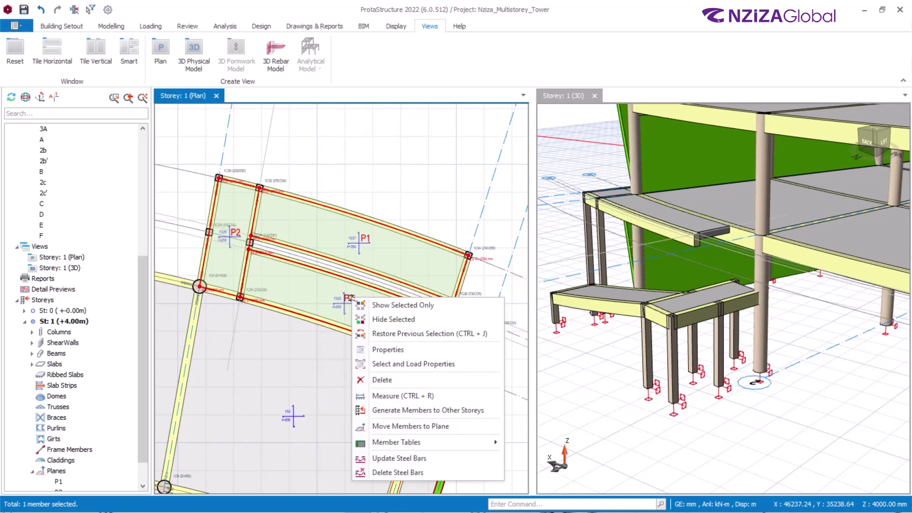
{"action": "left_click", "coordinate": [412, 426]}
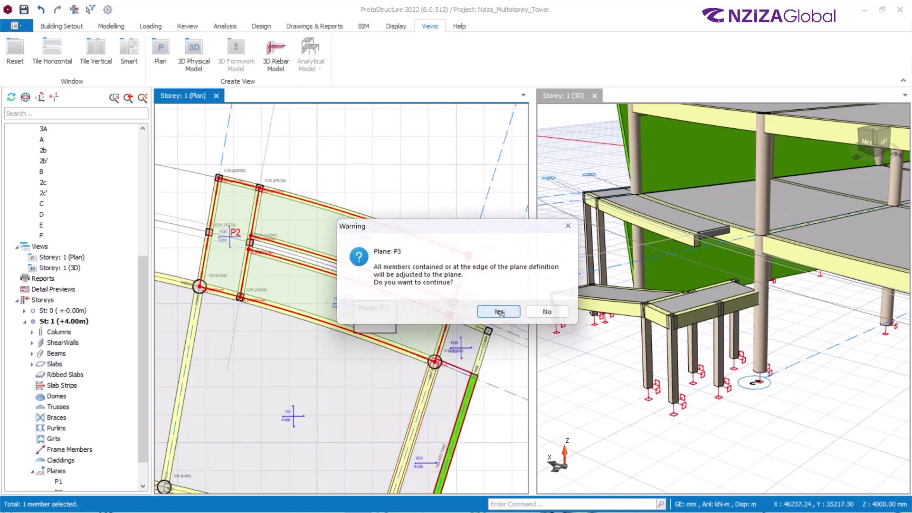
{"action": "left_click", "coordinate": [499, 312]}
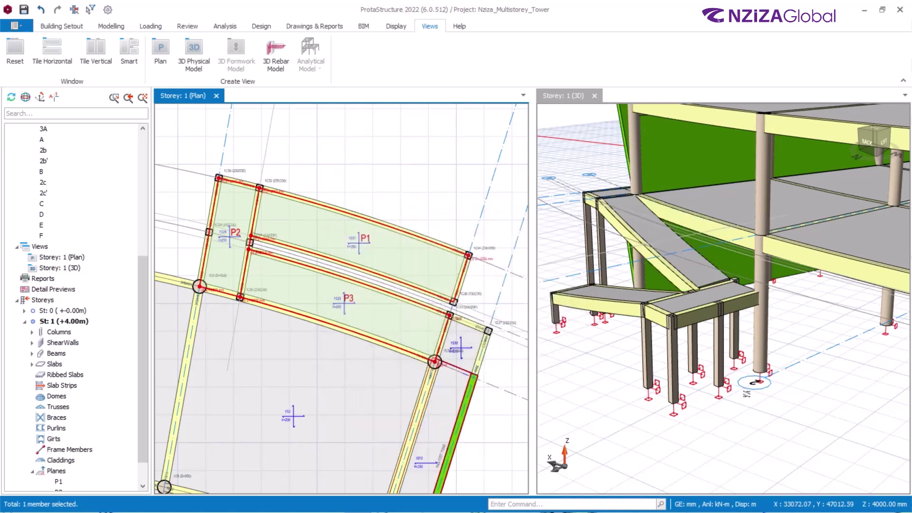
- Examine the joints between the sloping slabs, landing beams and supporting columns in 3D, from above and from below
{"action": "scroll", "coordinate": [730, 275], "scroll_direction": "up", "scroll_amount": 5}
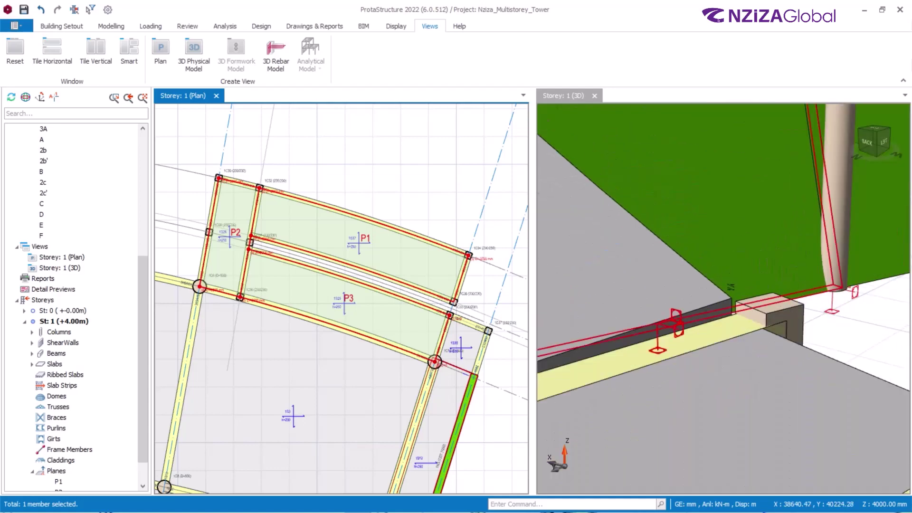
{"action": "scroll", "coordinate": [763, 292], "scroll_direction": "down", "scroll_amount": 10}
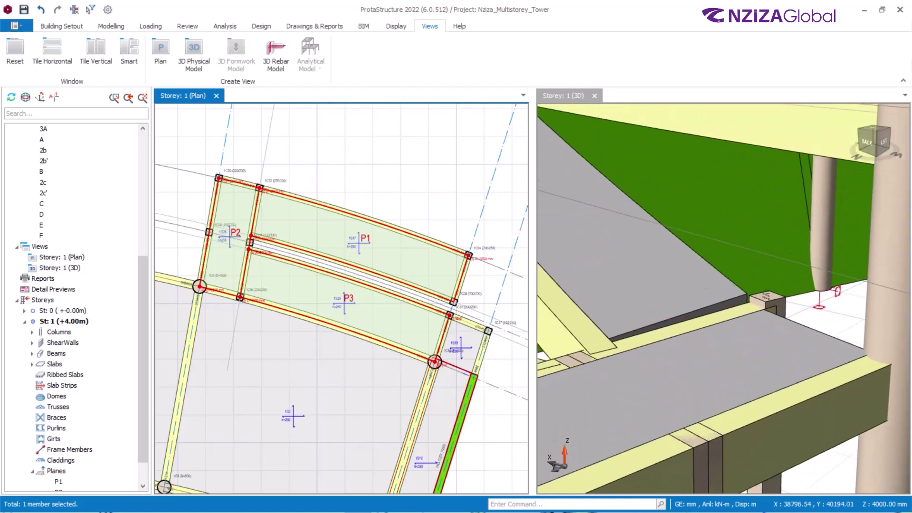
{"action": "left_click_drag", "start_coordinate": [610, 430], "coordinate": [657, 433]}
{"action": "middle_click_drag", "start_coordinate": [657, 434], "coordinate": [717, 327]}
{"action": "scroll", "coordinate": [730, 313], "scroll_direction": "up", "scroll_amount": 3}
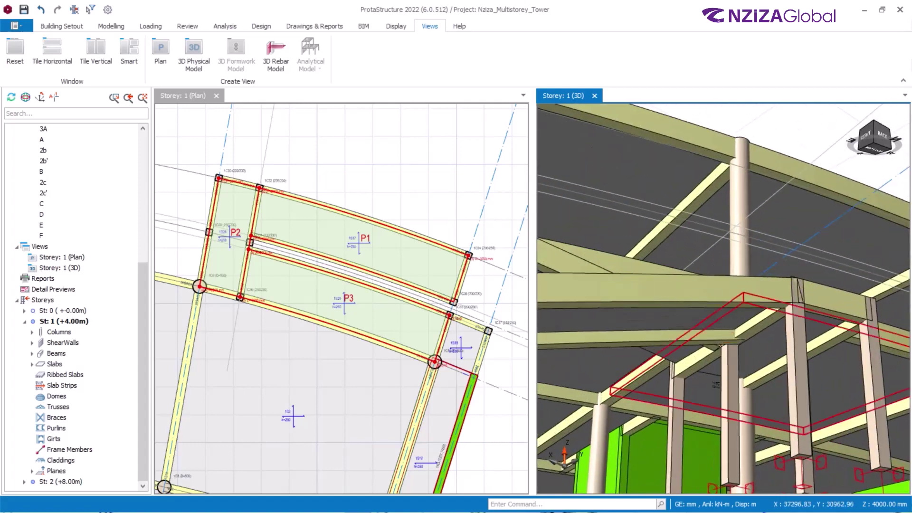
{"action": "scroll", "coordinate": [713, 380], "scroll_direction": "down", "scroll_amount": 6}
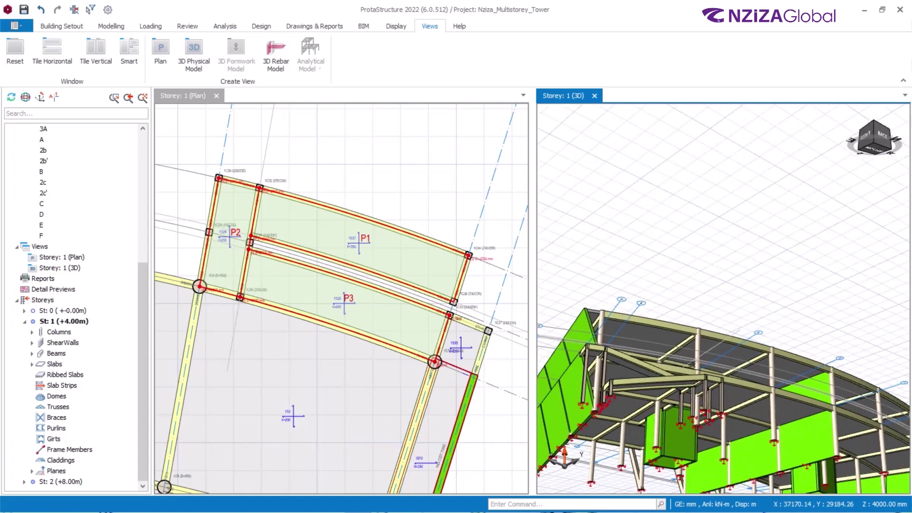
- Inspect the two sloping slab flights, the landing between them and their connection to the storey 1 floor edge from the back in 3D
{"action": "mouse_move", "coordinate": [693, 364]}
{"action": "middle_mouse_down"}
{"action": "mouse_move", "coordinate": [685, 338]}
{"action": "mouse_move", "coordinate": [689, 352]}
{"action": "middle_mouse_up"}
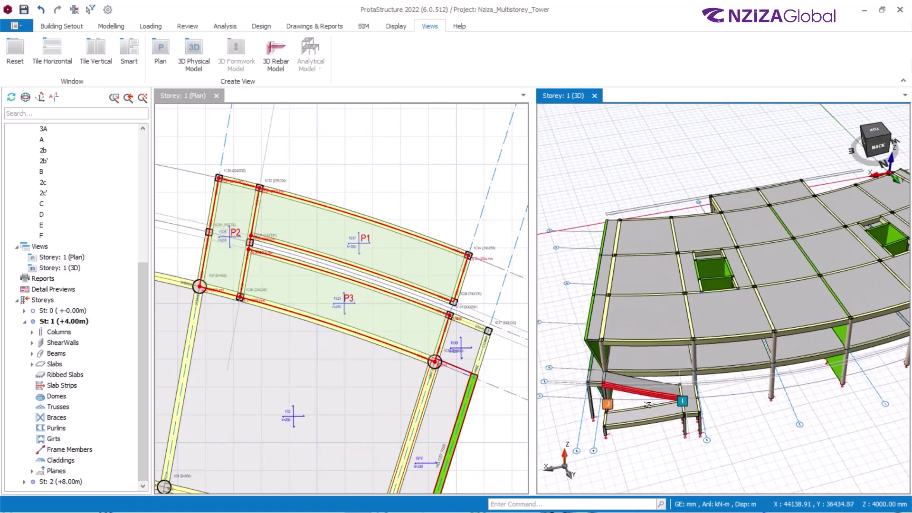
{"action": "scroll", "coordinate": [647, 405], "scroll_direction": "up", "scroll_amount": 4}
{"action": "scroll", "coordinate": [691, 366], "scroll_direction": "up", "scroll_amount": 5}
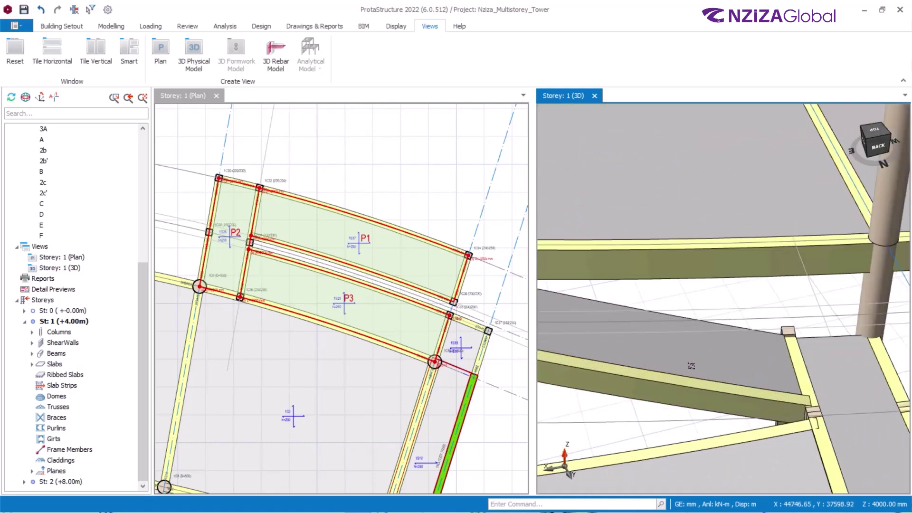
{"action": "scroll", "coordinate": [789, 331], "scroll_direction": "down", "scroll_amount": 3}
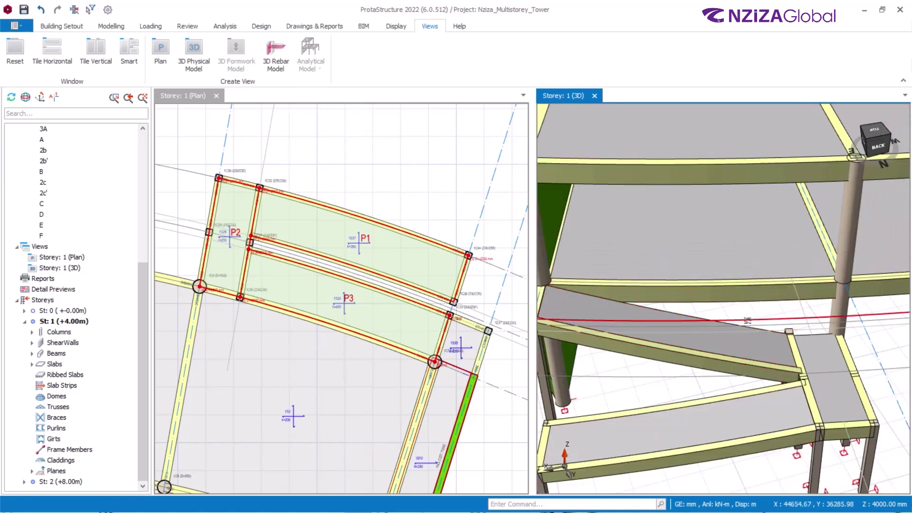
{"action": "scroll", "coordinate": [747, 321], "scroll_direction": "down", "scroll_amount": 5}
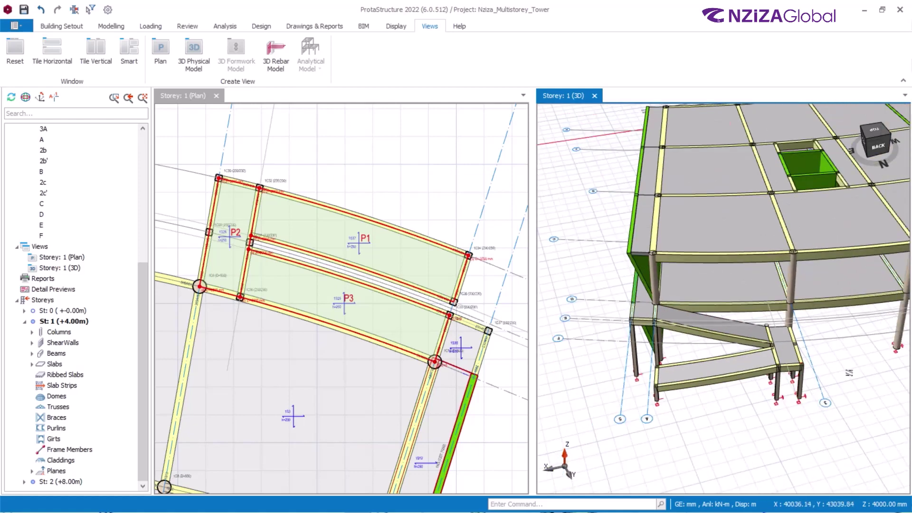
{"action": "mouse_move", "coordinate": [844, 377]}
{"action": "middle_mouse_down"}
{"action": "mouse_move", "coordinate": [763, 388]}
{"action": "mouse_move", "coordinate": [771, 297]}
{"action": "mouse_move", "coordinate": [822, 380]}
{"action": "mouse_move", "coordinate": [841, 381]}
{"action": "middle_mouse_up"}
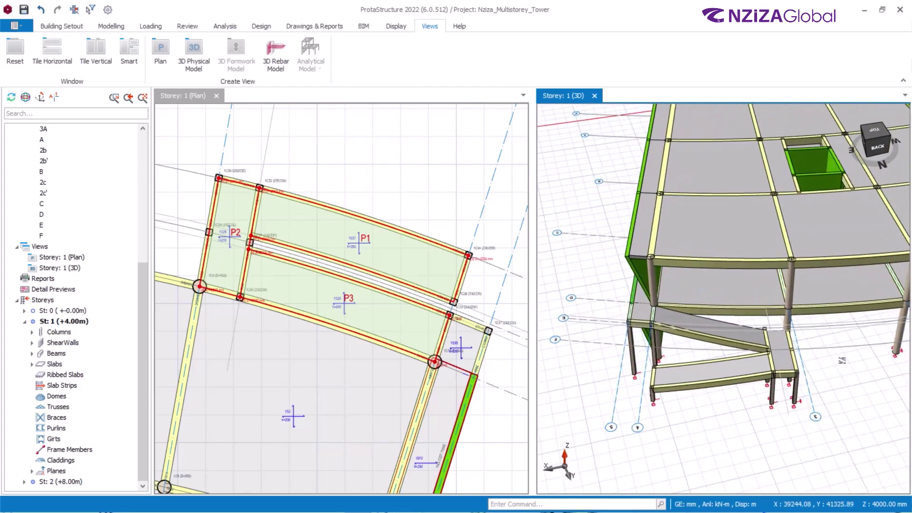
{"action": "scroll", "coordinate": [839, 360], "scroll_direction": "up", "scroll_amount": 2}
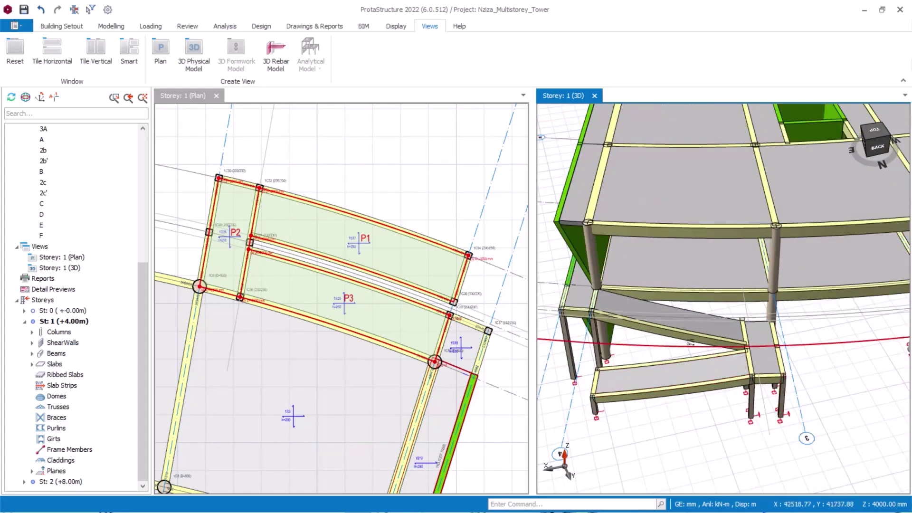
{"action": "scroll", "coordinate": [643, 317], "scroll_direction": "up", "scroll_amount": 2}
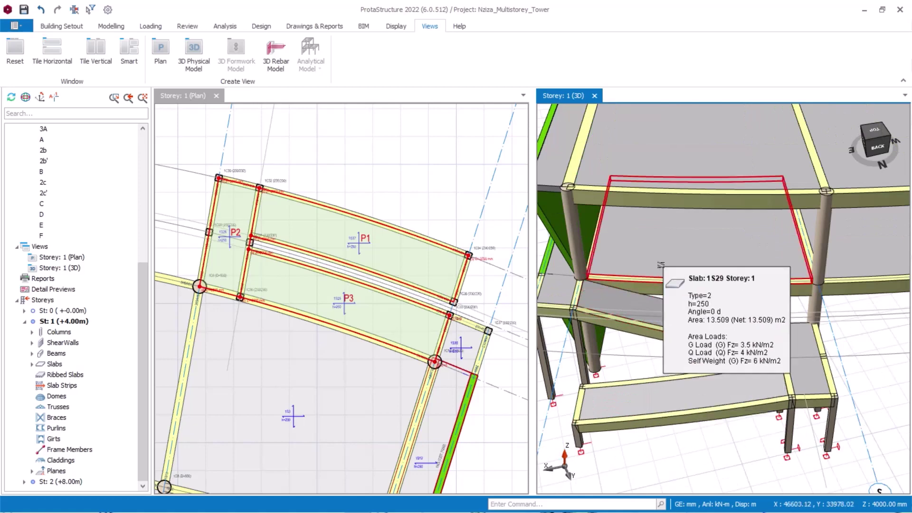